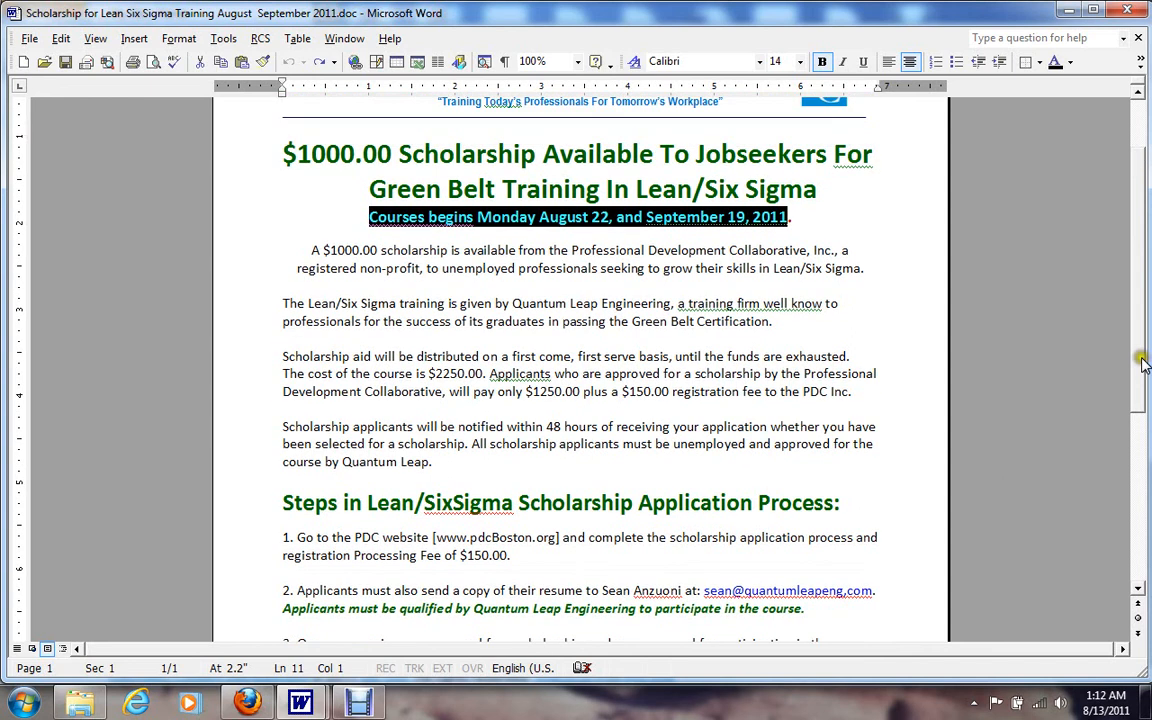
# Step: Review the scholarship announcement in the Word document, covering the headline, course start dates and body paragraphs
pyautogui.moveTo(1142, 365); pyautogui.dragTo(1136, 302)
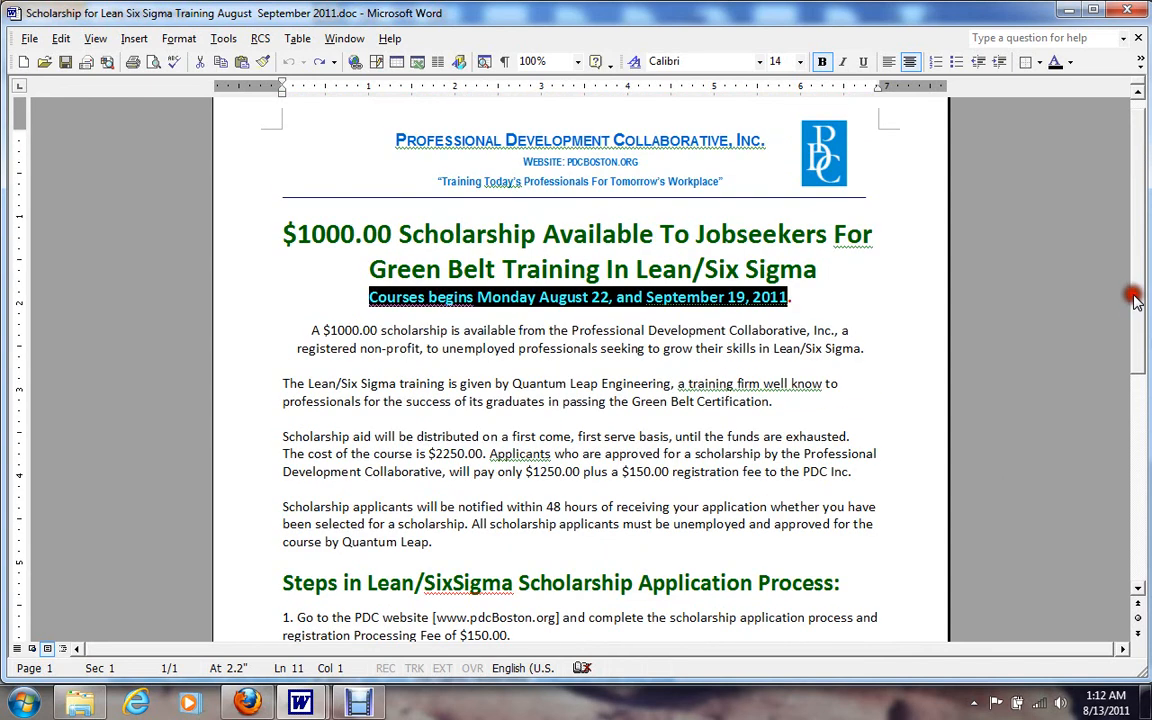
pyautogui.click(812, 470)
pyautogui.click(812, 470)
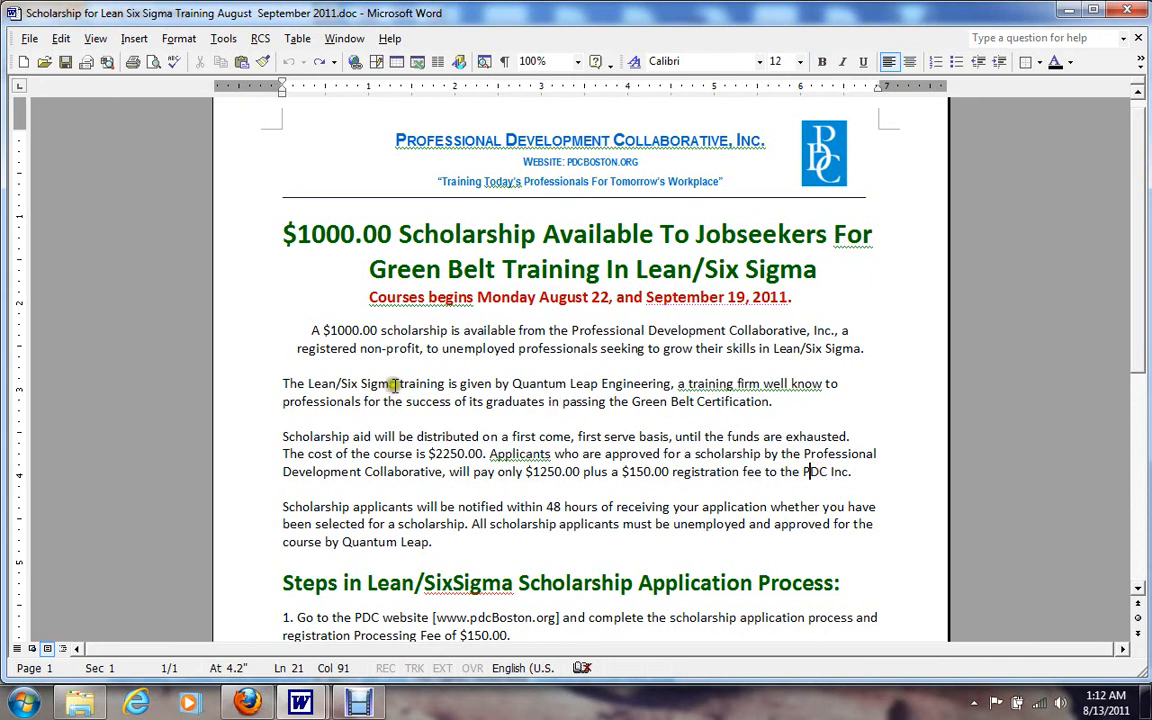
pyautogui.moveTo(443, 471); pyautogui.dragTo(452, 545)
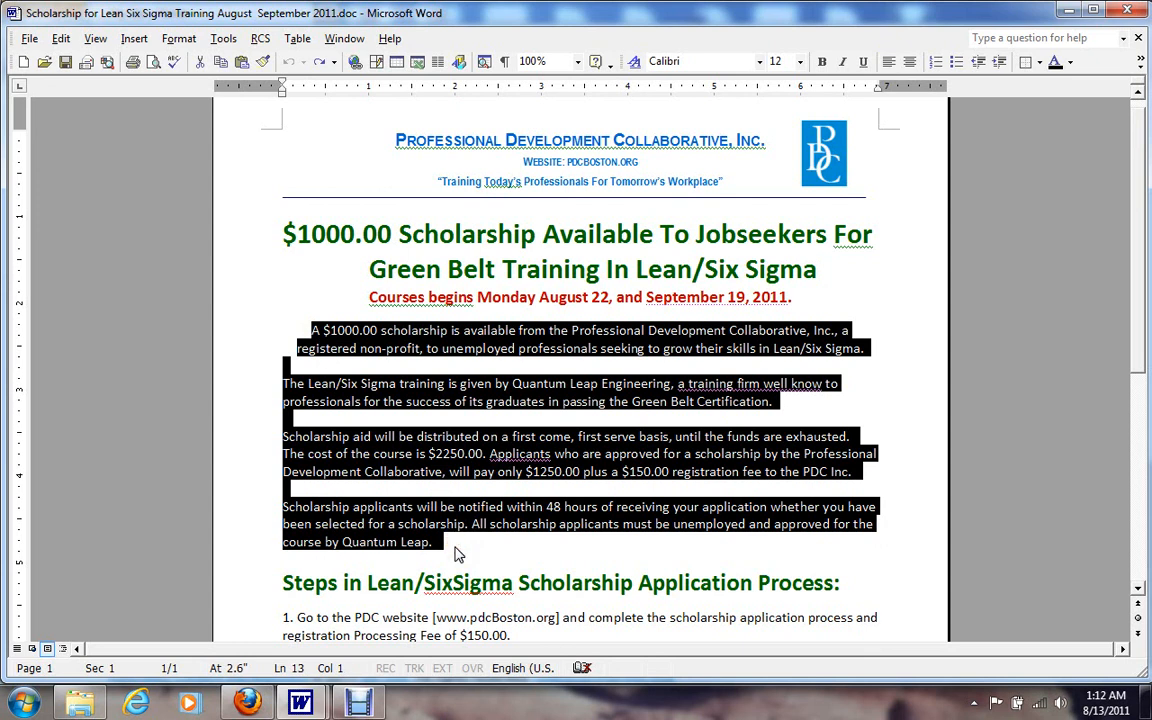
pyautogui.click(477, 232)
pyautogui.press('Home')
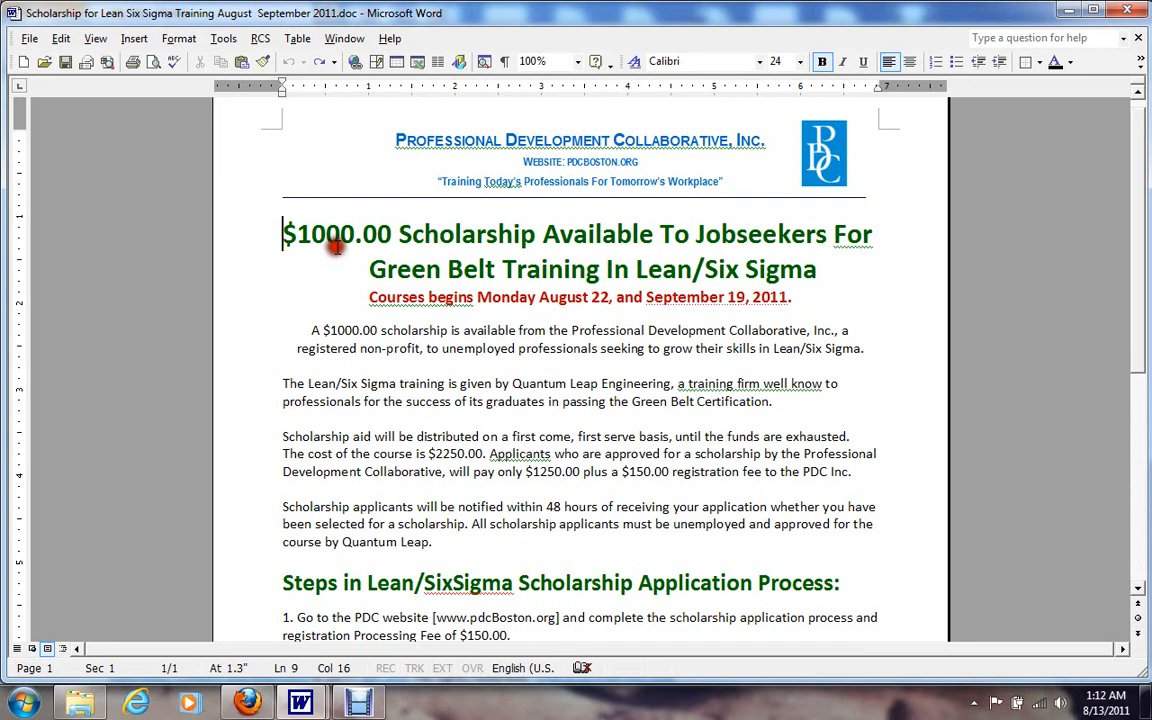
pyautogui.moveTo(336, 248); pyautogui.dragTo(690, 236)
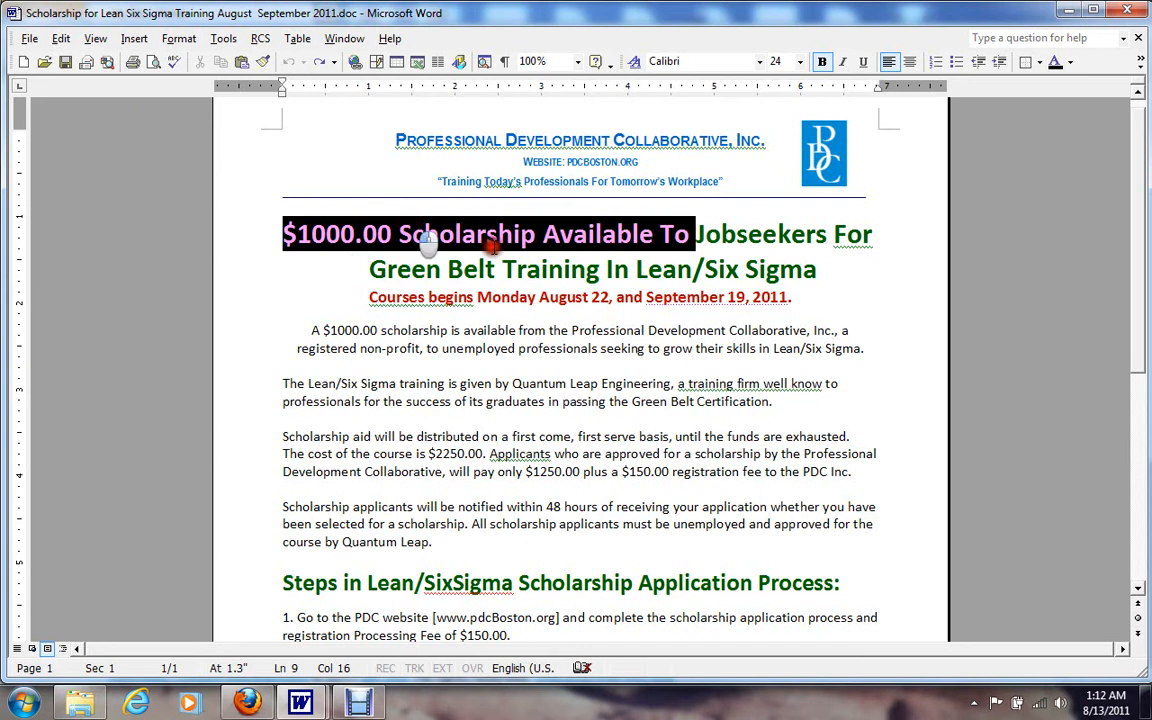
pyautogui.moveTo(428, 240); pyautogui.dragTo(738, 262)
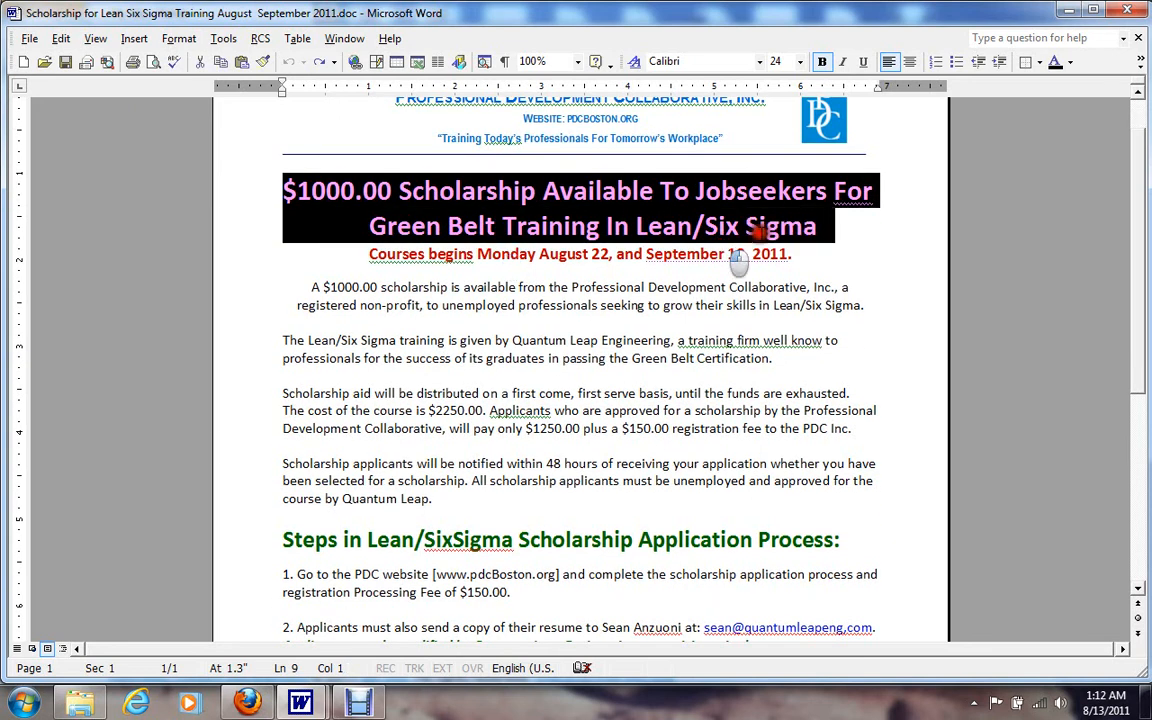
pyautogui.scroll(-2, 772, 246)
pyautogui.click(745, 170)
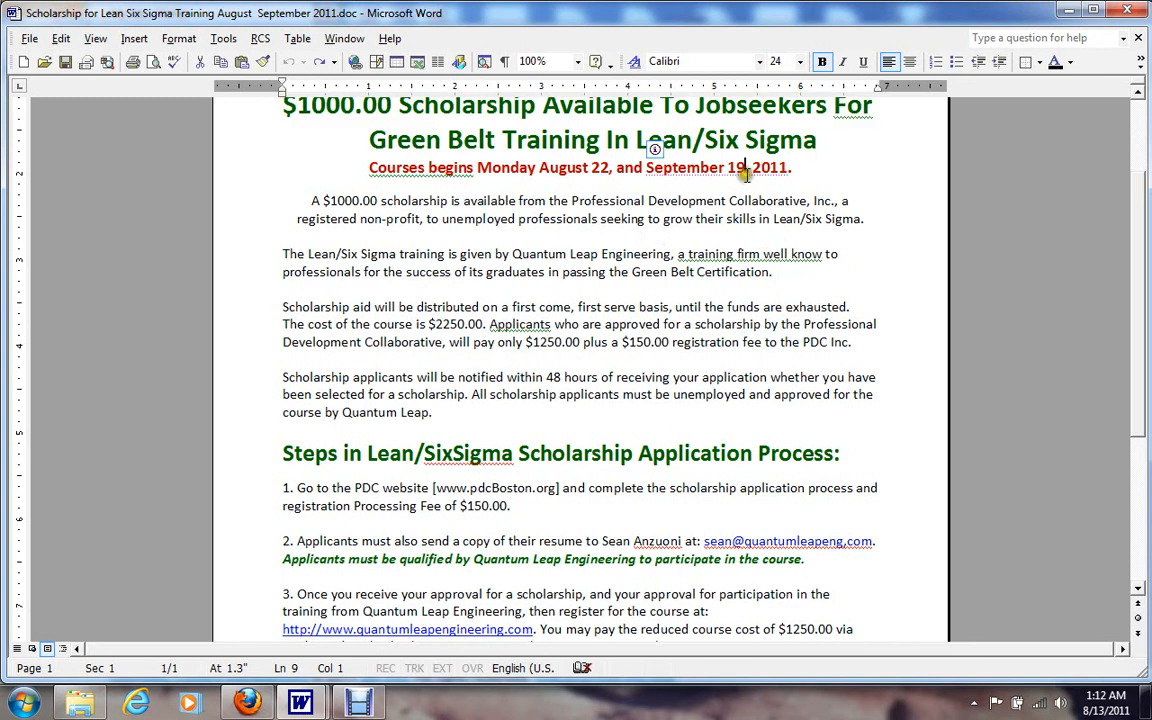
pyautogui.click(743, 169)
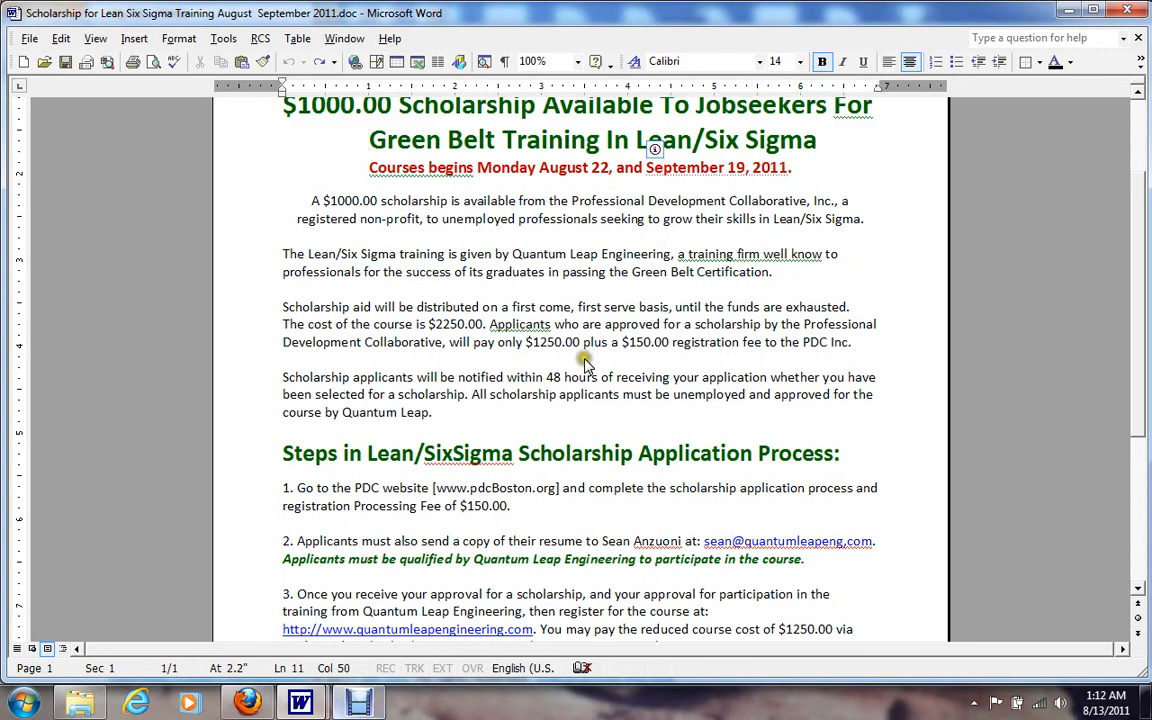
# Step: Switch to Firefox and examine the PDC home page and the concrete5 part of its web address
pyautogui.click(265, 706)
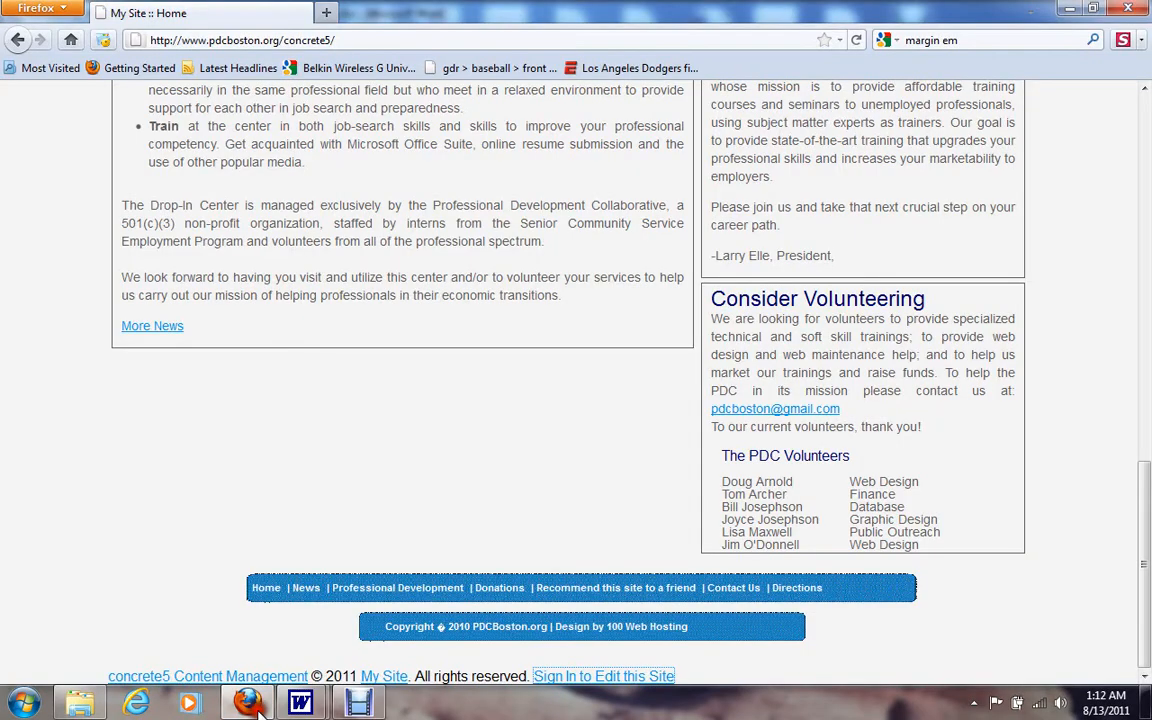
pyautogui.moveTo(1144, 530); pyautogui.dragTo(1117, 133)
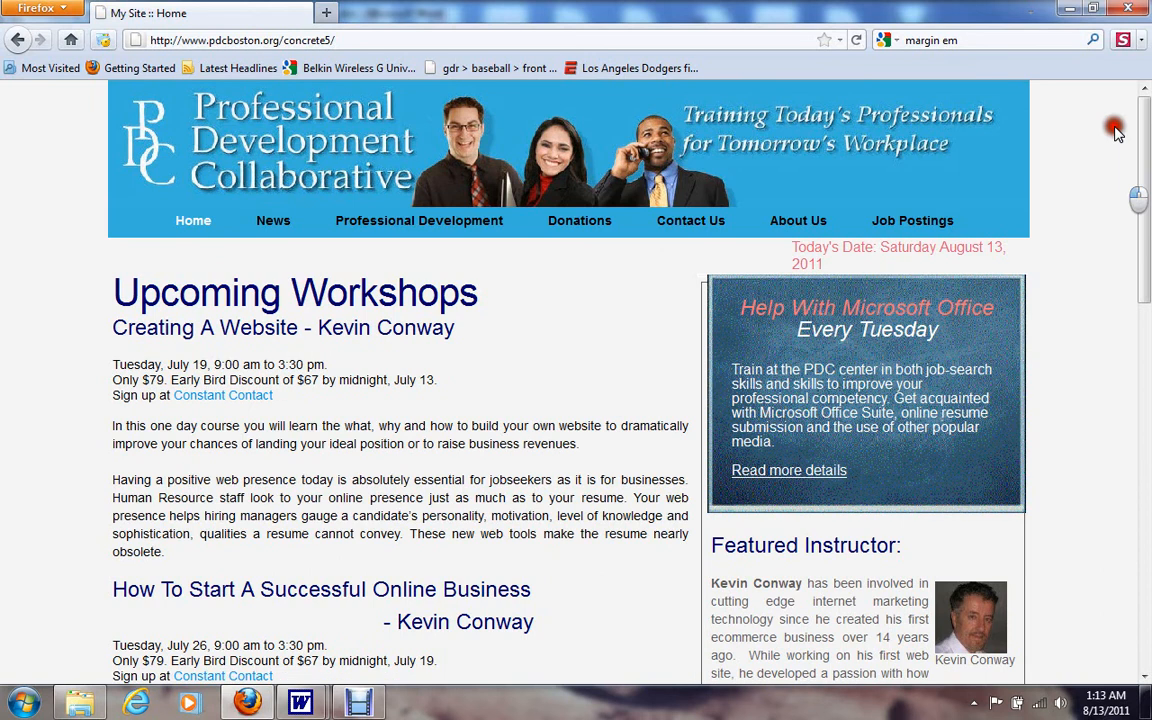
pyautogui.click(341, 42)
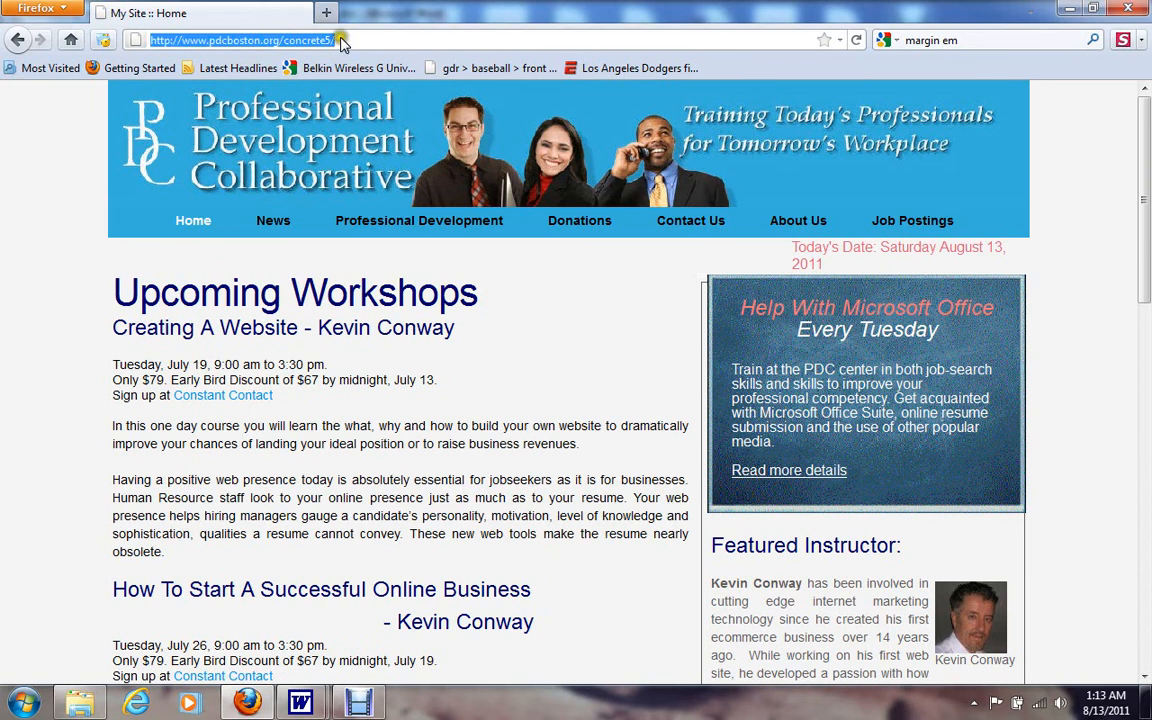
pyautogui.click(291, 42)
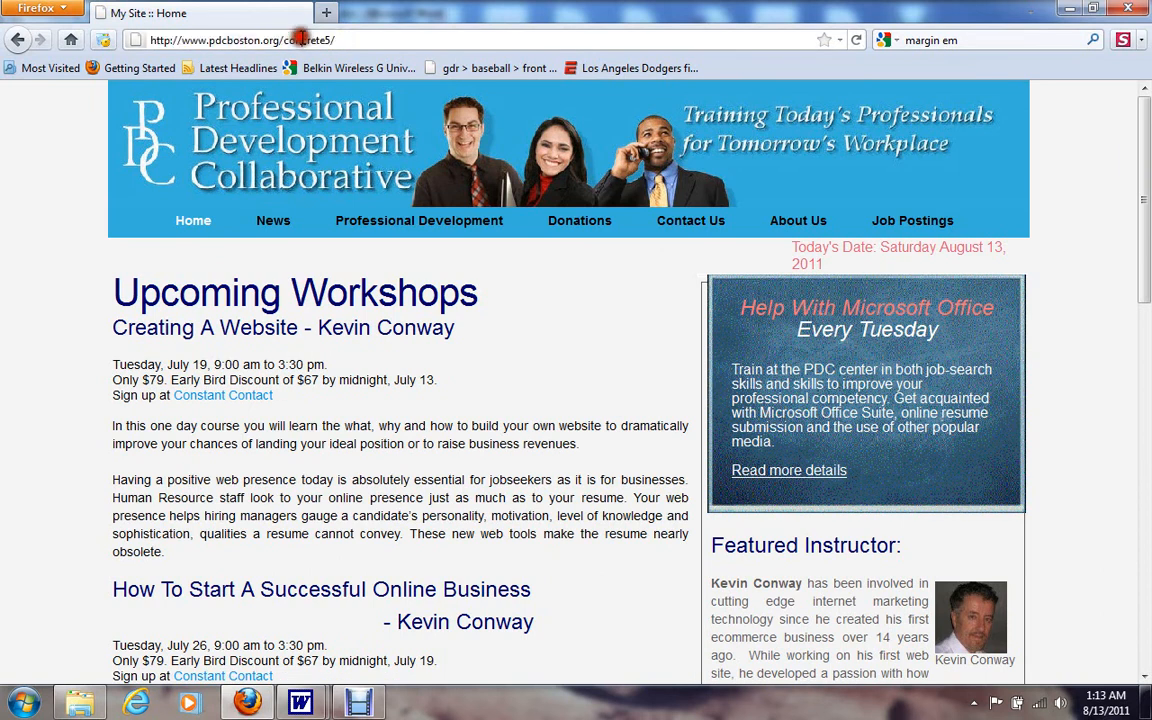
pyautogui.moveTo(284, 41); pyautogui.dragTo(322, 35)
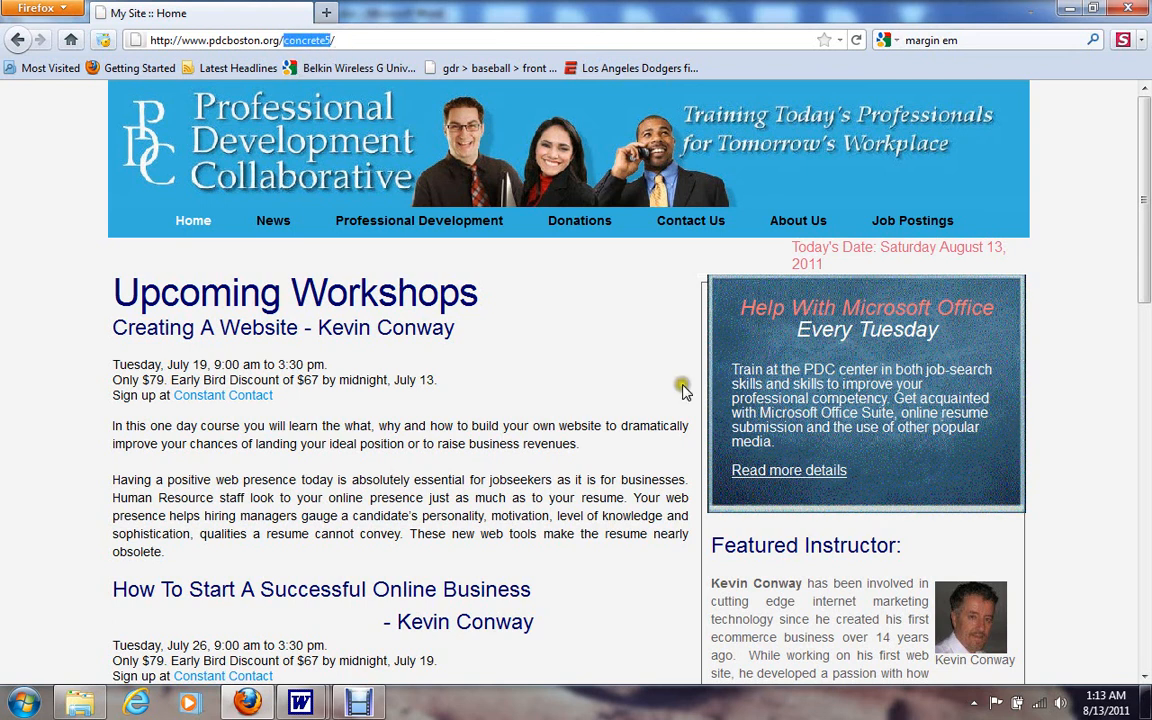
# Step: Open the sign-in page from the link at the end of the home page and sign in with the prefilled admin credentials
pyautogui.scroll(-1, 1145, 270)
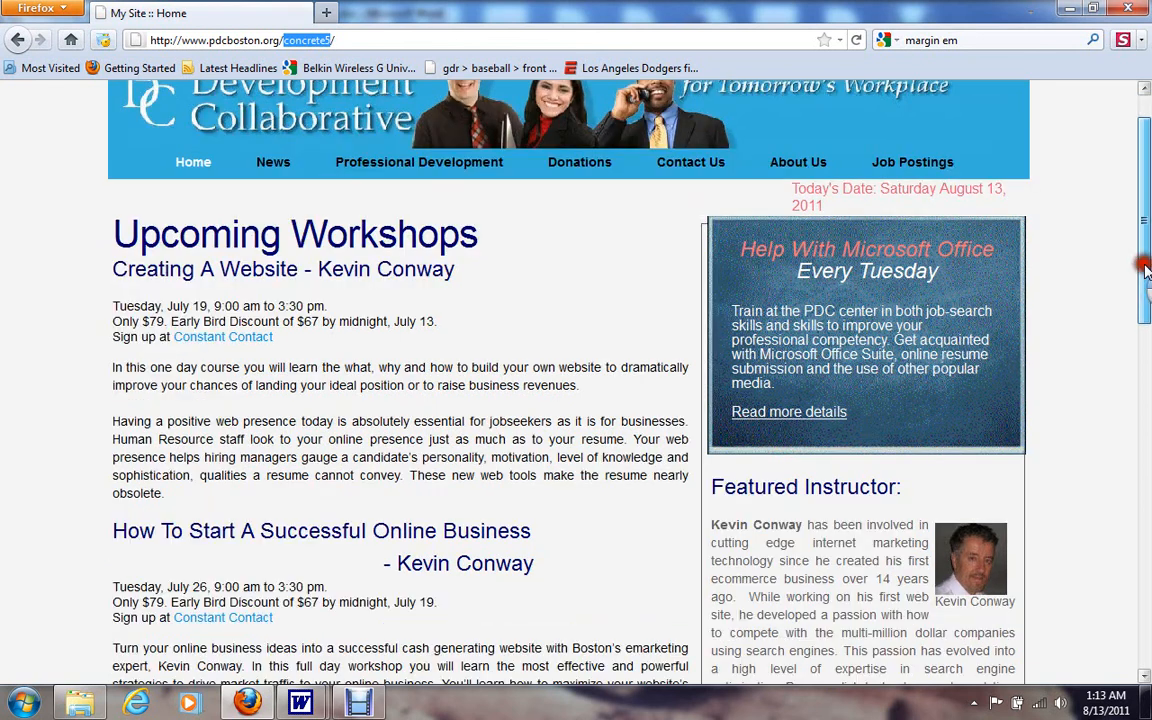
pyautogui.scroll(-6, 1145, 270)
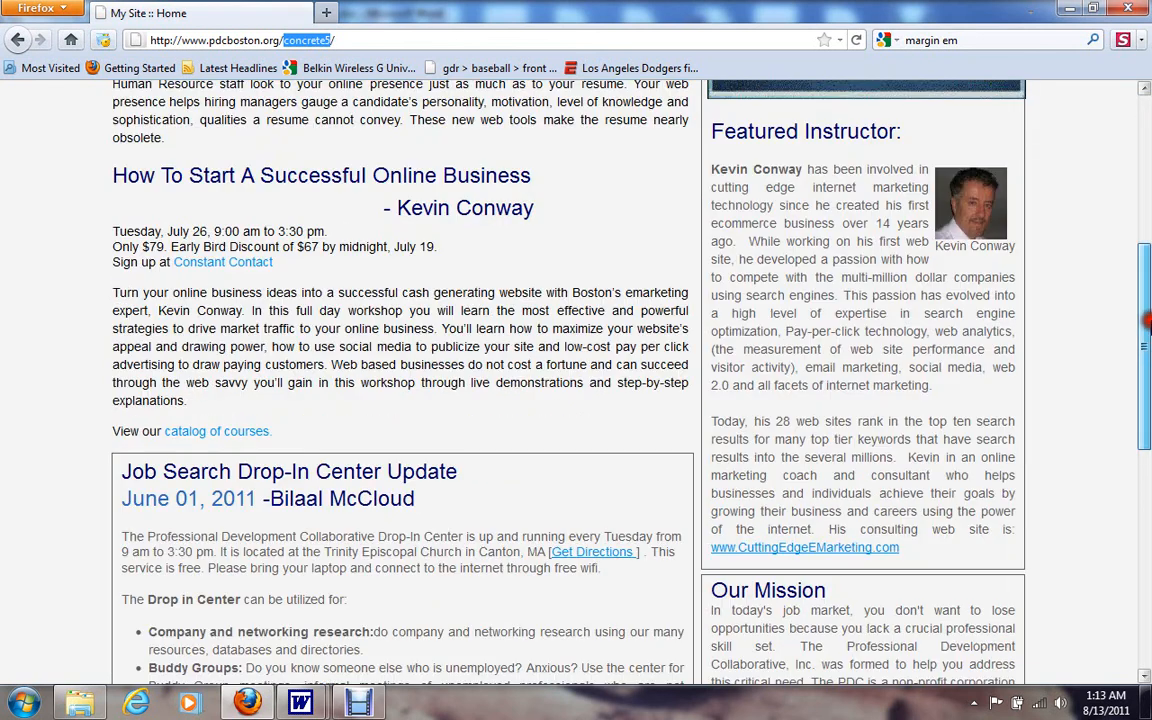
pyautogui.moveTo(1147, 320); pyautogui.dragTo(1137, 645)
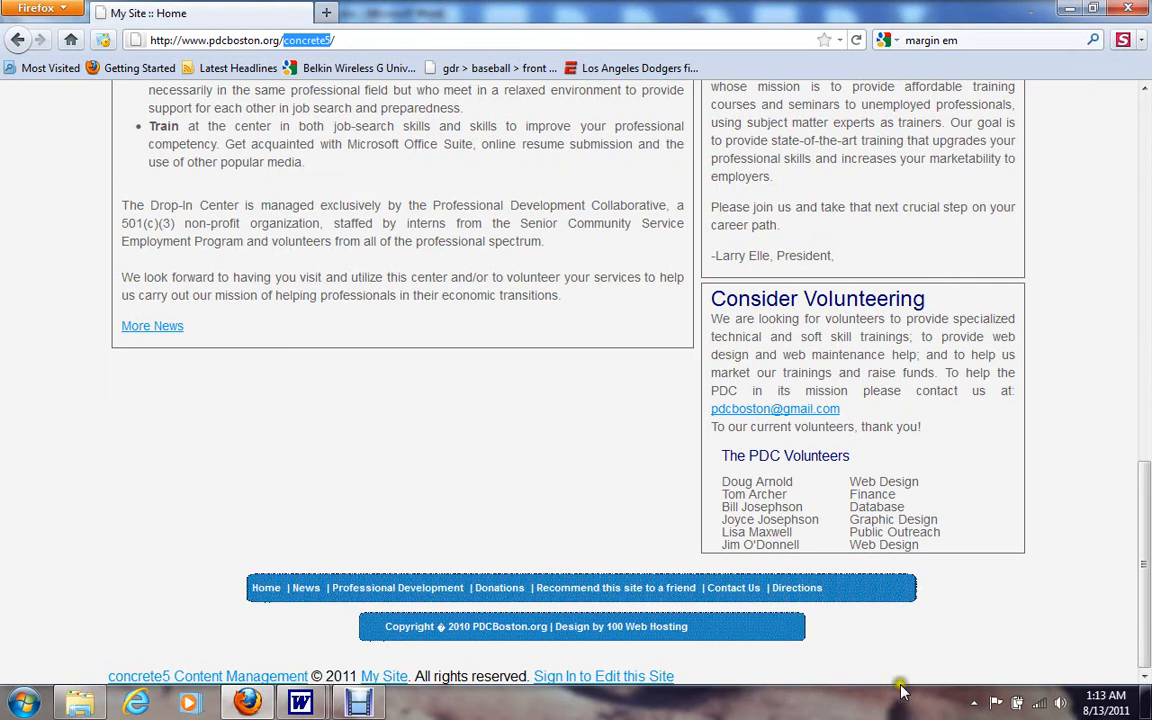
pyautogui.click(645, 678)
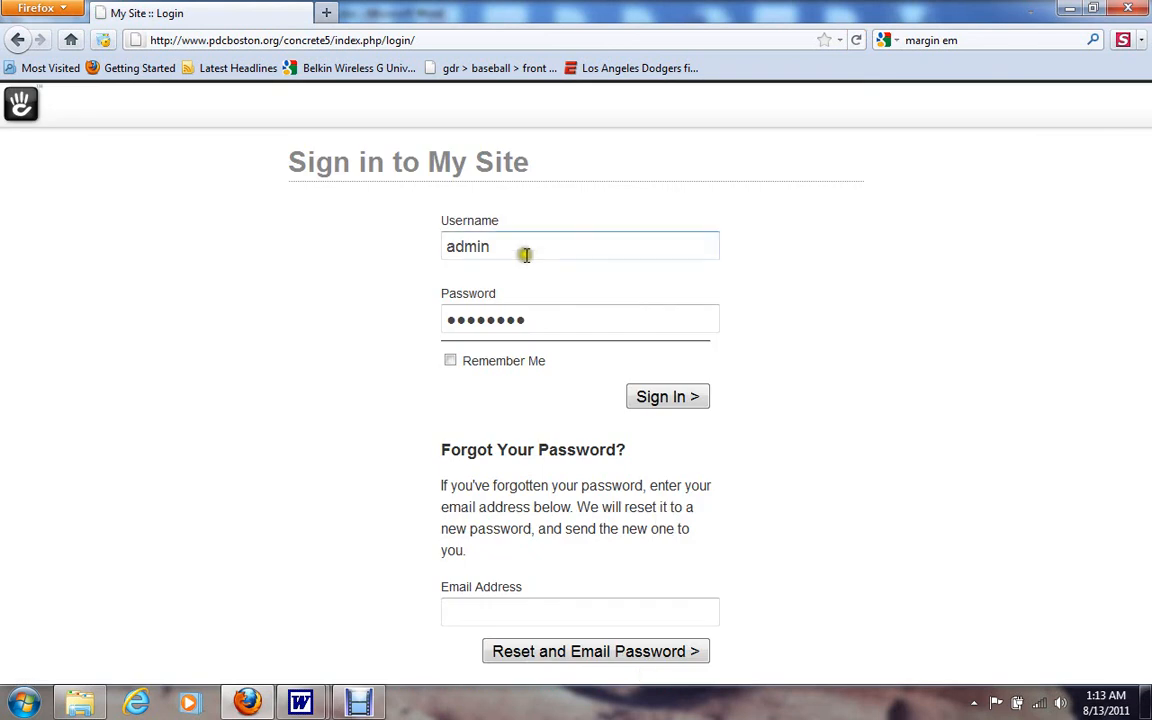
pyautogui.press('Tab')
pyautogui.press('Return')
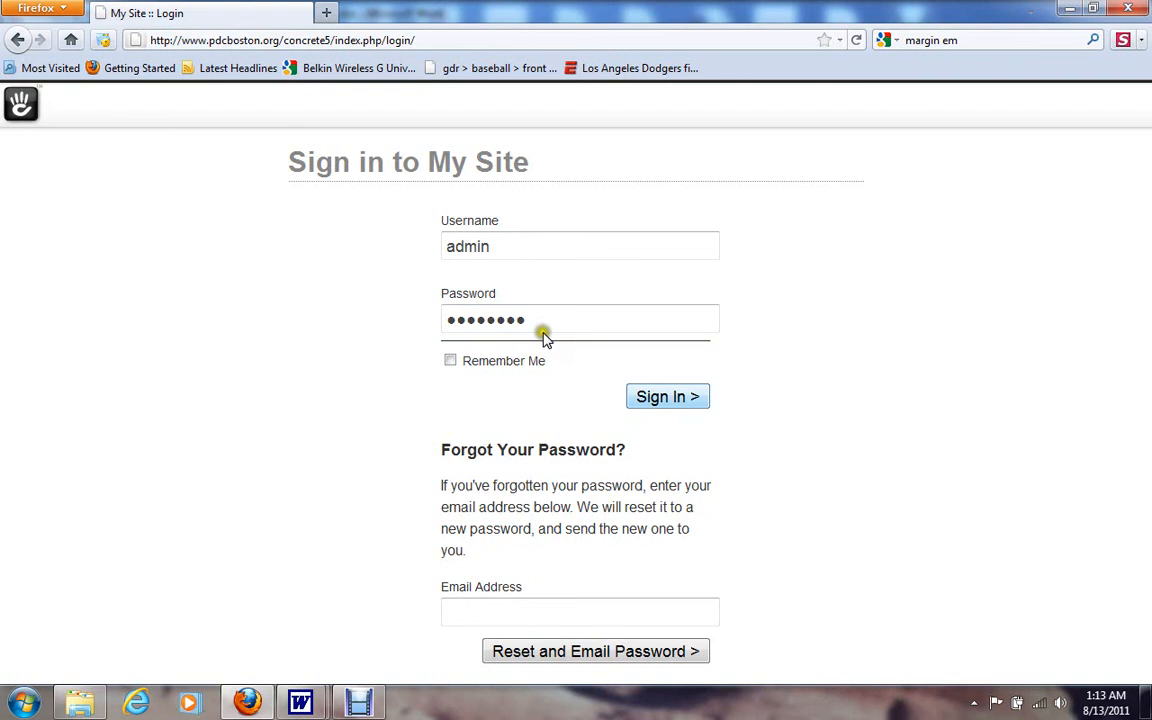
pyautogui.click(656, 400)
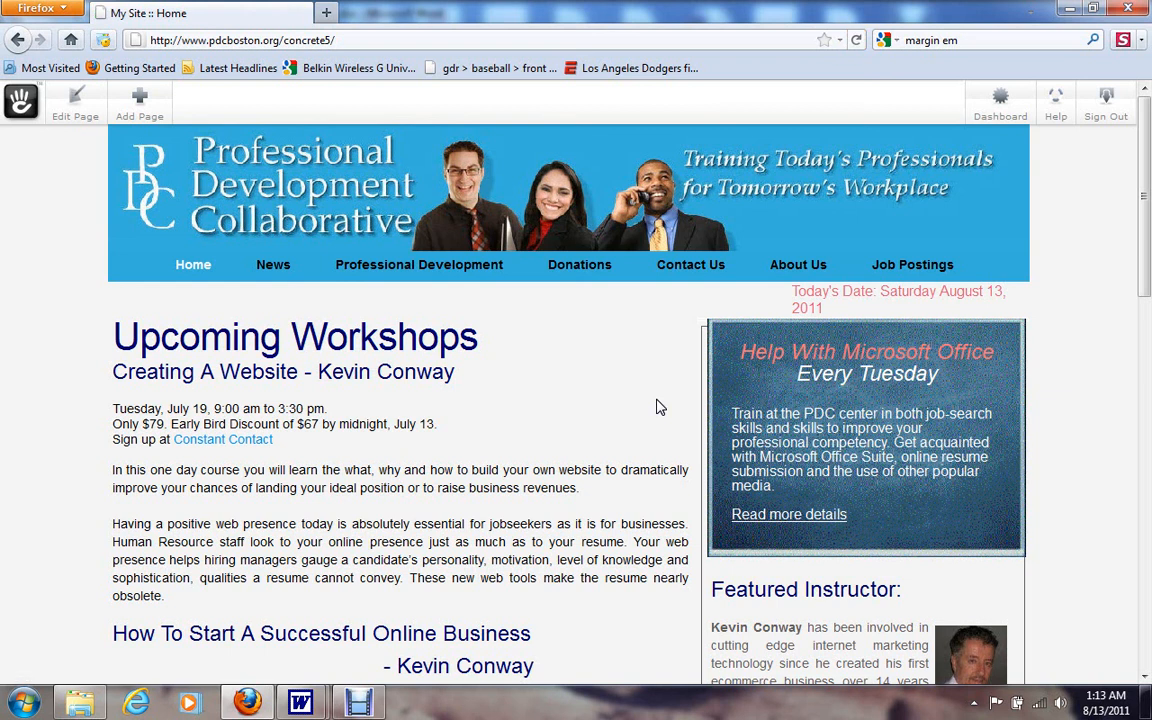
pyautogui.click(656, 400)
# Step: Put the home page into edit mode
pyautogui.click(1148, 291)
pyautogui.click(70, 110)
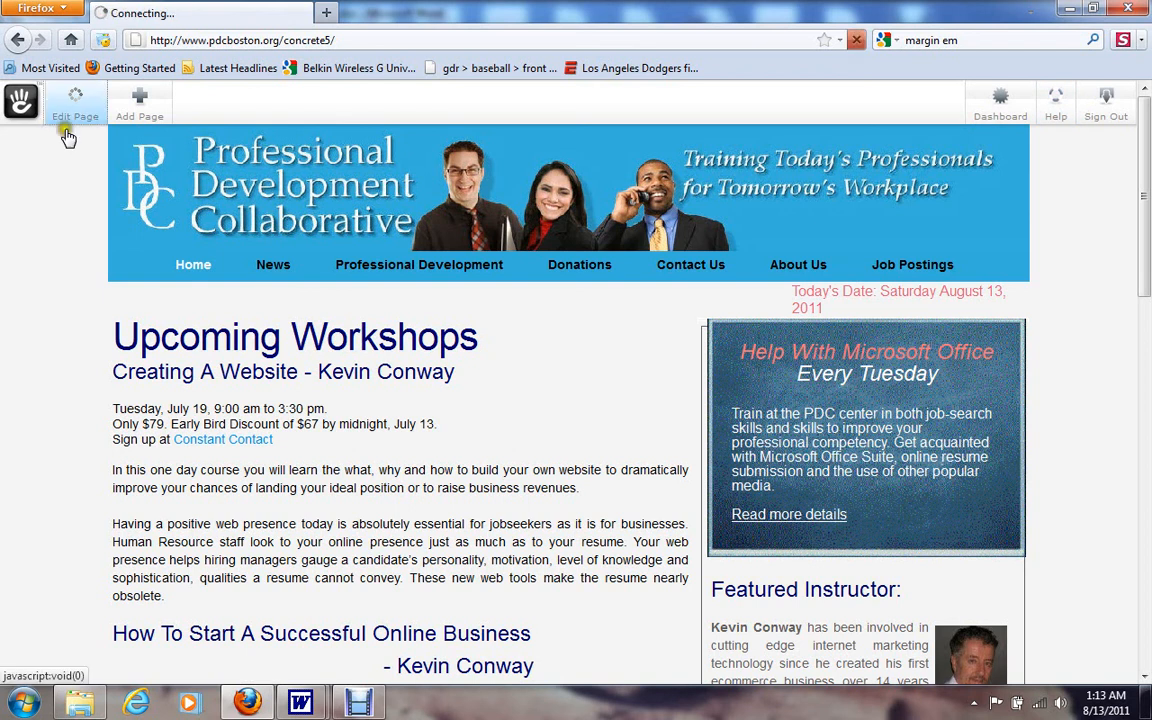
pyautogui.click(66, 117)
pyautogui.click(66, 118)
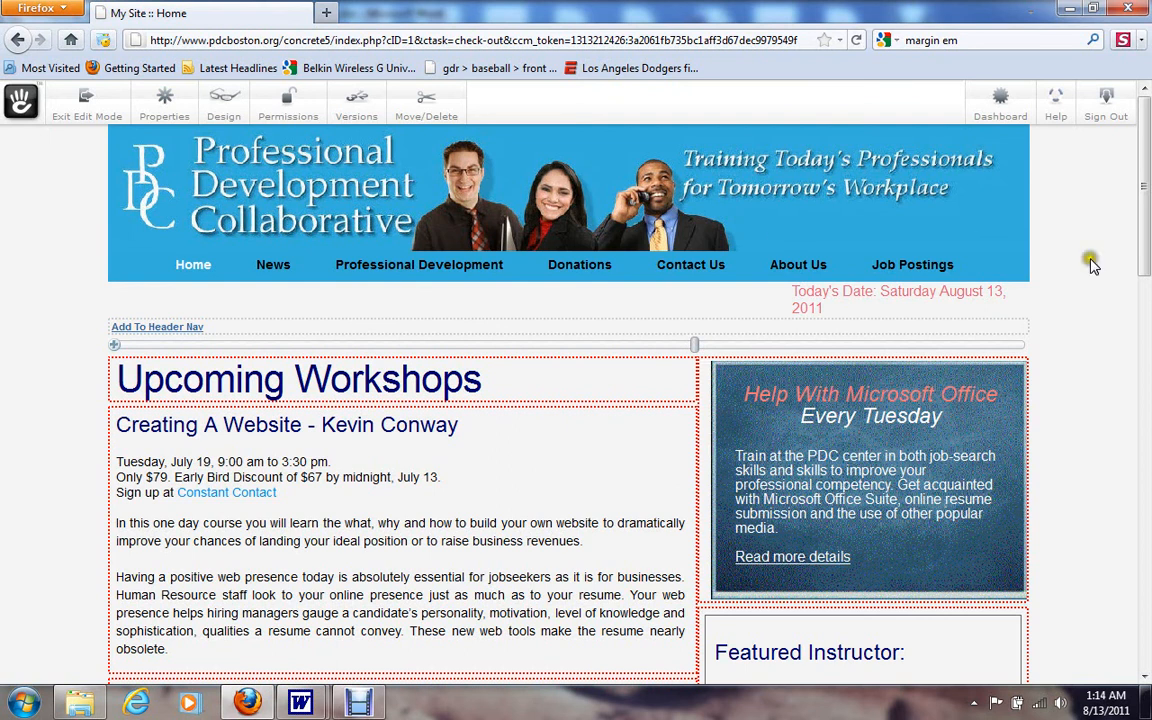
pyautogui.click(1032, 280)
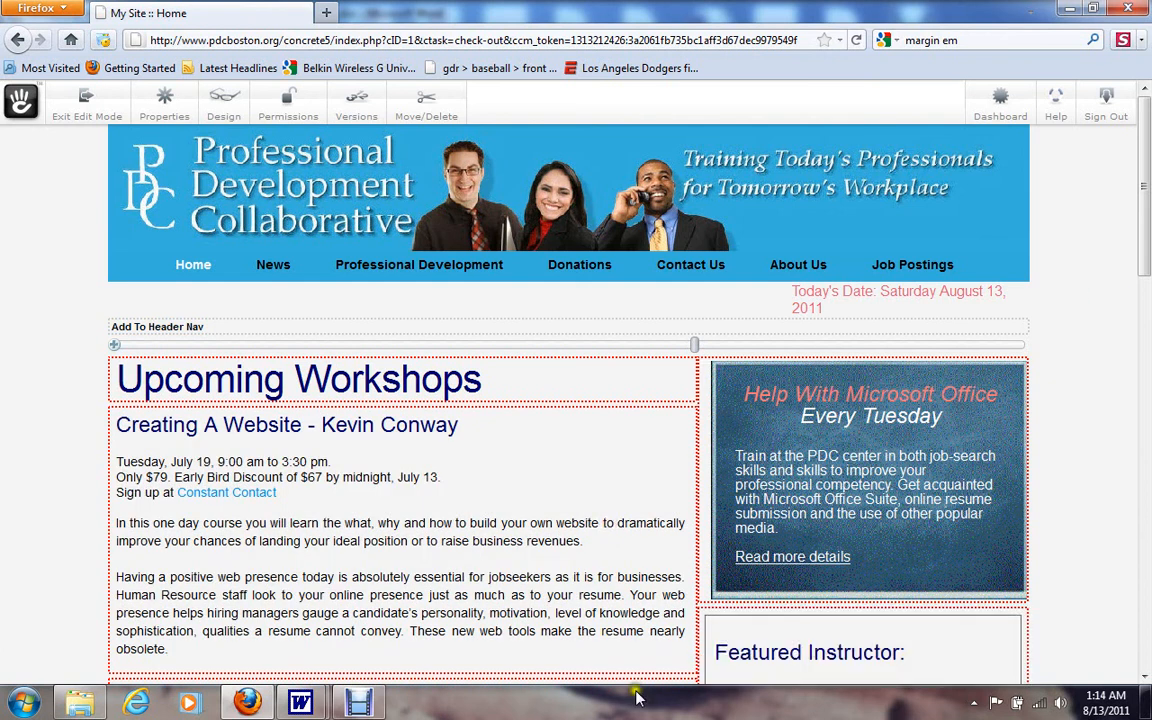
# Step: Open the "Creating A Website" content block under Upcoming Workshops for editing
pyautogui.scroll(-5, 1080, 376)
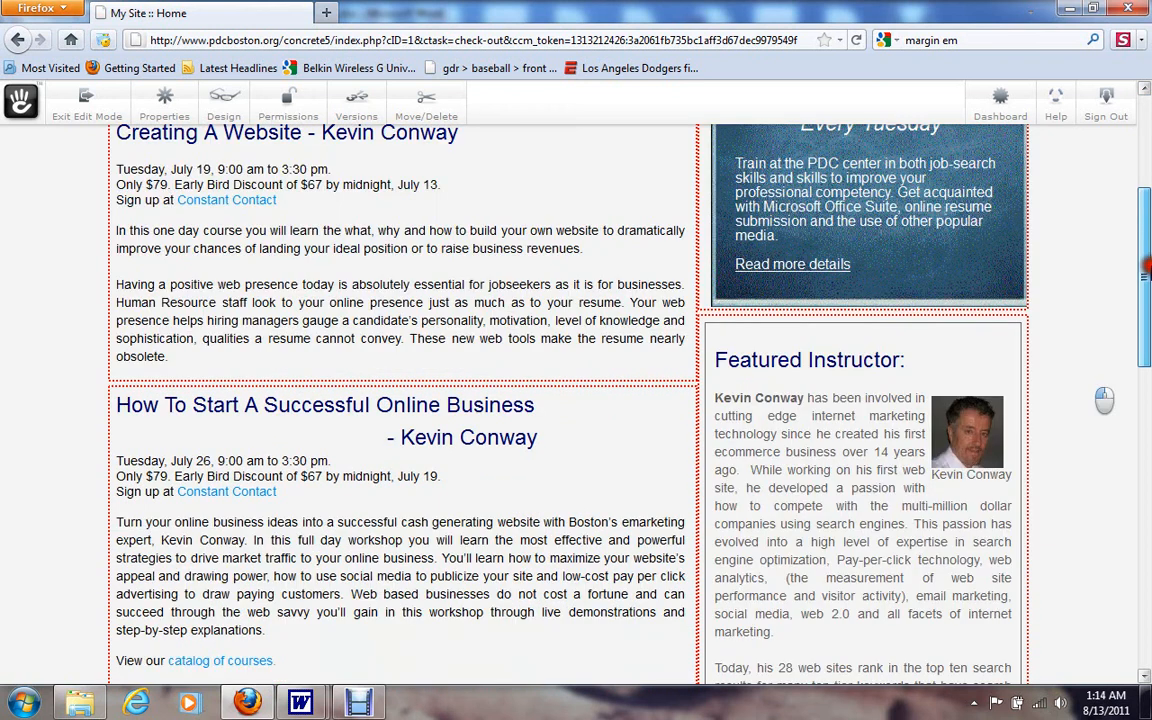
pyautogui.scroll(1, 1148, 265)
pyautogui.moveTo(1148, 310); pyautogui.dragTo(1125, 222)
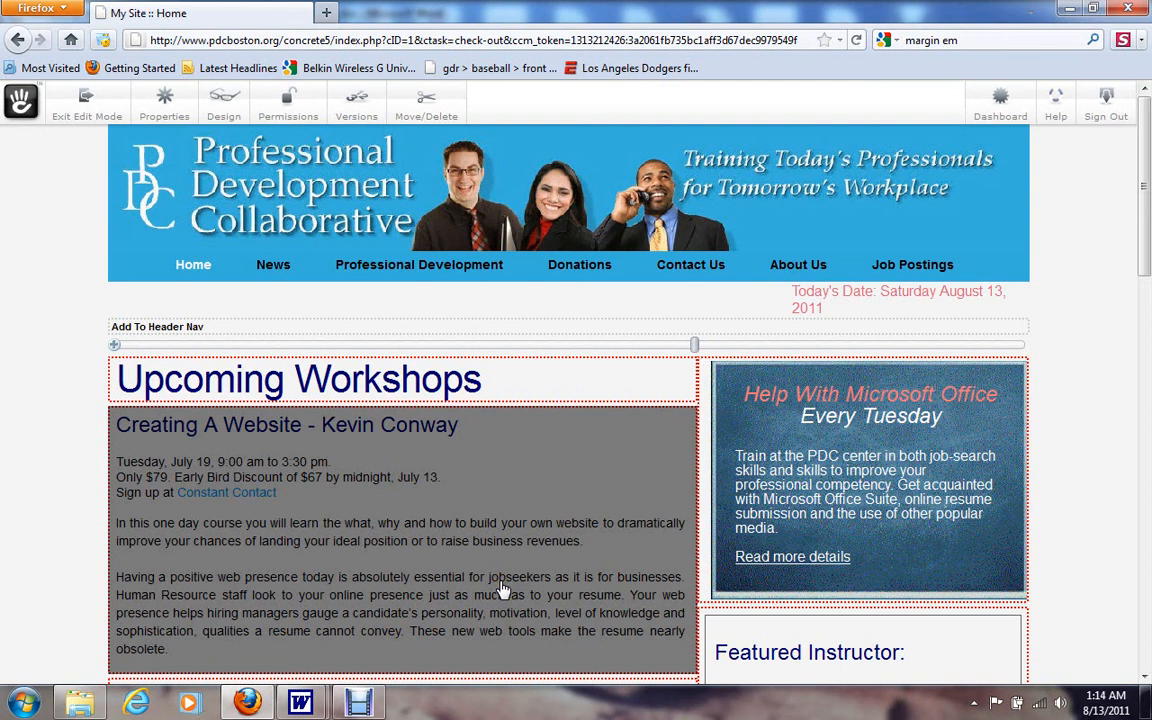
pyautogui.click(503, 591)
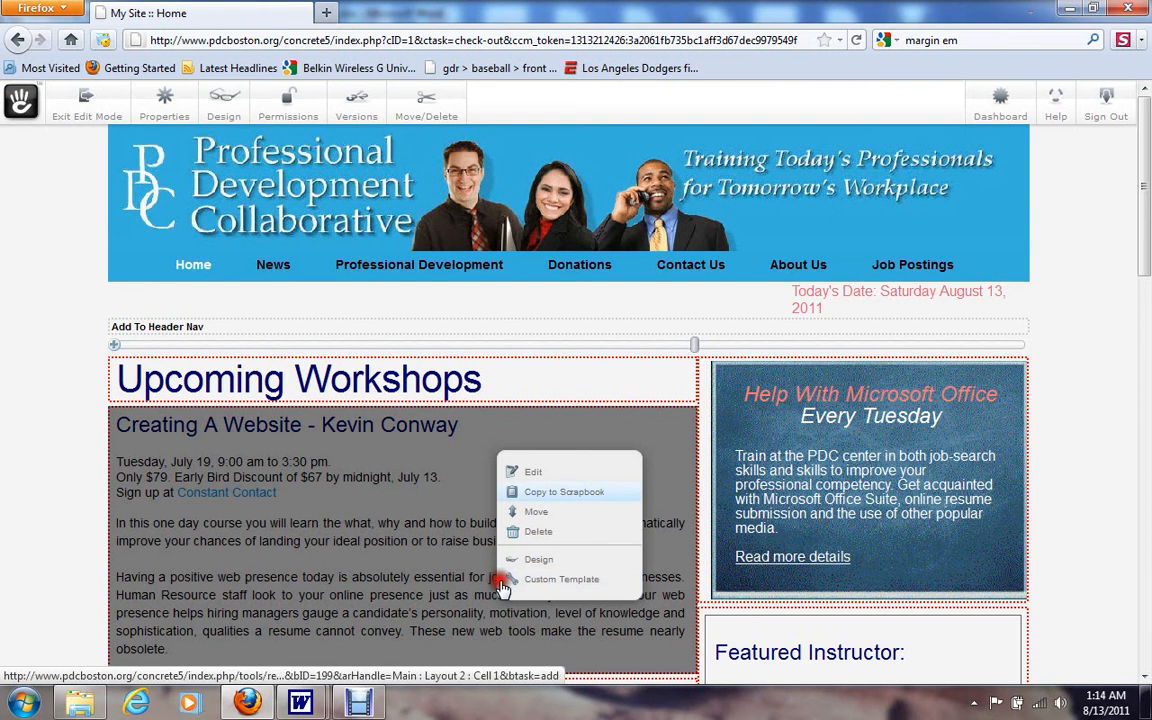
pyautogui.click(535, 473)
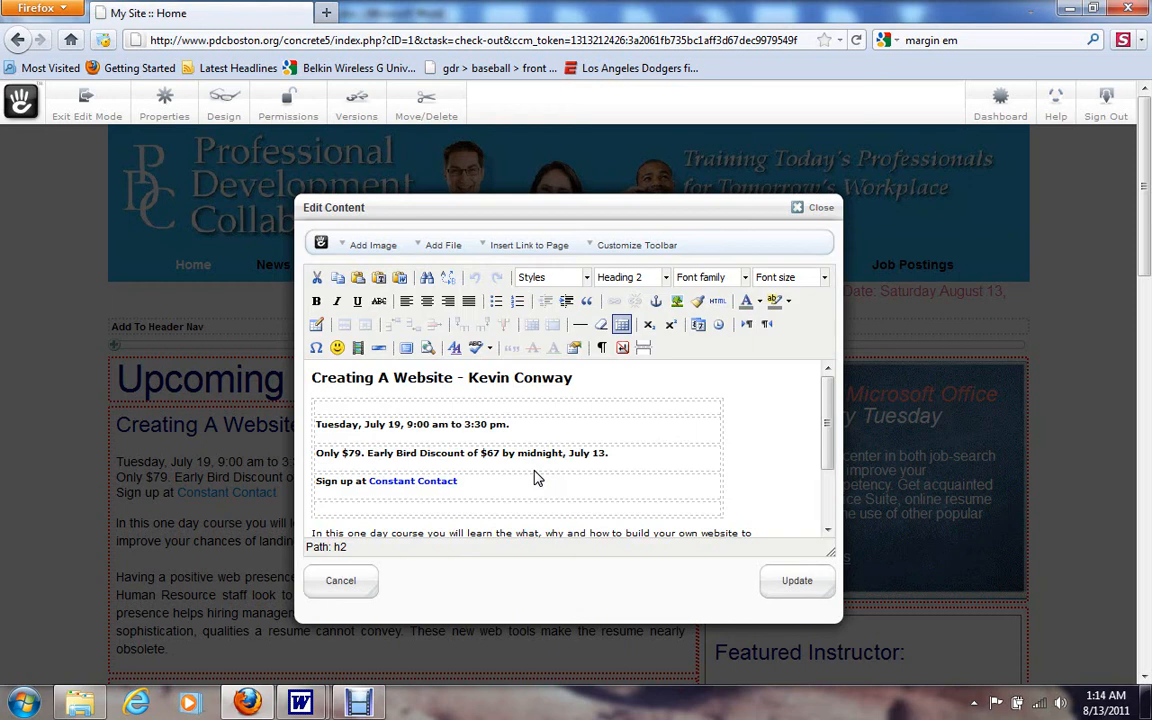
# Step: Expand the block's content editor to full screen
pyautogui.click(668, 438)
pyautogui.click(679, 352)
pyautogui.click(737, 480)
pyautogui.click(675, 497)
pyautogui.click(406, 350)
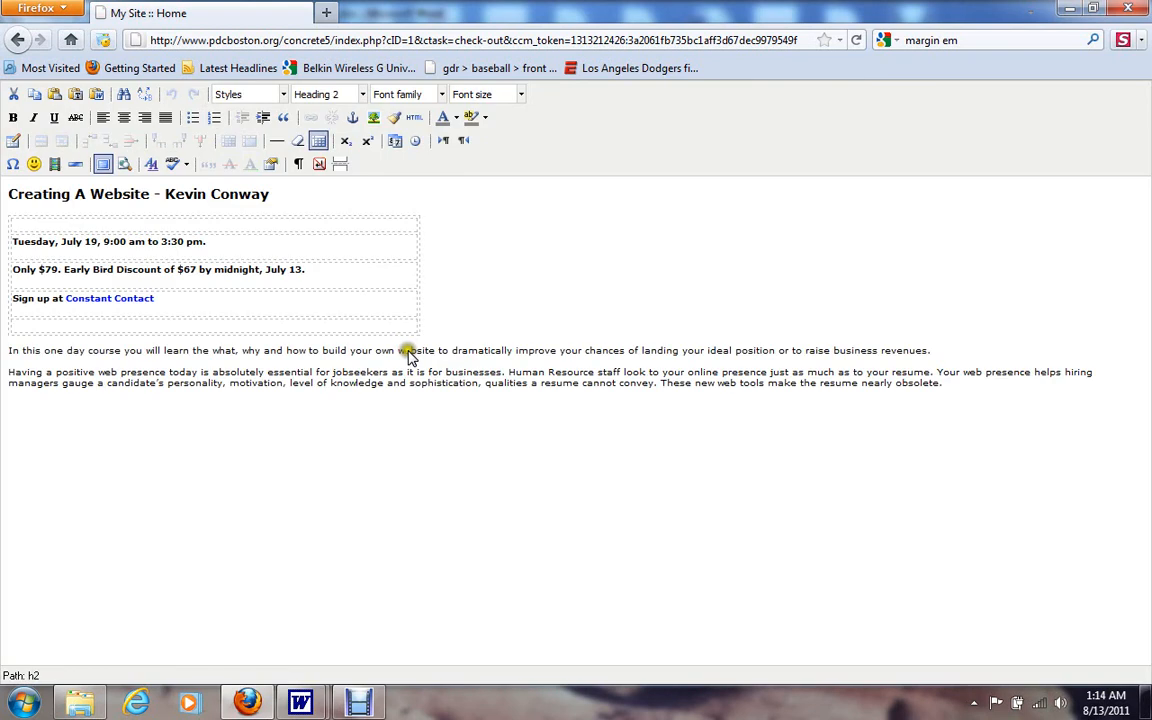
# Step: Compare the text formats applied to the block's heading and to its two description paragraphs
pyautogui.keyDown('shift'); pyautogui.click(122, 350); pyautogui.keyUp('shift')
pyautogui.moveTo(124, 351); pyautogui.dragTo(185, 379)
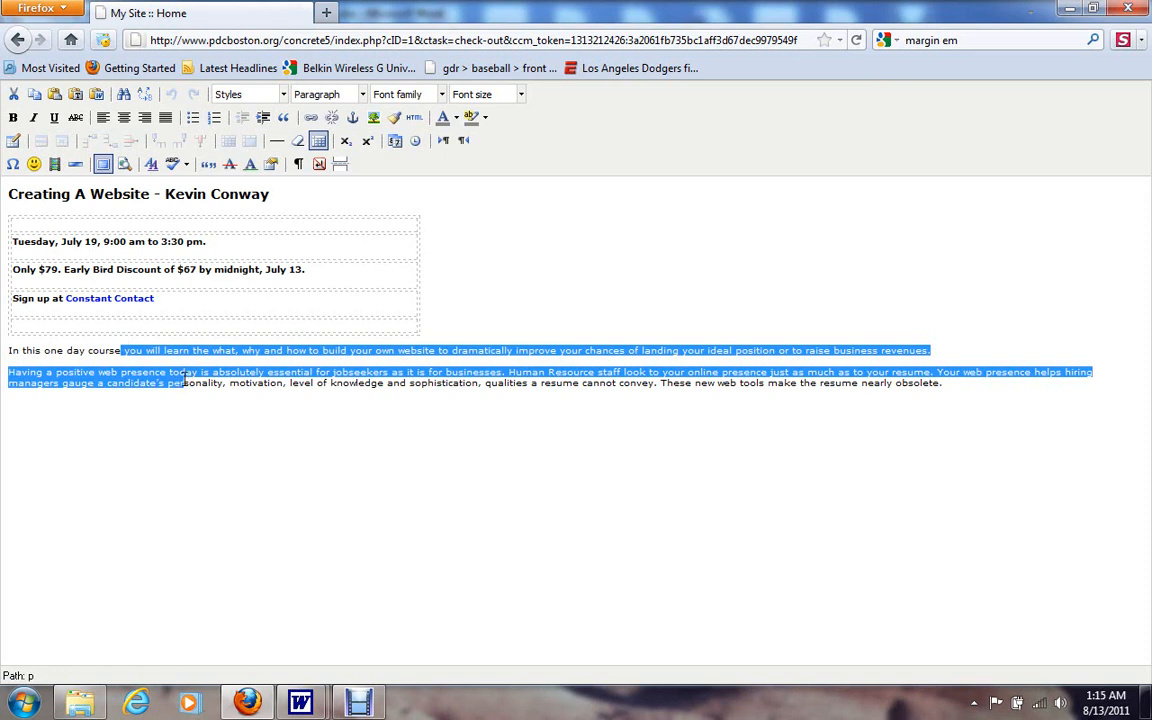
pyautogui.click(185, 208)
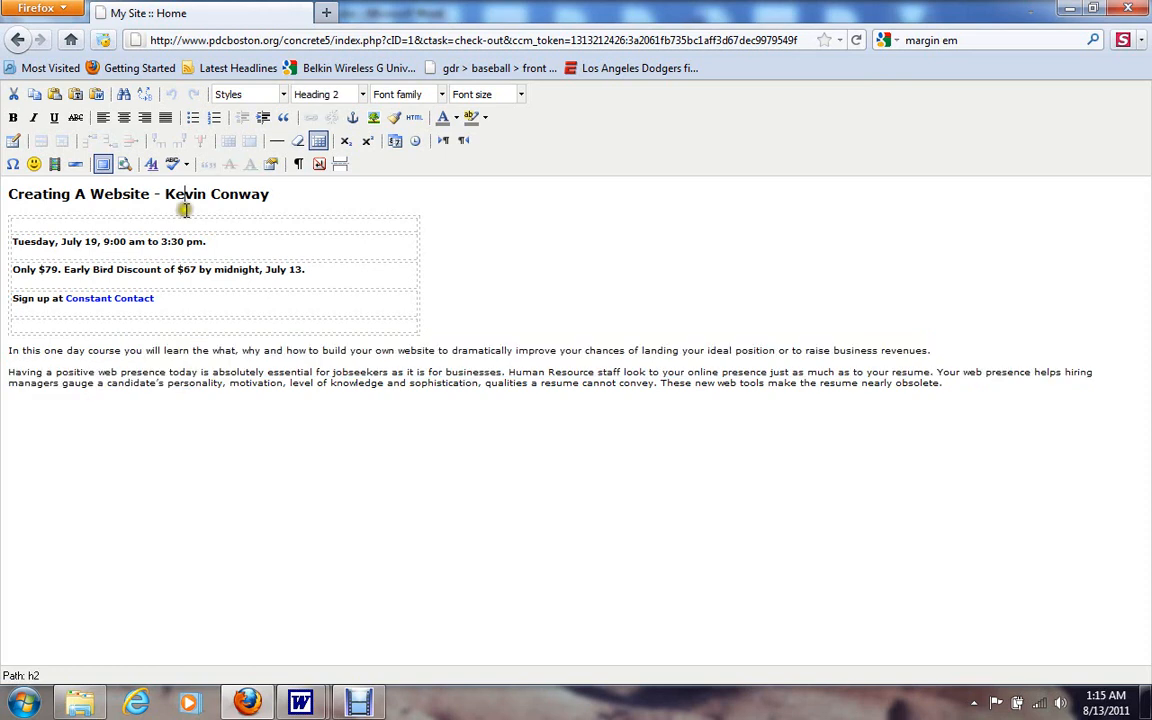
pyautogui.click(185, 199)
pyautogui.click(444, 350)
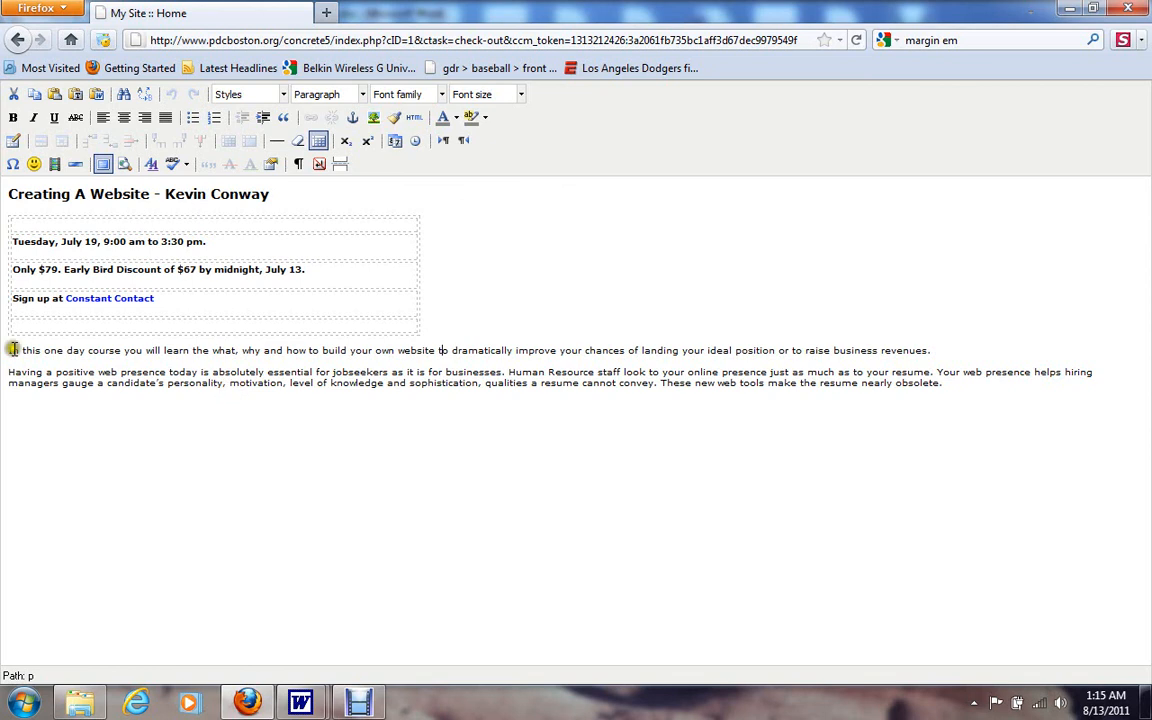
pyautogui.moveTo(11, 349); pyautogui.dragTo(945, 375)
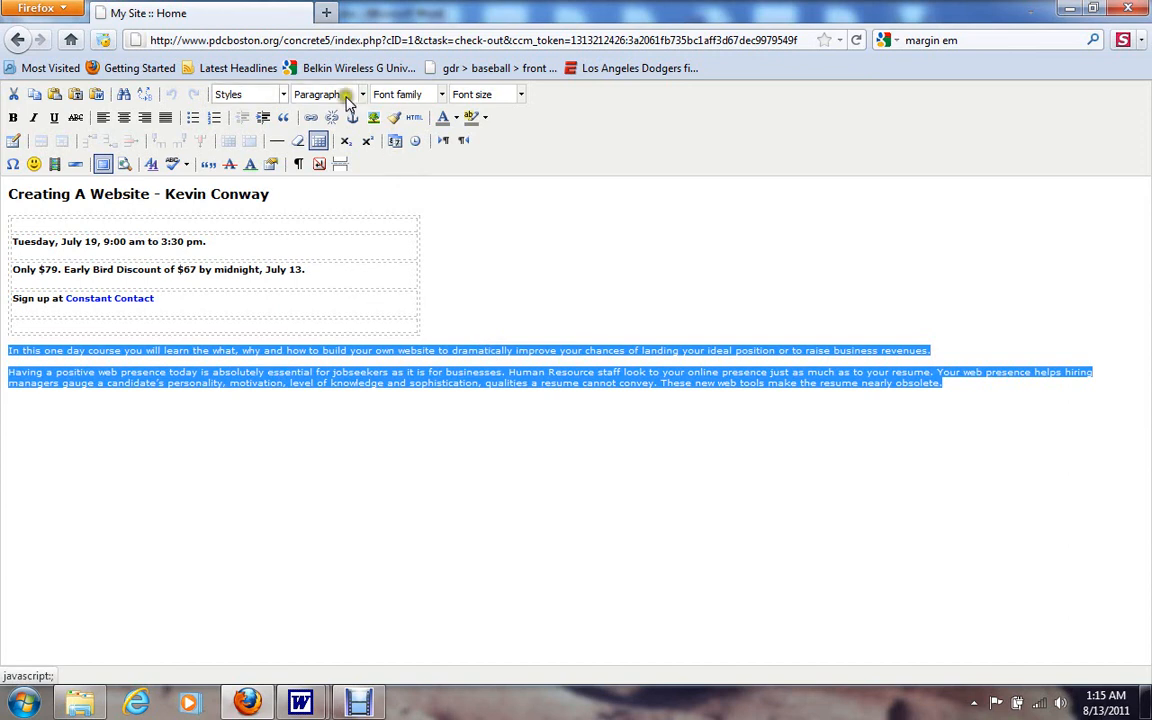
pyautogui.click(314, 358)
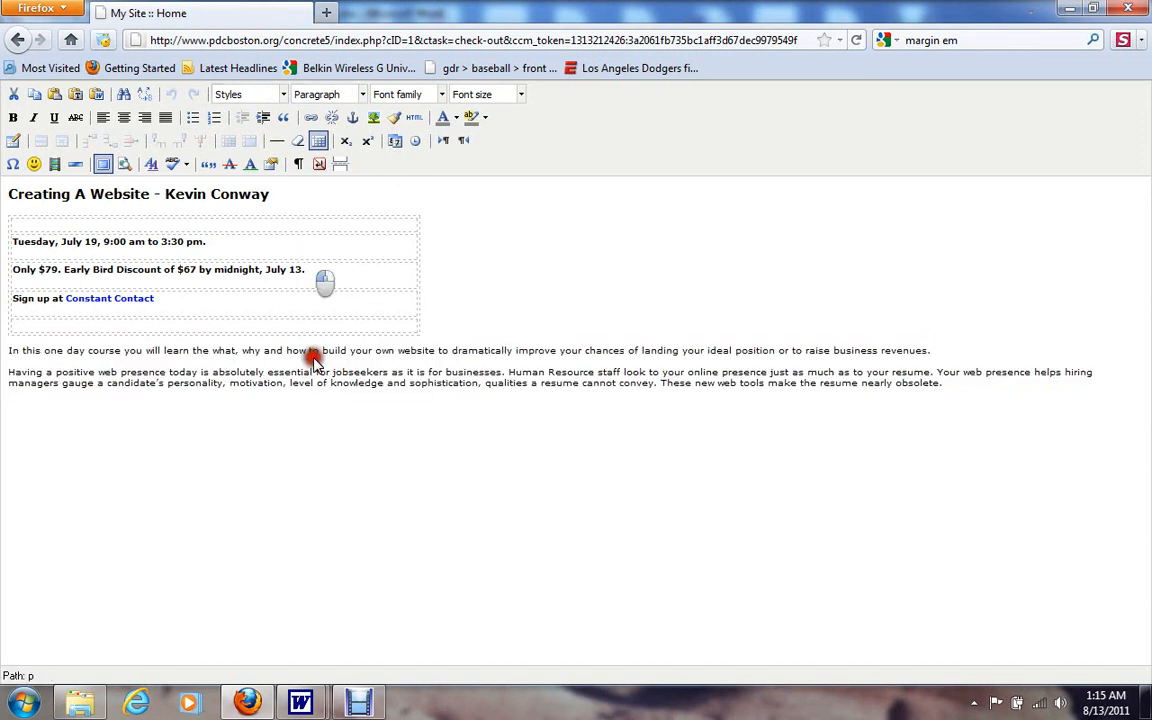
pyautogui.click(233, 198)
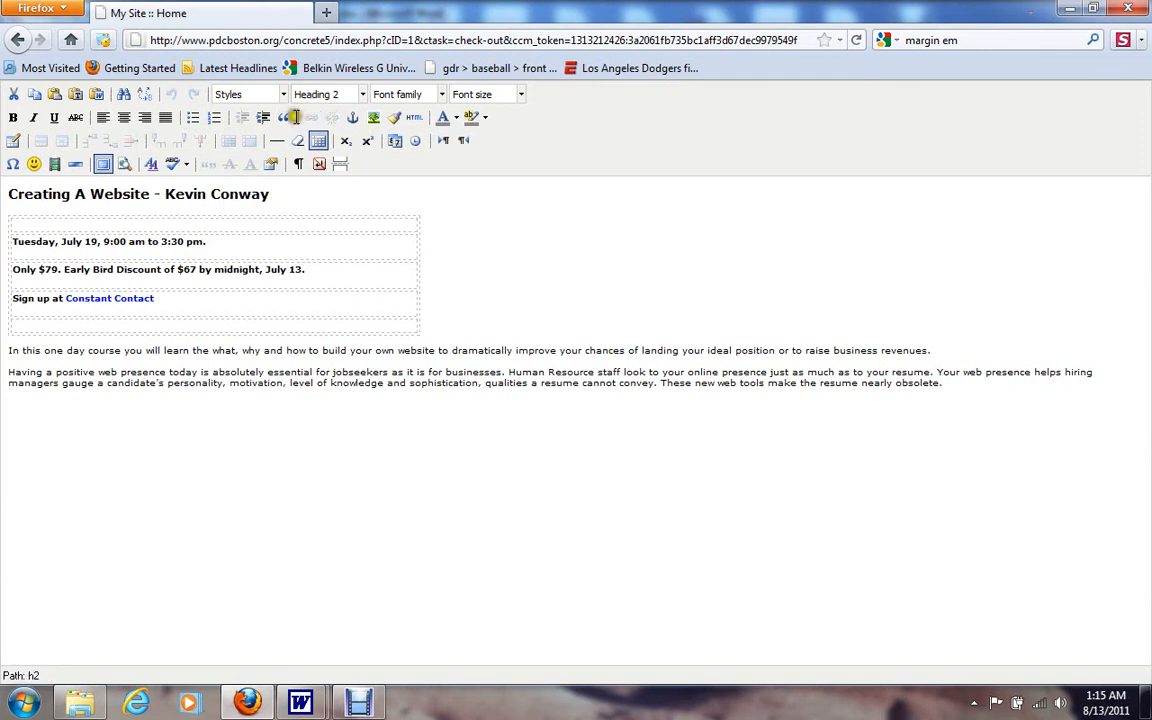
pyautogui.click(266, 197)
pyautogui.press('Left')
pyautogui.press('Left')
pyautogui.press('Left')
pyautogui.press('Left')
pyautogui.click(266, 196)
# Step: Delete the two description paragraphs below the table with the workshop's date, price and sign-up link
pyautogui.click(80, 298)
pyautogui.moveTo(63, 351); pyautogui.dragTo(952, 388)
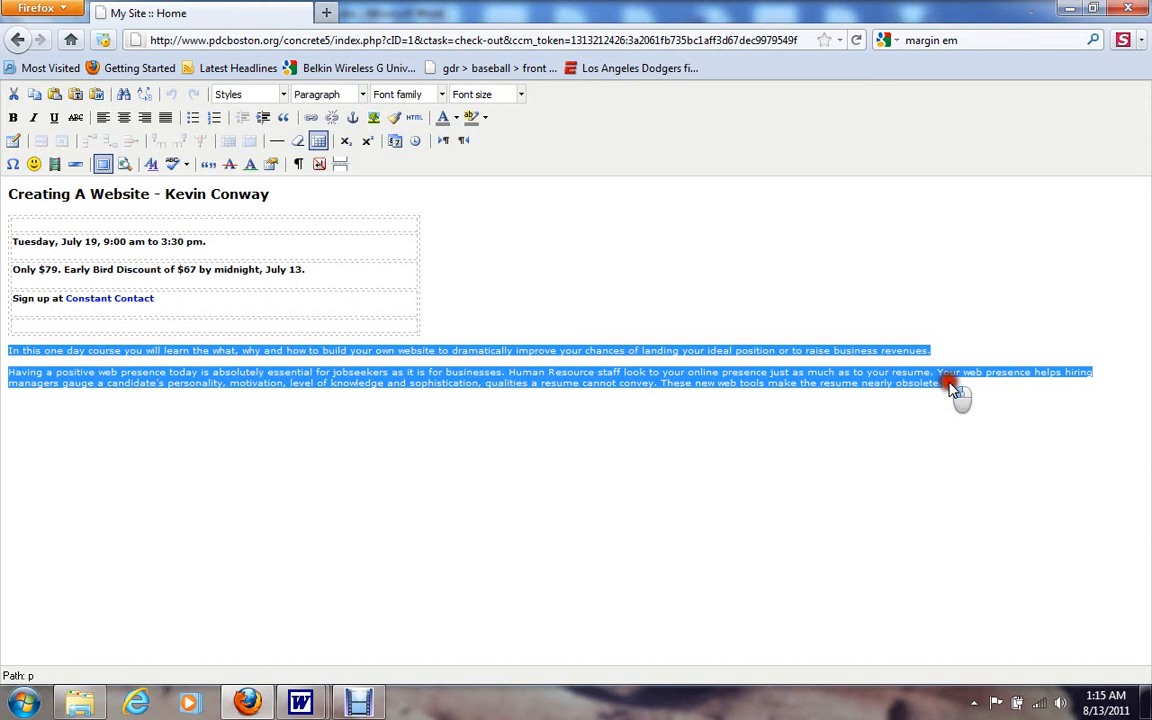
pyautogui.press('Delete')
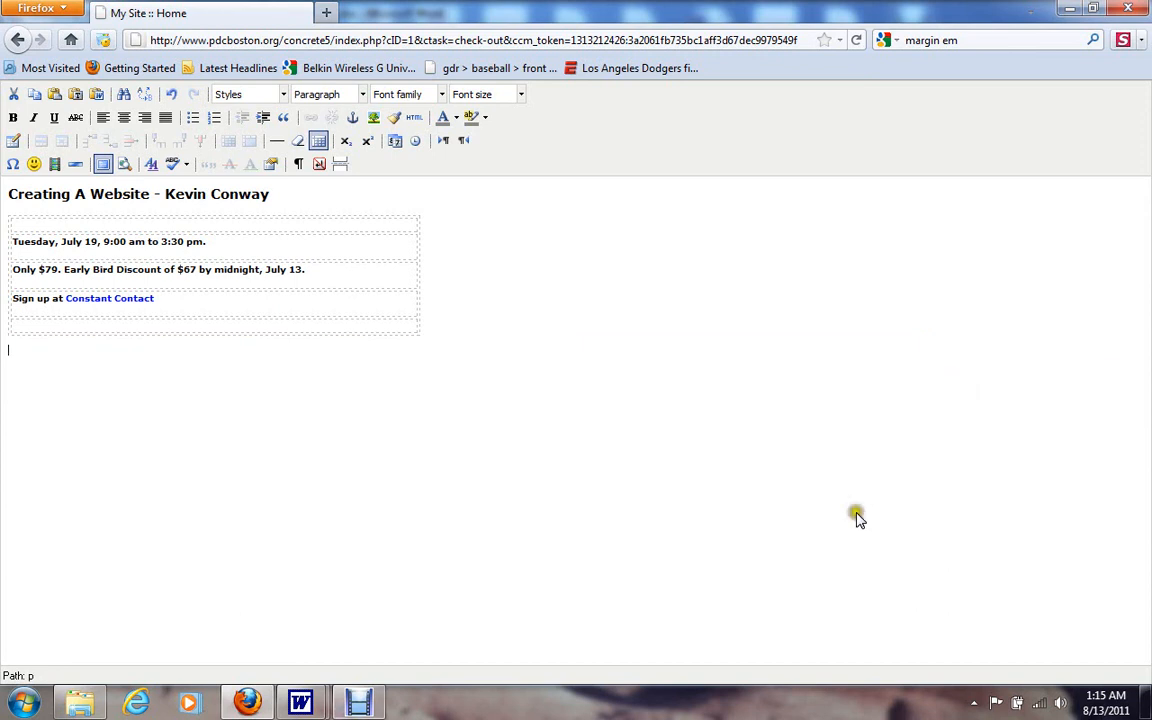
# Step: Copy the four introductory scholarship paragraphs from the Word scholarship document and paste them below the table in the website content editor
pyautogui.click(300, 703)
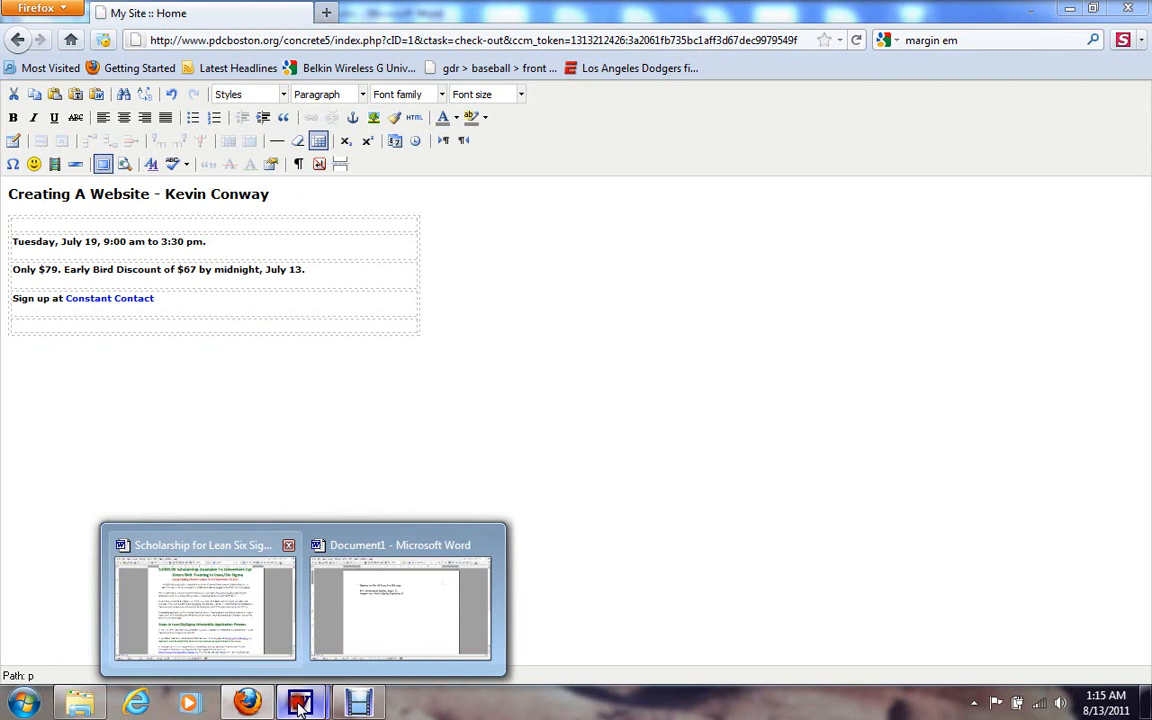
pyautogui.click(244, 643)
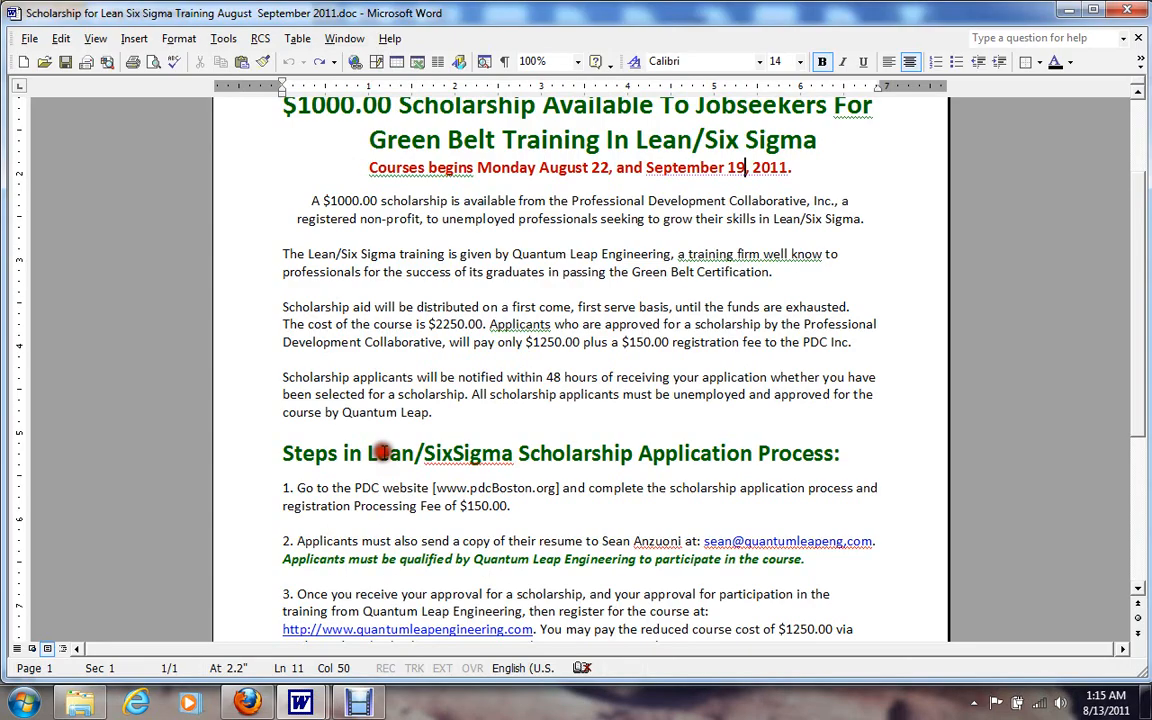
pyautogui.click(313, 202)
pyautogui.moveTo(282, 201); pyautogui.dragTo(433, 413)
pyautogui.hotkey('ctrl', 'c')
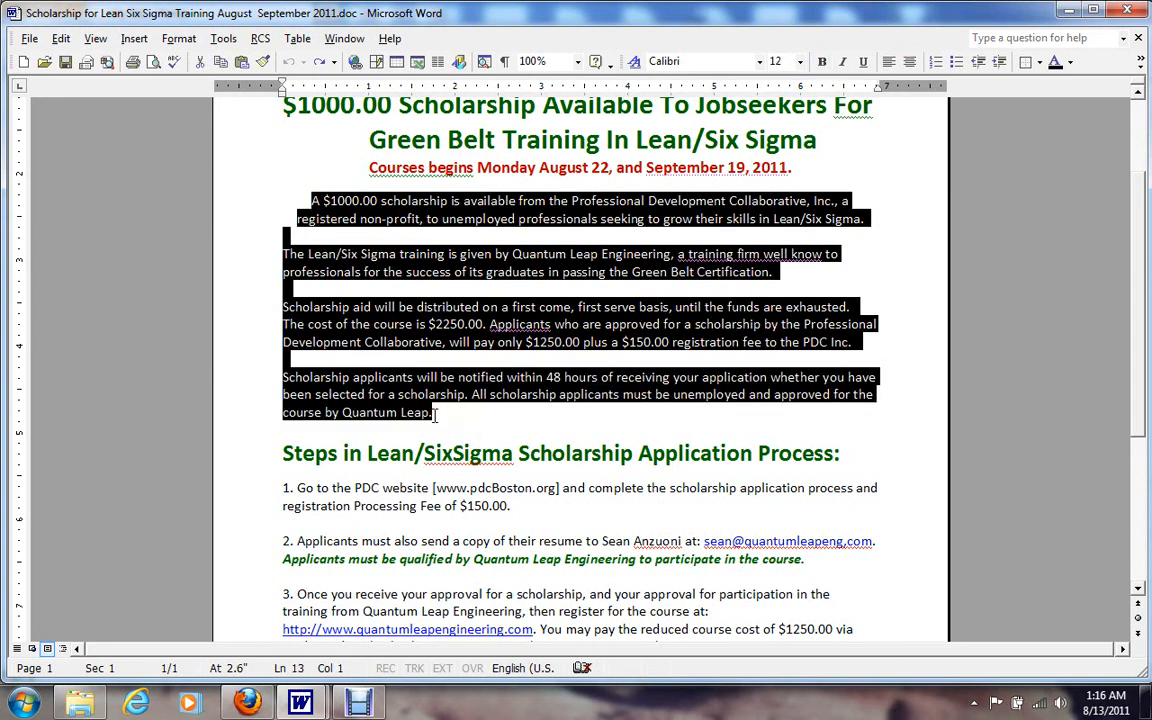
pyautogui.hotkey('alt', 'Tab')
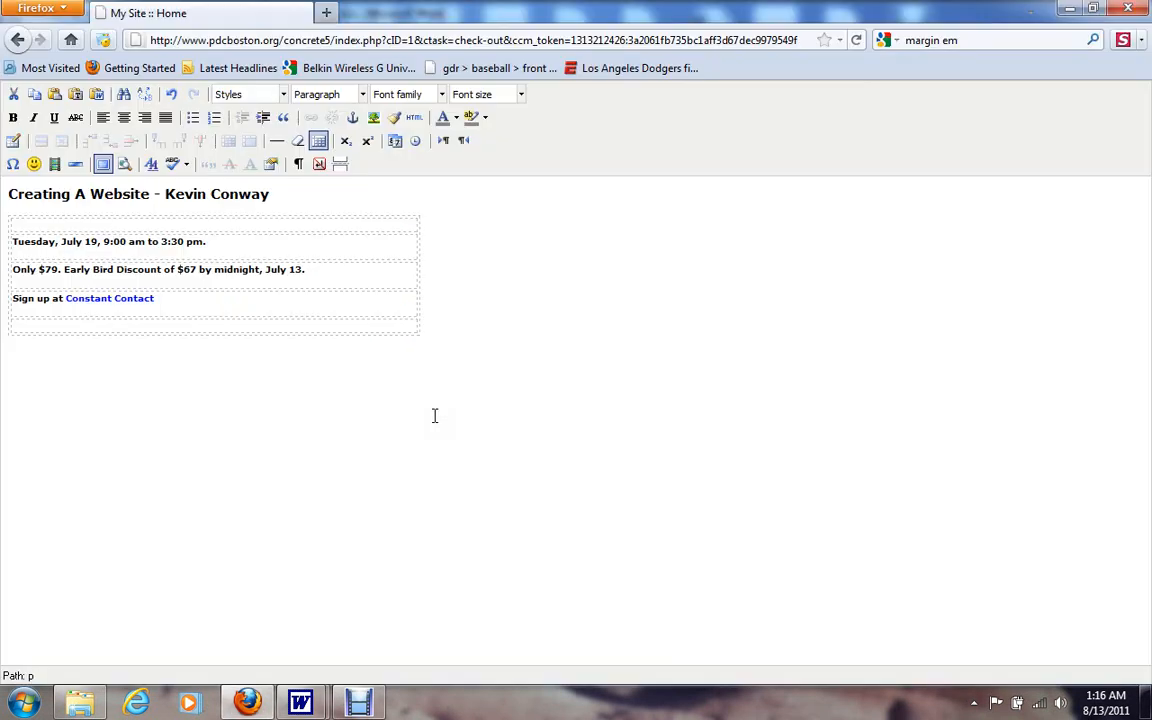
pyautogui.click(229, 322)
pyautogui.hotkey('ctrl', 'v')
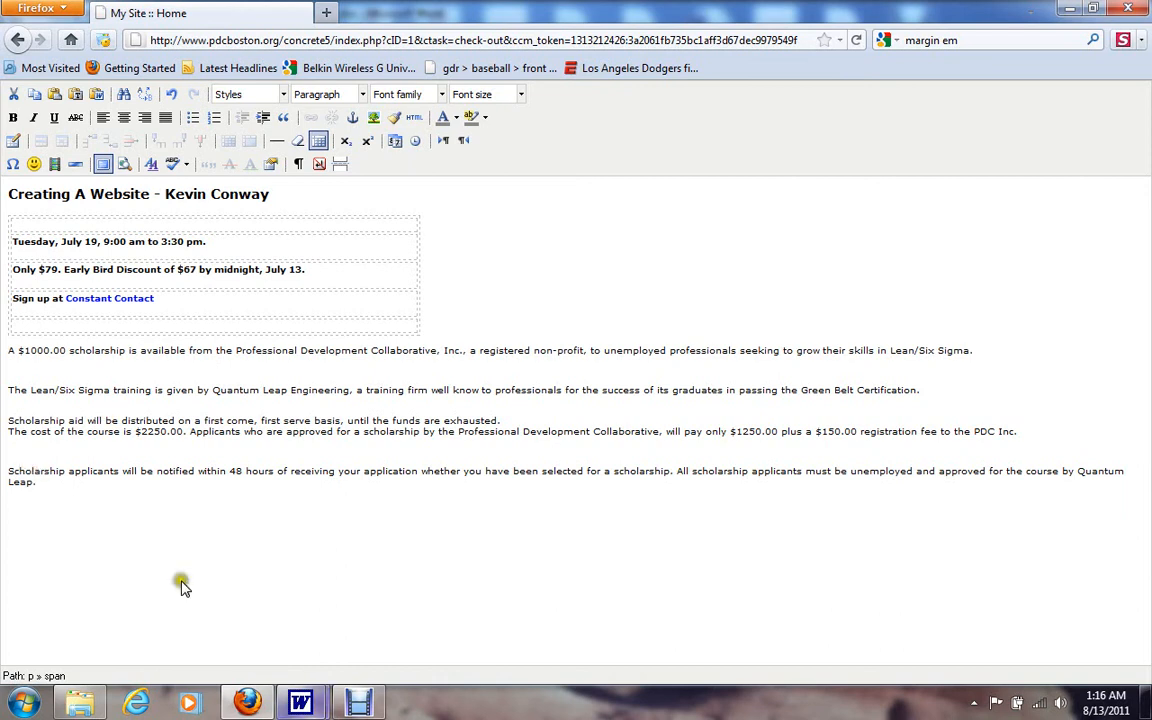
# Step: In the Word document, remove the blank line before the "Scholarship applicants will be notified" paragraph and put it back
pyautogui.click(306, 703)
pyautogui.click(257, 635)
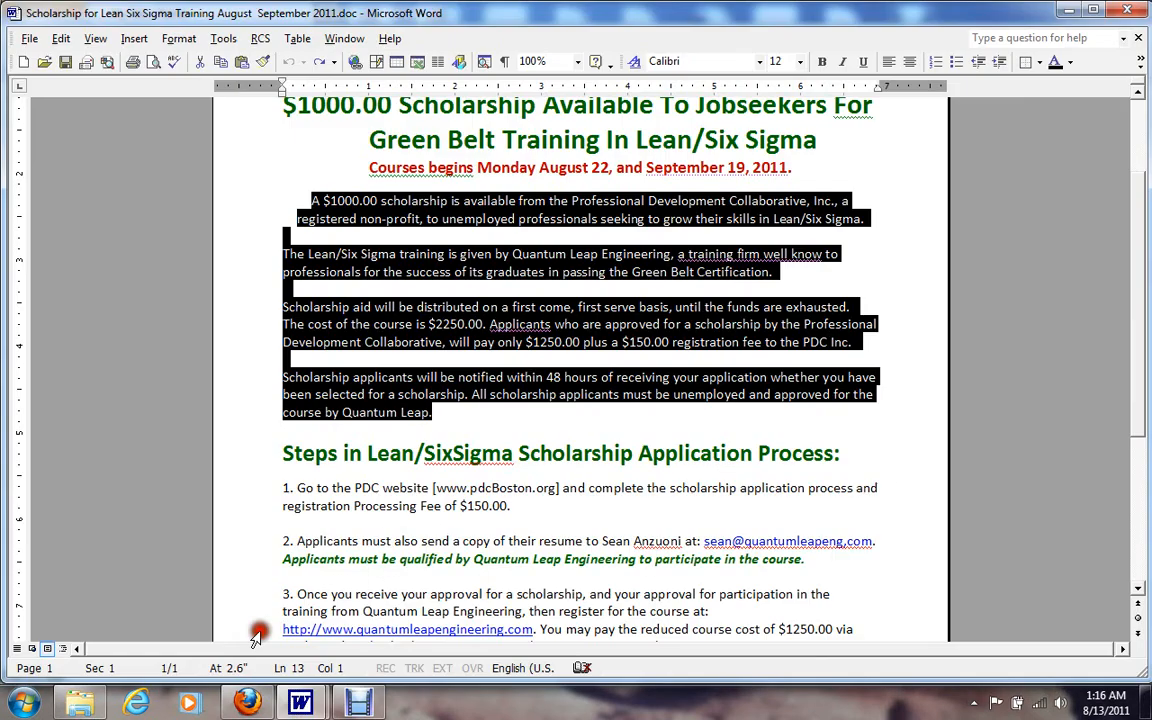
pyautogui.click(370, 362)
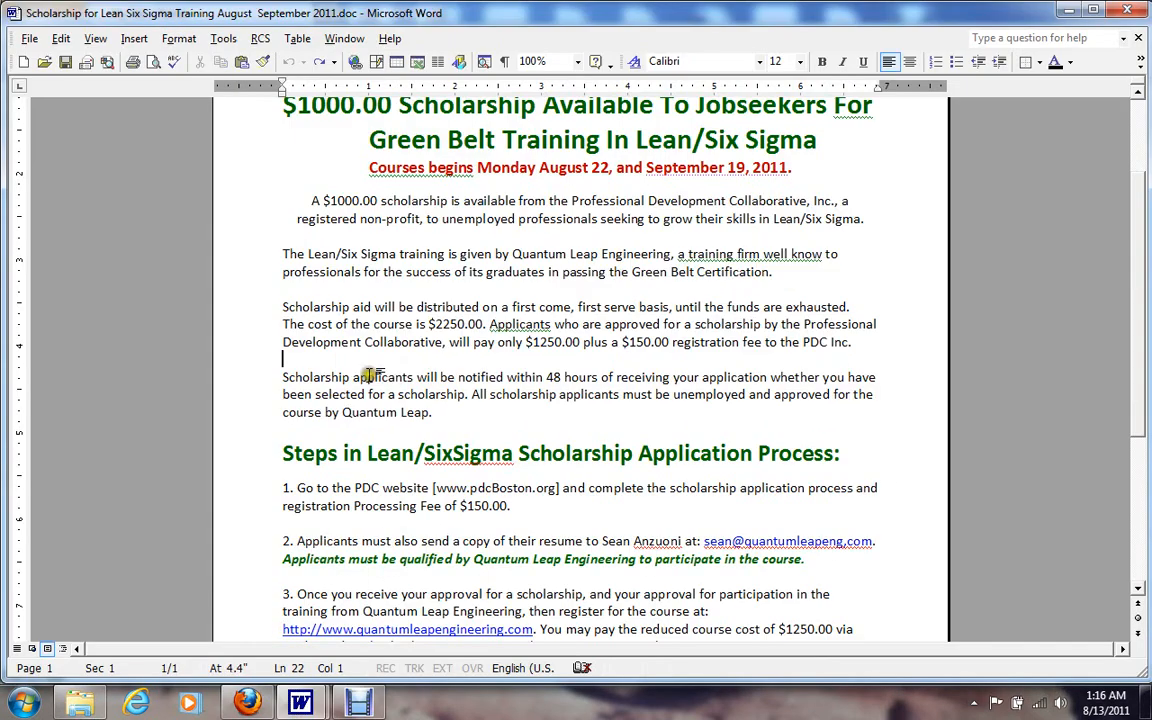
pyautogui.click(394, 367)
pyautogui.click(851, 342)
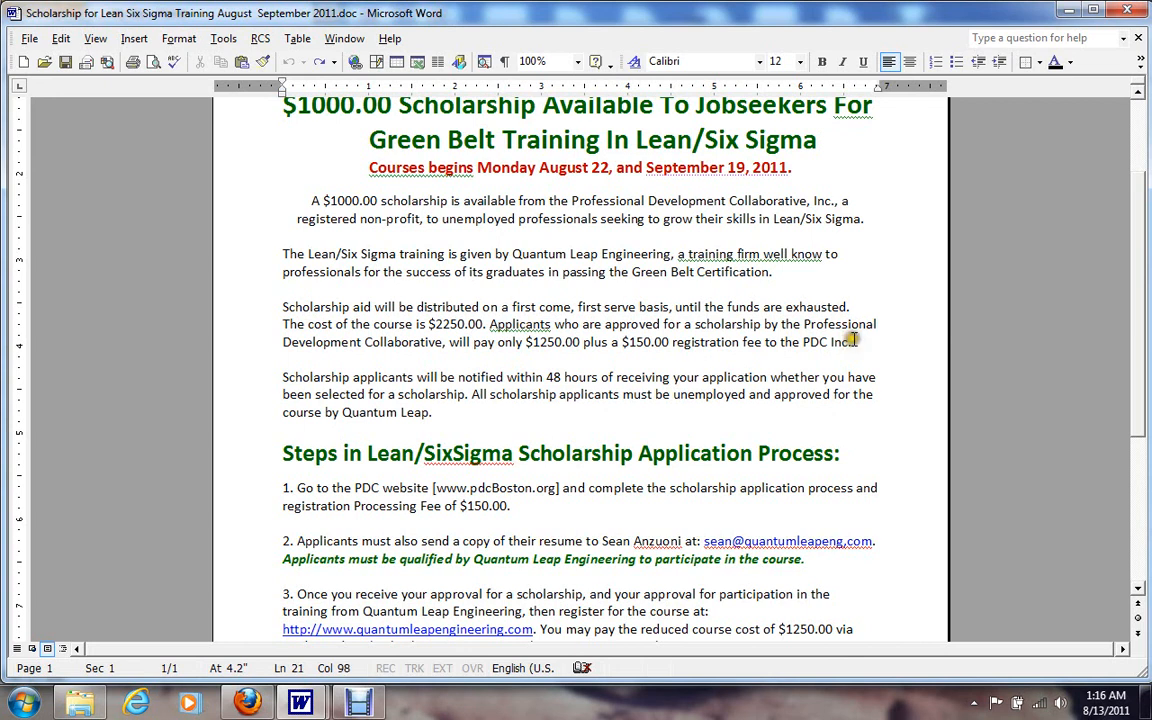
pyautogui.press('Delete')
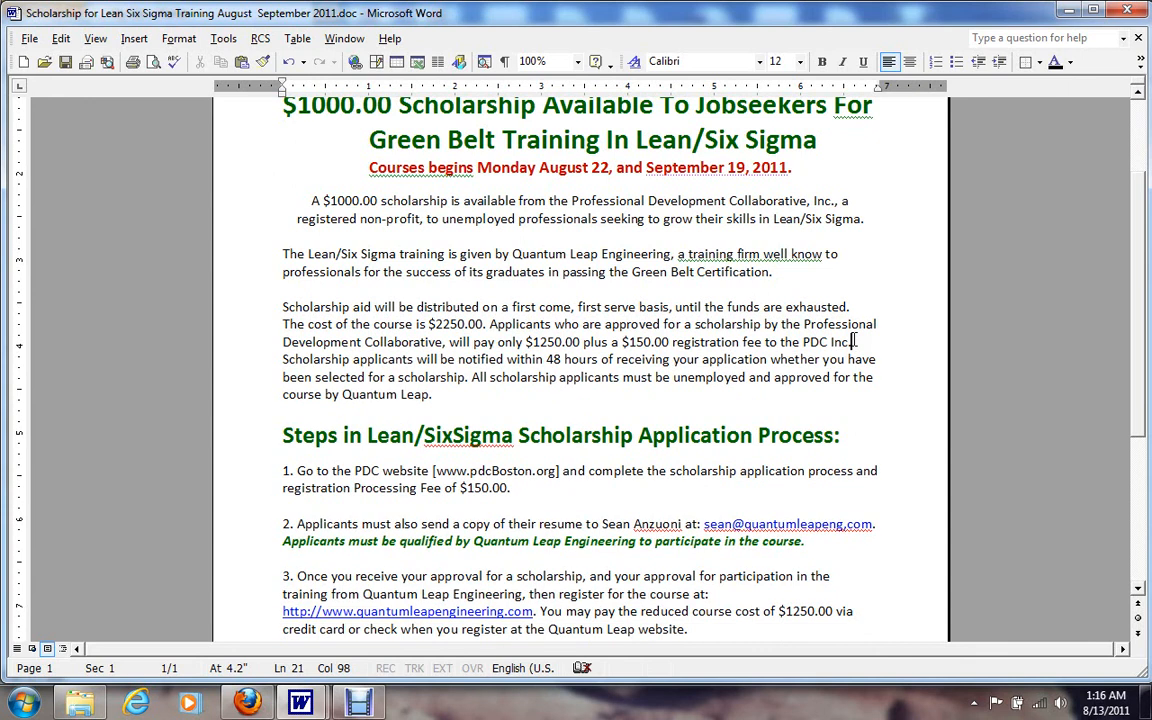
pyautogui.press('Return')
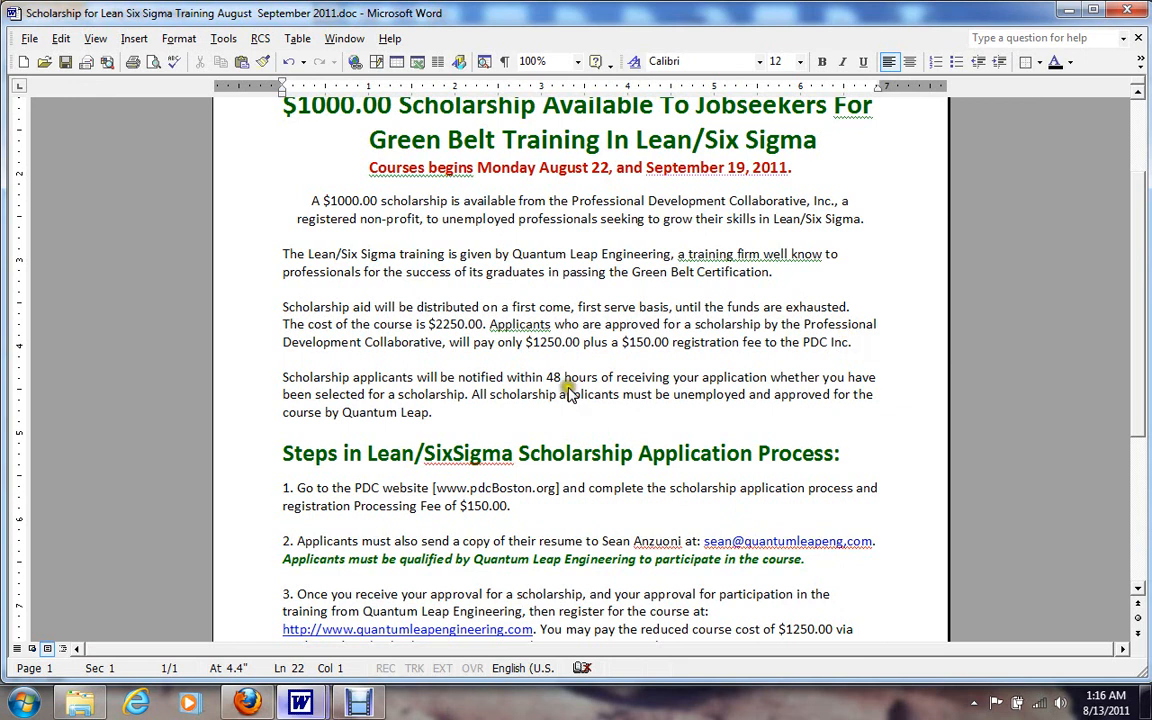
# Step: Back in the website editor in Firefox, remove the extra blank lines after "PDC Inc.", "Green Belt Certification." and "Lean/Six Sigma." in the pasted text
pyautogui.click(236, 707)
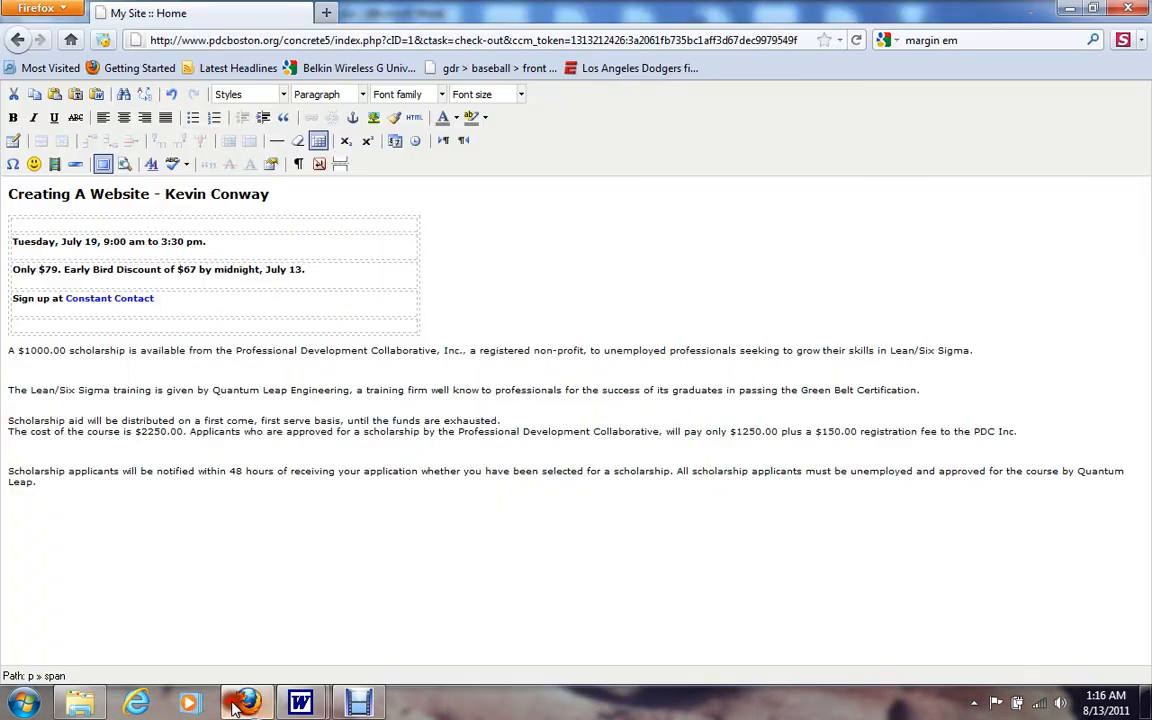
pyautogui.click(174, 497)
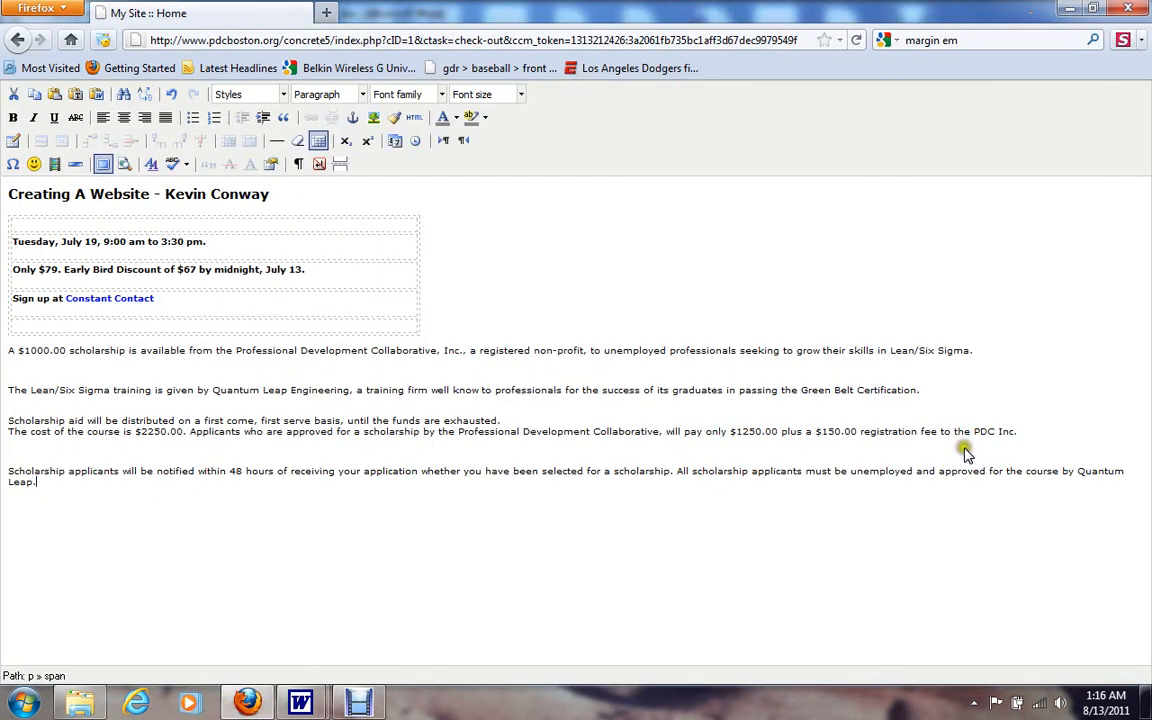
pyautogui.click(1028, 434)
pyautogui.click(1028, 434)
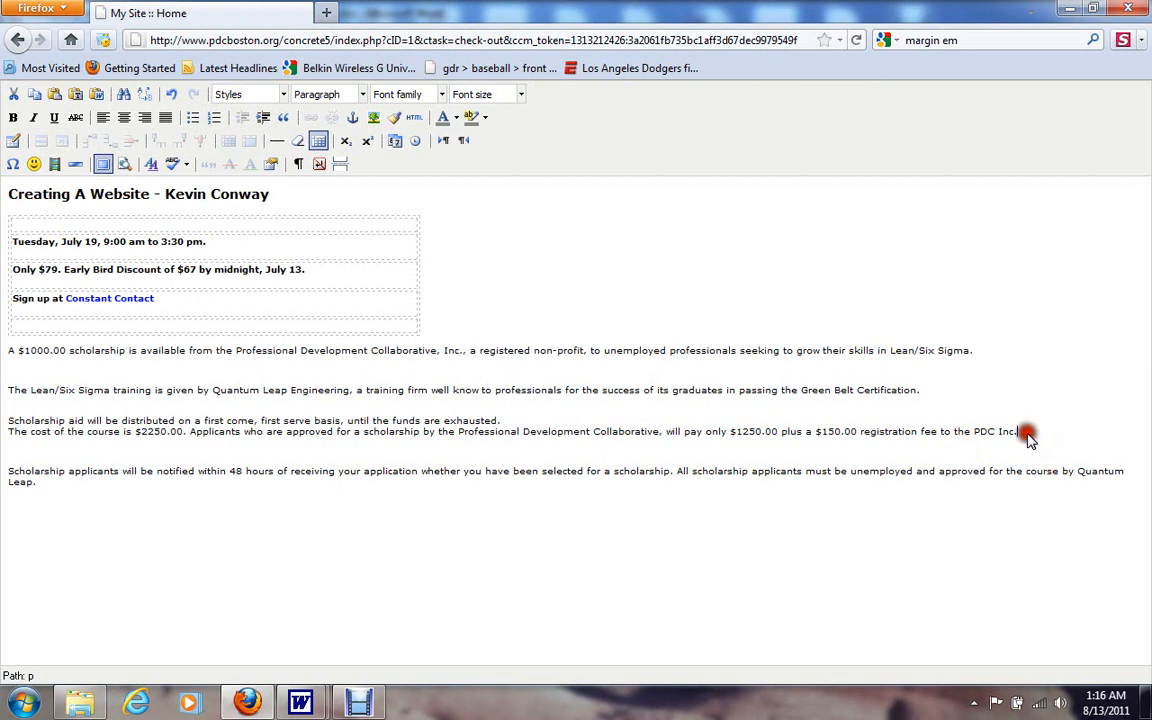
pyautogui.press('Delete')
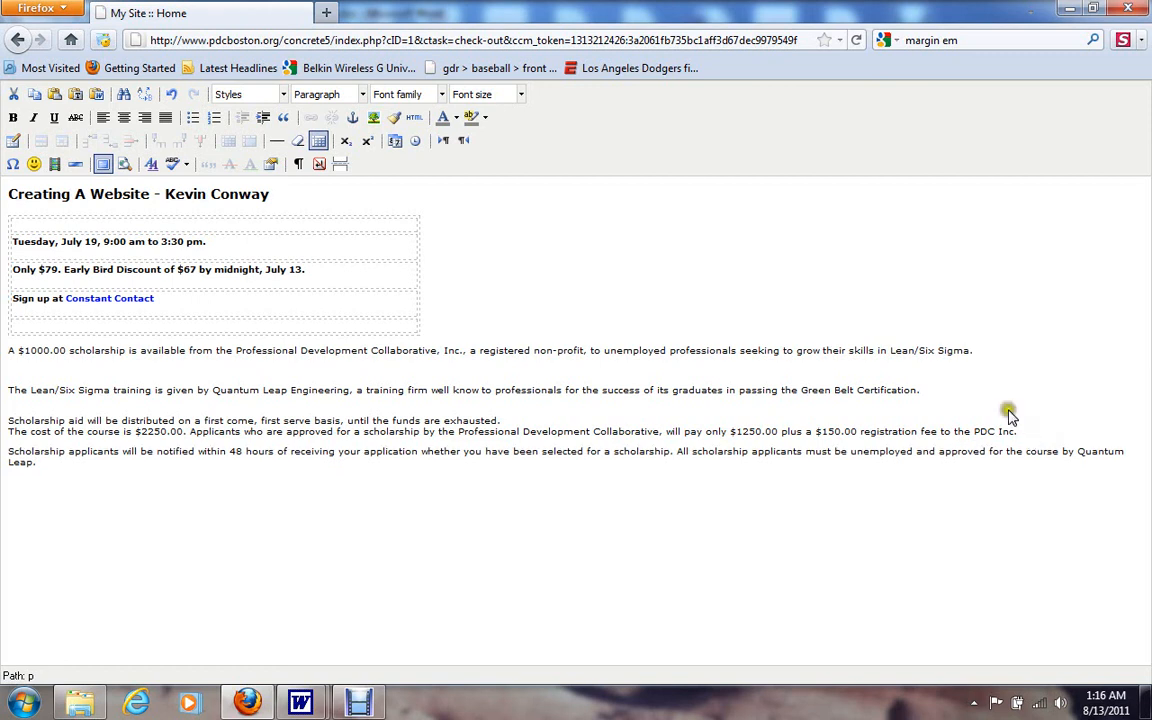
pyautogui.click(938, 395)
pyautogui.press('Delete')
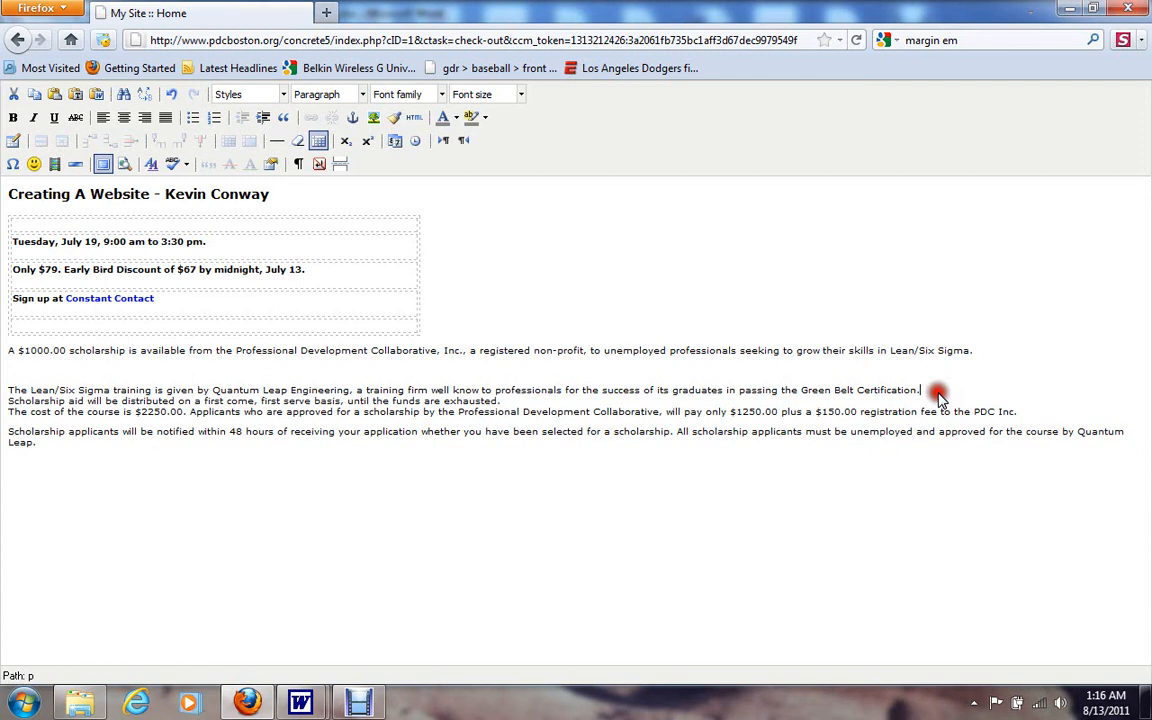
pyautogui.click(973, 350)
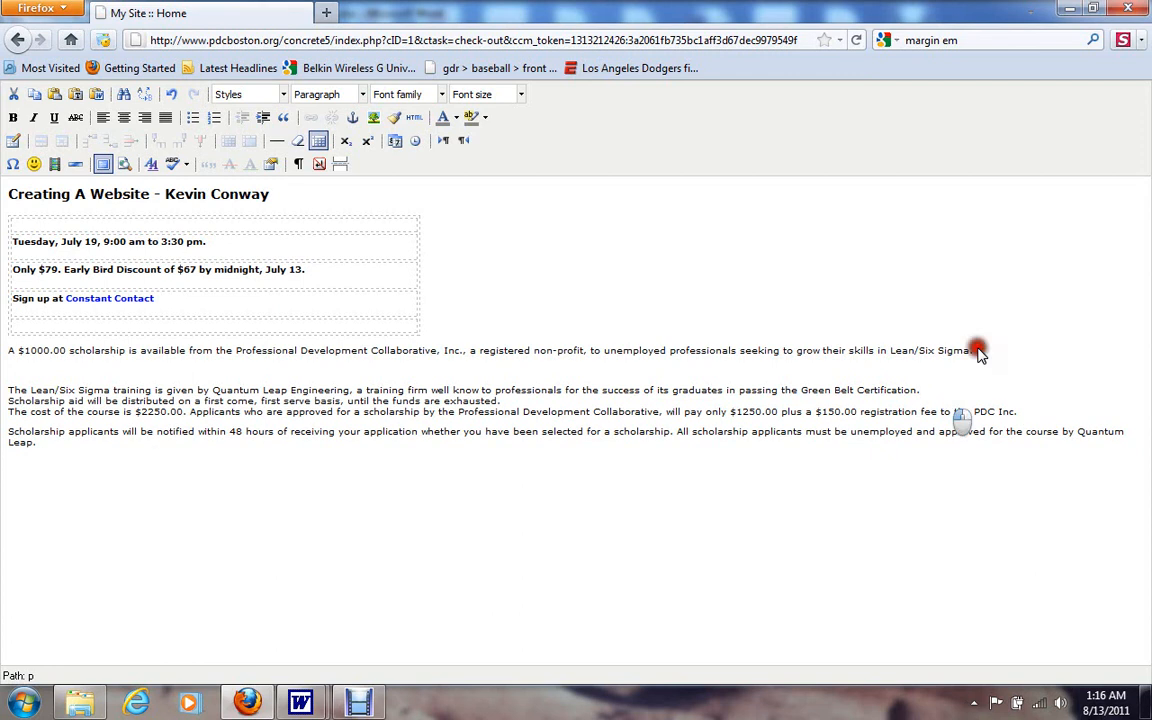
pyautogui.press('Delete')
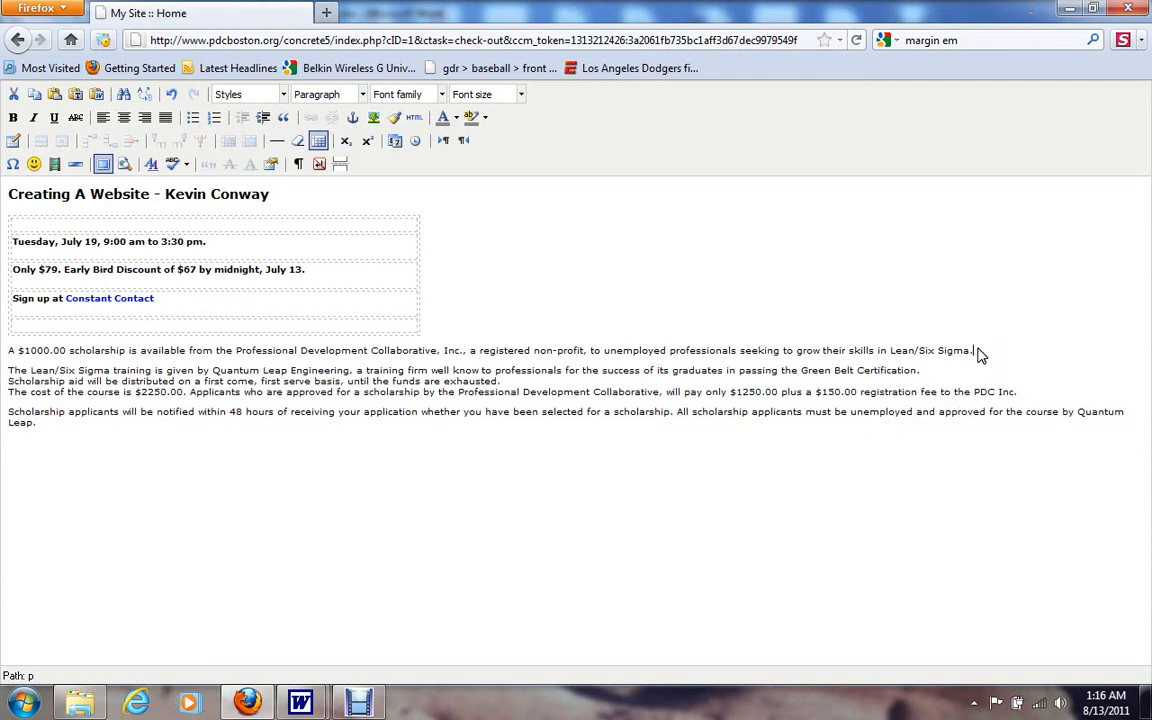
# Step: Reinsert a paragraph break after "Green Belt Certification." to separate it from the "Scholarship aid" text
pyautogui.click(852, 416)
pyautogui.click(921, 373)
pyautogui.press('Return')
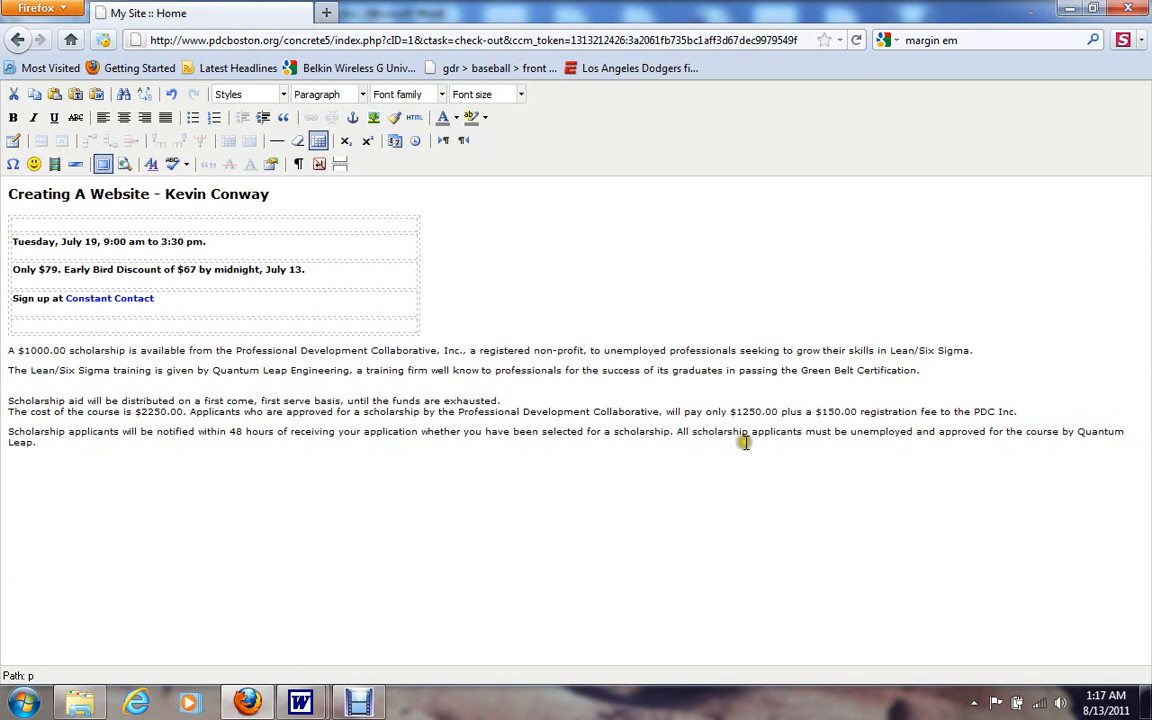
# Step: Check the line break after "until the funds are exhausted." in the Word document and remove that break in the pasted website text
pyautogui.click(505, 404)
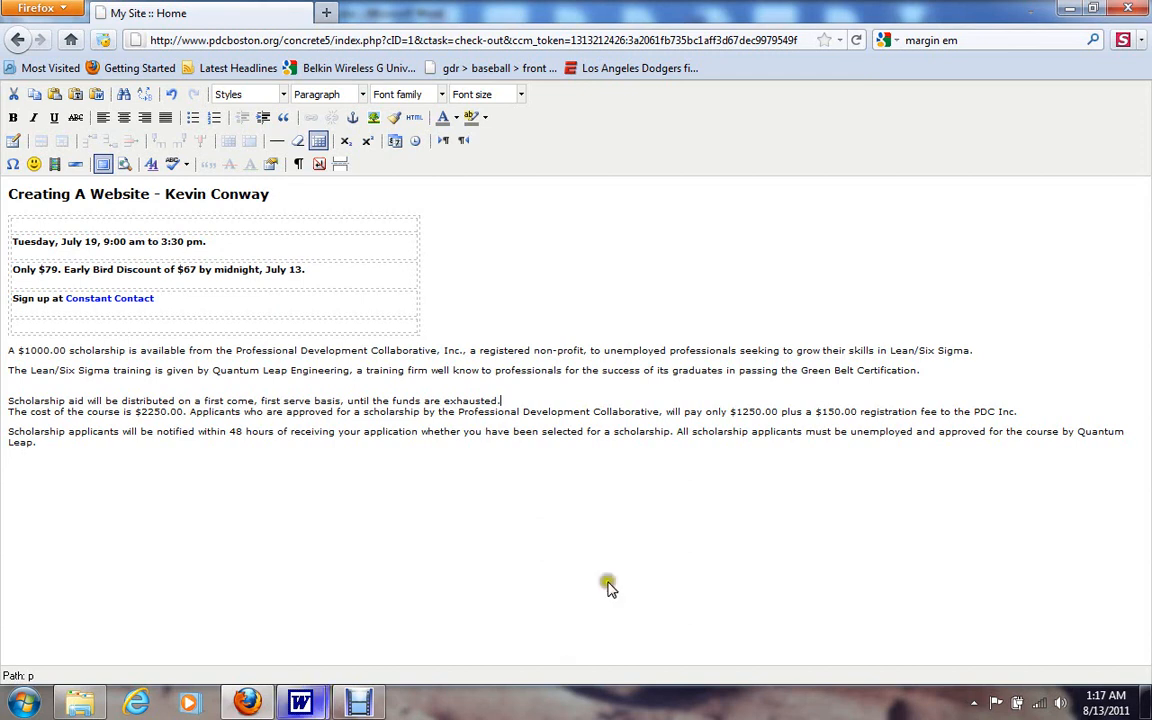
pyautogui.click(318, 706)
pyautogui.click(238, 647)
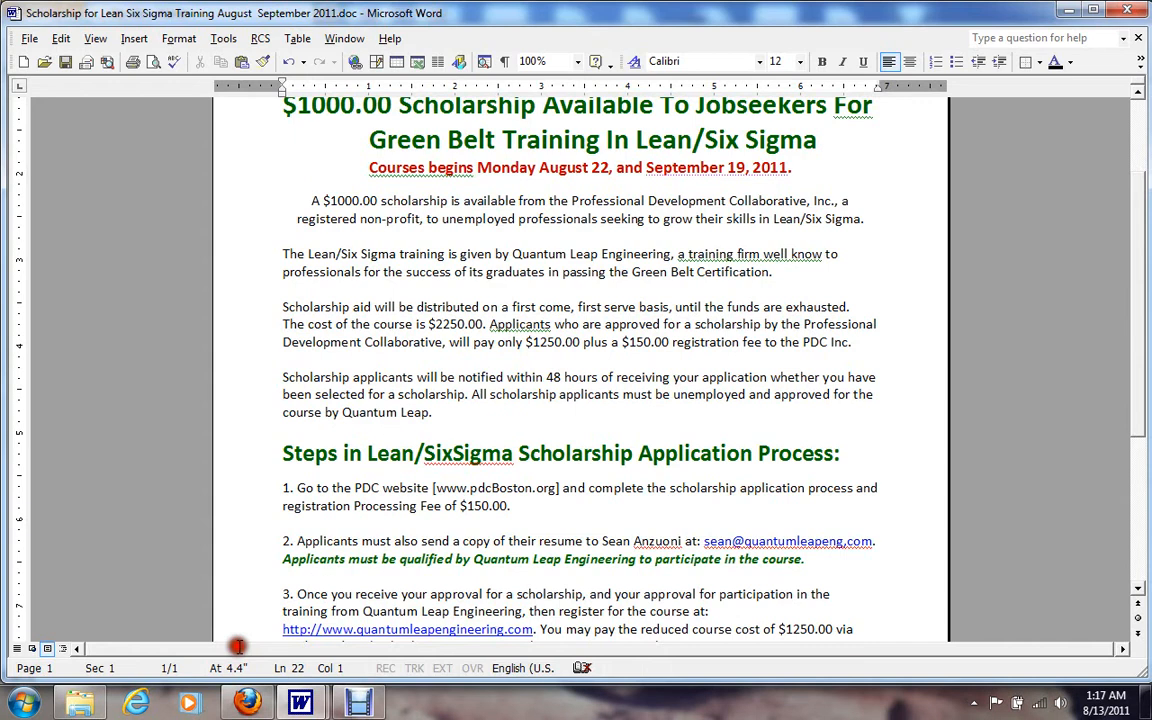
pyautogui.click(868, 302)
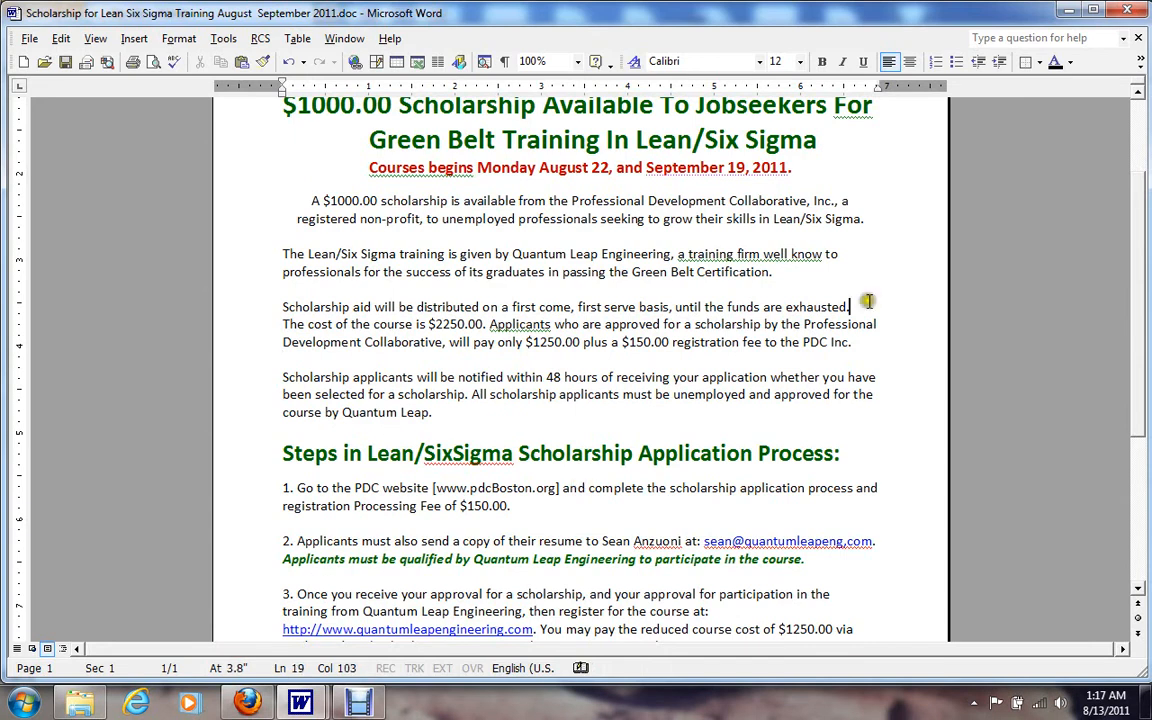
pyautogui.click(865, 306)
pyautogui.click(282, 323)
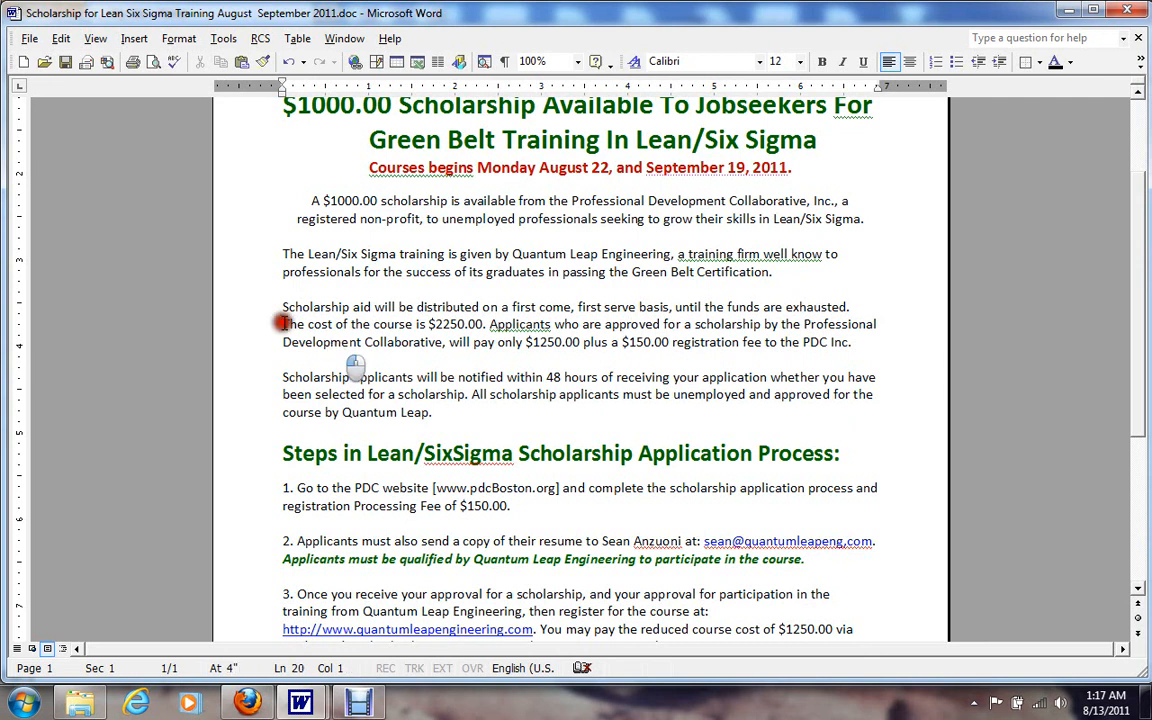
pyautogui.click(853, 309)
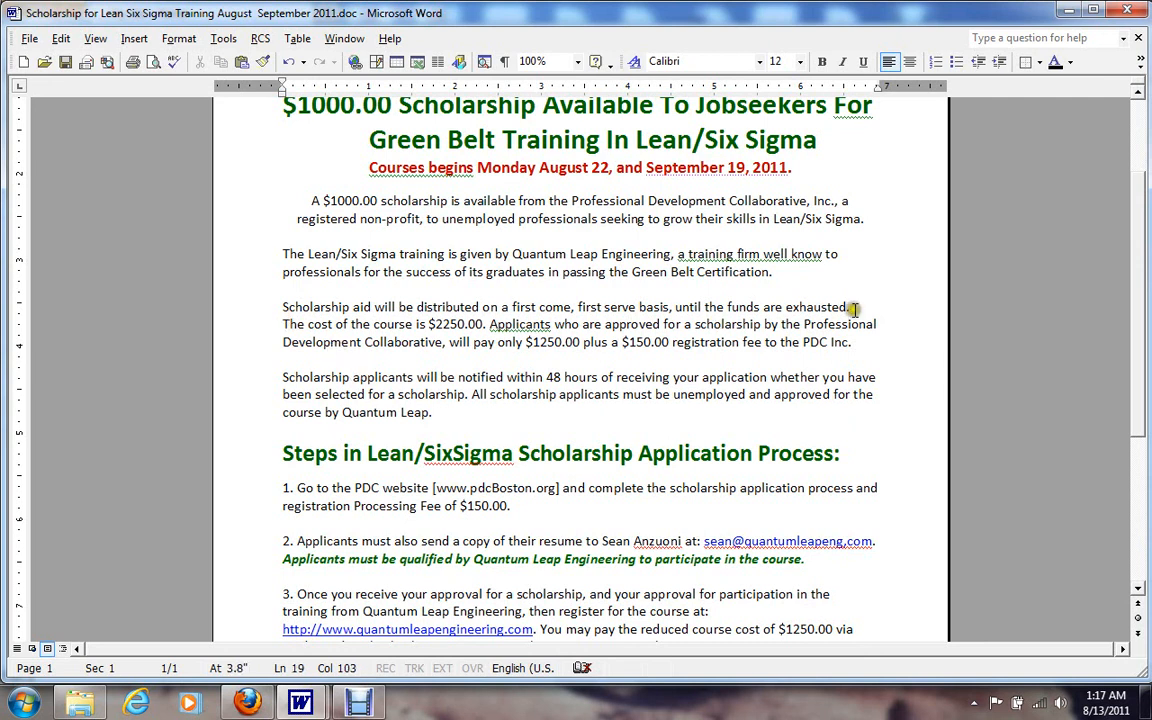
pyautogui.click(248, 703)
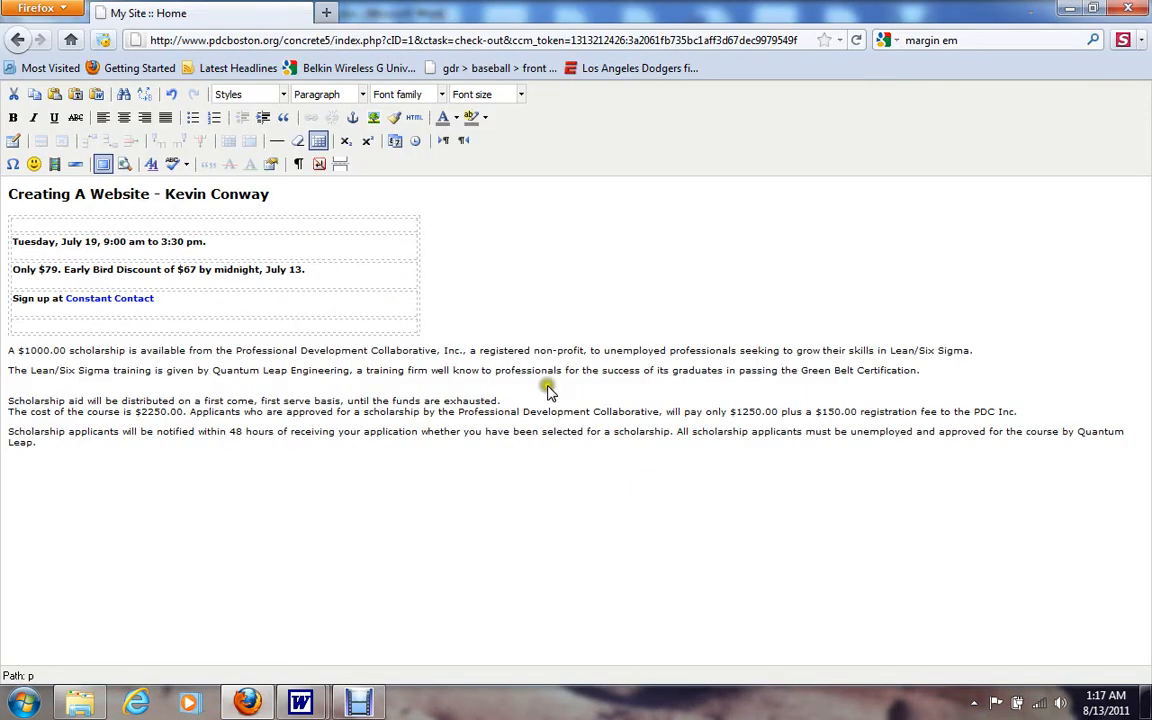
pyautogui.press('Delete')
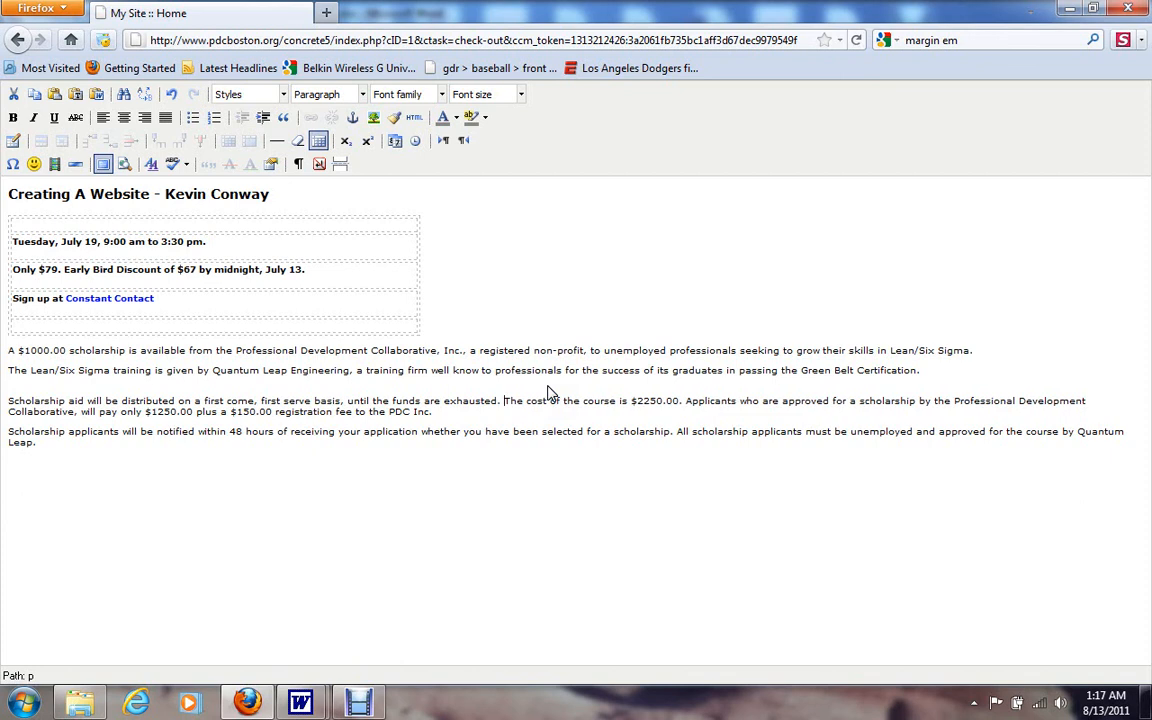
pyautogui.click(543, 388)
pyautogui.click(556, 360)
pyautogui.click(557, 381)
pyautogui.moveTo(352, 344); pyautogui.dragTo(379, 459)
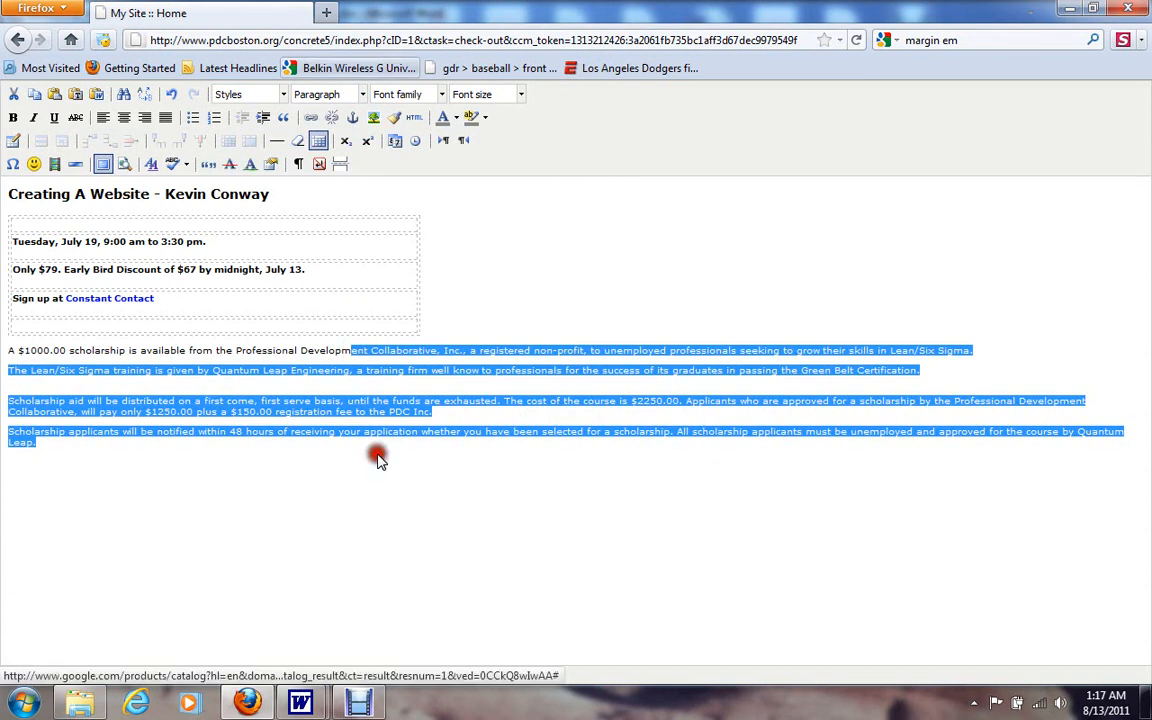
# Step: Copy the two-line title "$1000.00 Scholarship Available To Jobseekers For Green Belt Training In Lean/Six Sigma" from the Word document
pyautogui.click(270, 194)
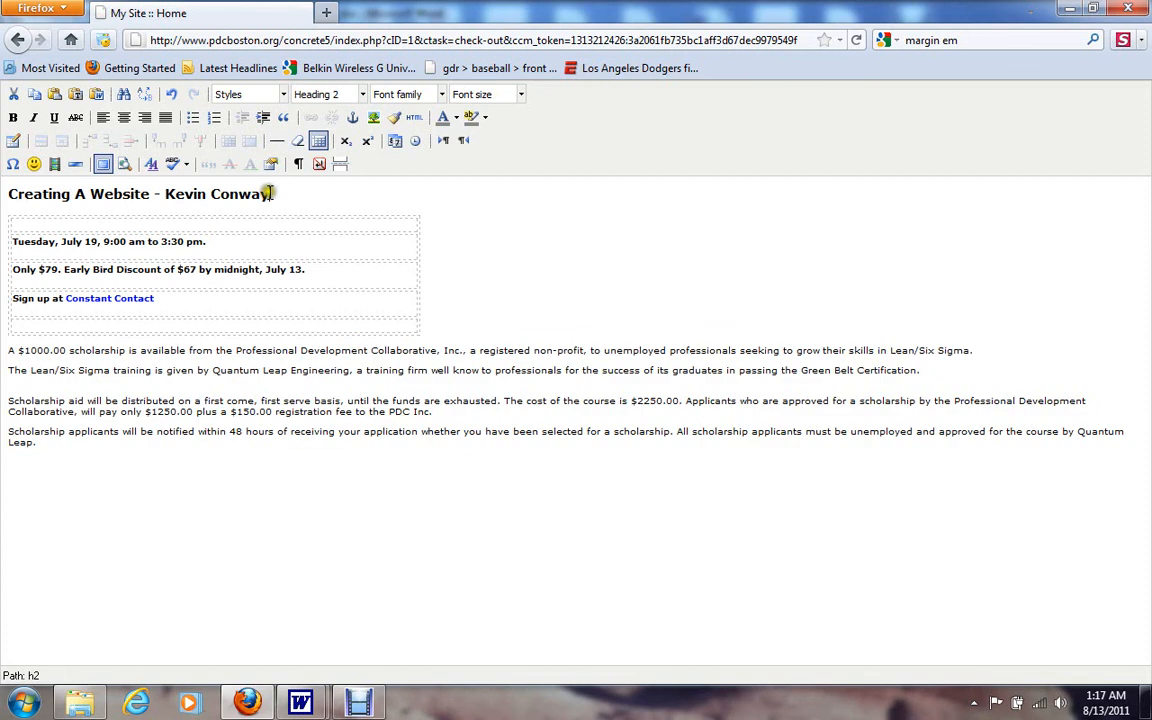
pyautogui.click(268, 195)
pyautogui.click(303, 706)
pyautogui.click(257, 641)
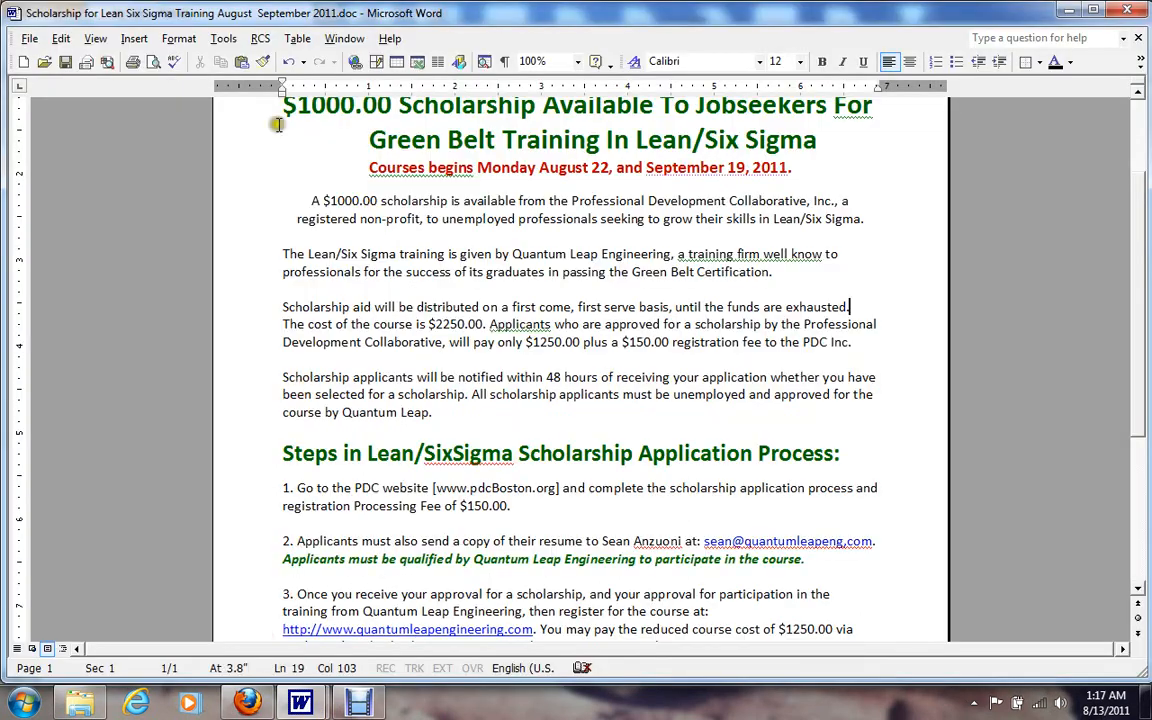
pyautogui.scroll(2, 280, 115)
pyautogui.moveTo(284, 107); pyautogui.dragTo(778, 187)
pyautogui.hotkey('ctrl', 'c')
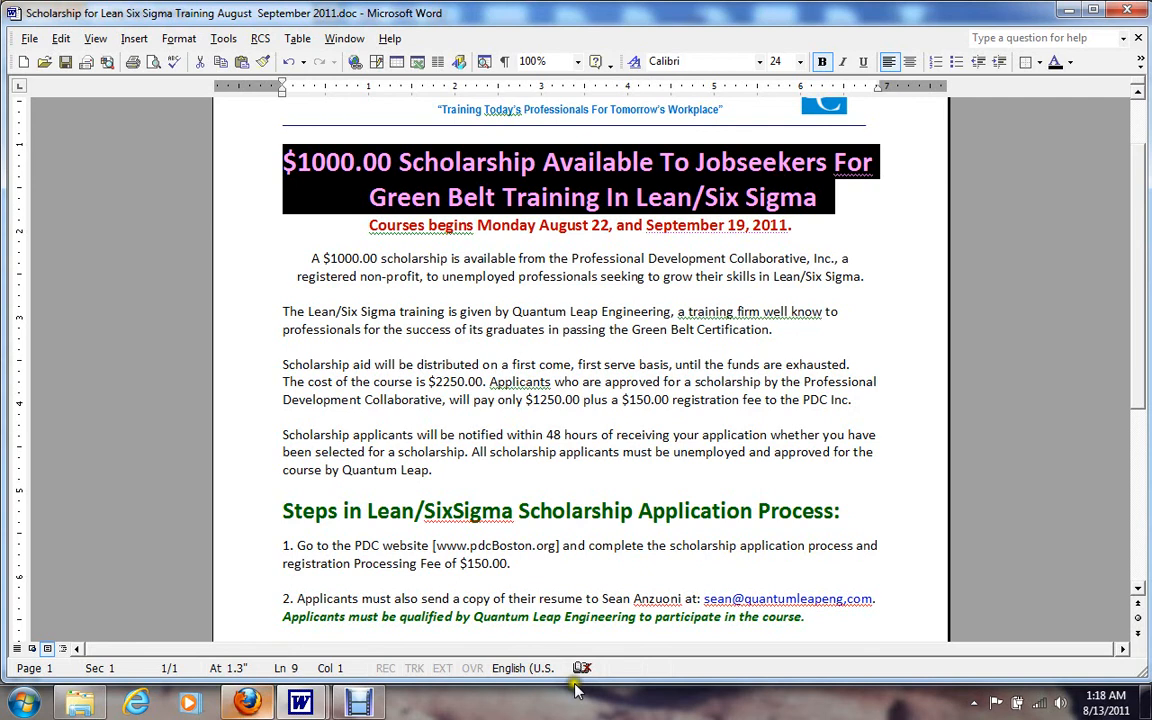
# Step: Replace the "Creating A Website" heading in the website editor with the copied scholarship title
pyautogui.click(247, 703)
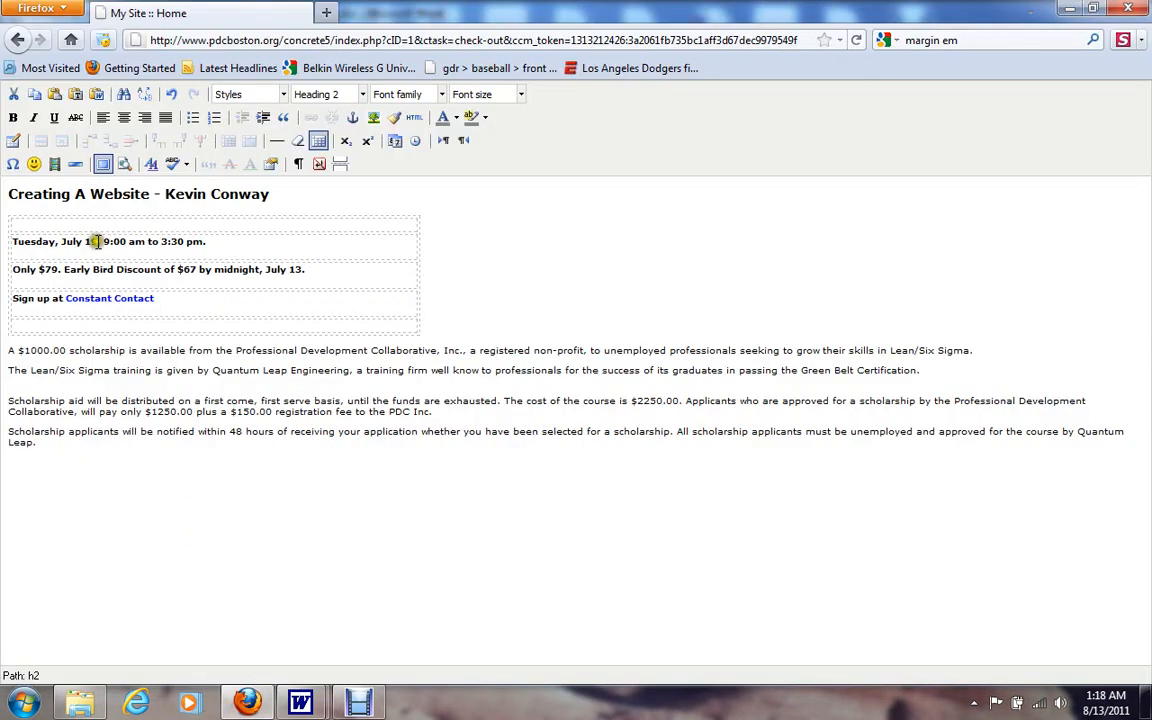
pyautogui.click(73, 195)
pyautogui.moveTo(73, 195); pyautogui.dragTo(266, 193)
pyautogui.press('Delete')
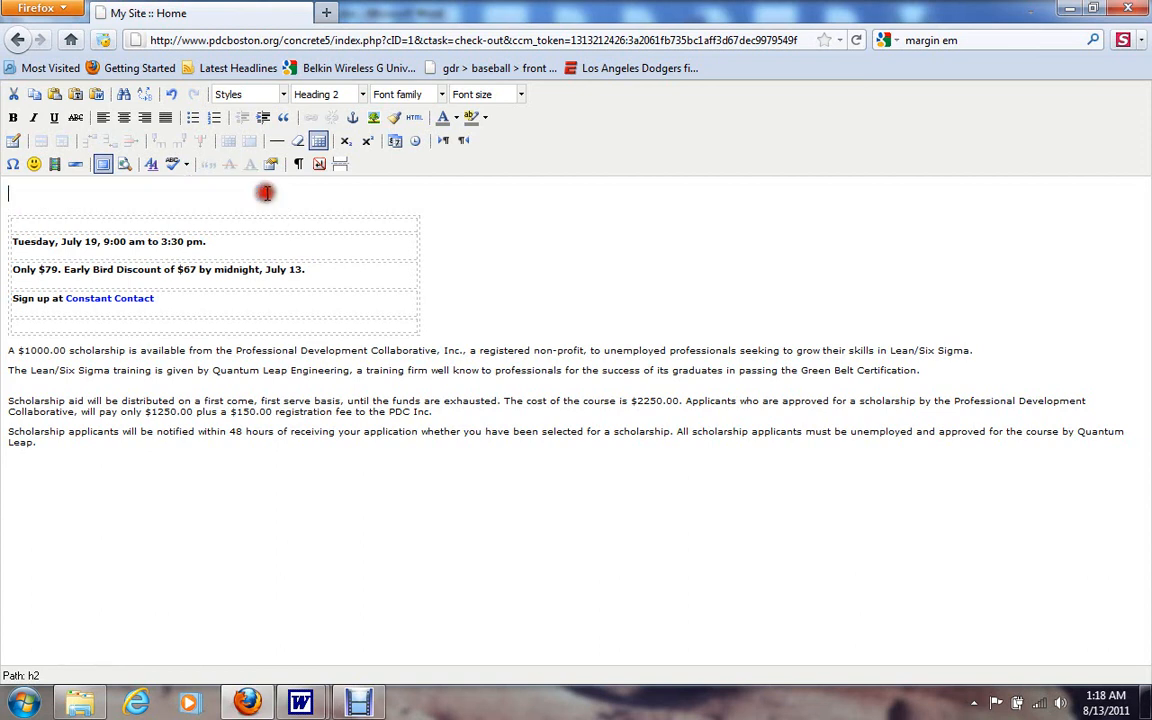
pyautogui.hotkey('ctrl', 'v')
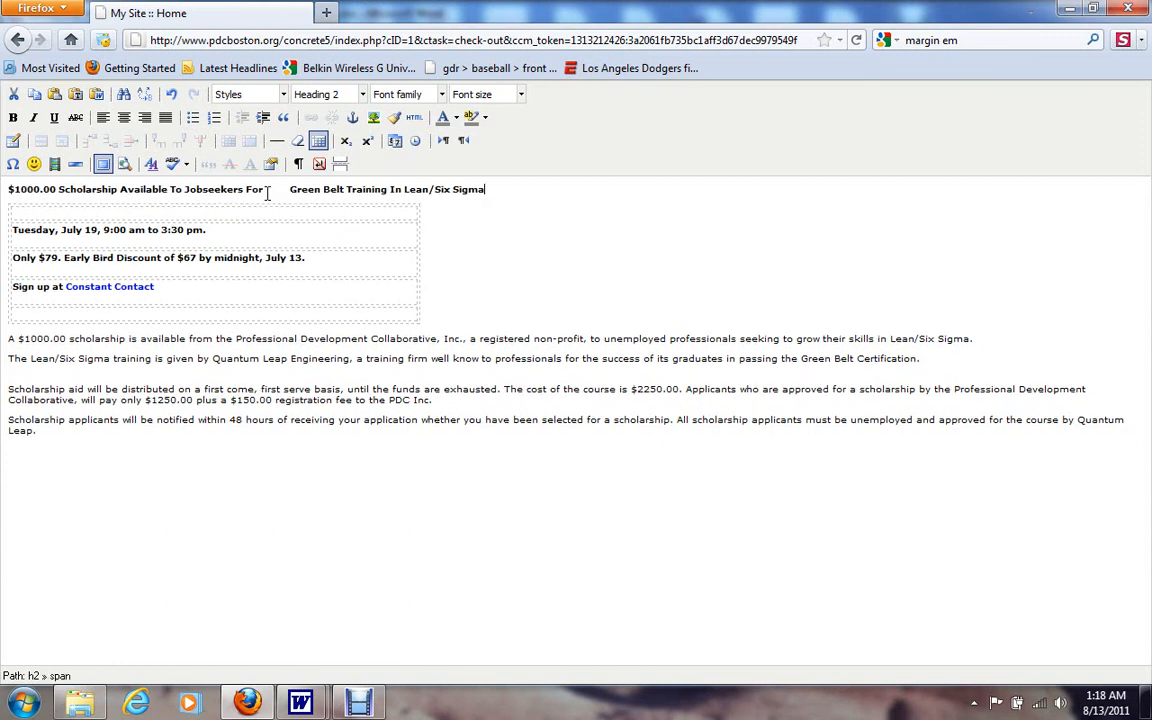
# Step: Apply the Heading 2 format to the "$1000.00 Scholarship Available To Jobseekers For Green Belt Training In Lean/Six Sigma" title
pyautogui.click(348, 189)
pyautogui.click(373, 118)
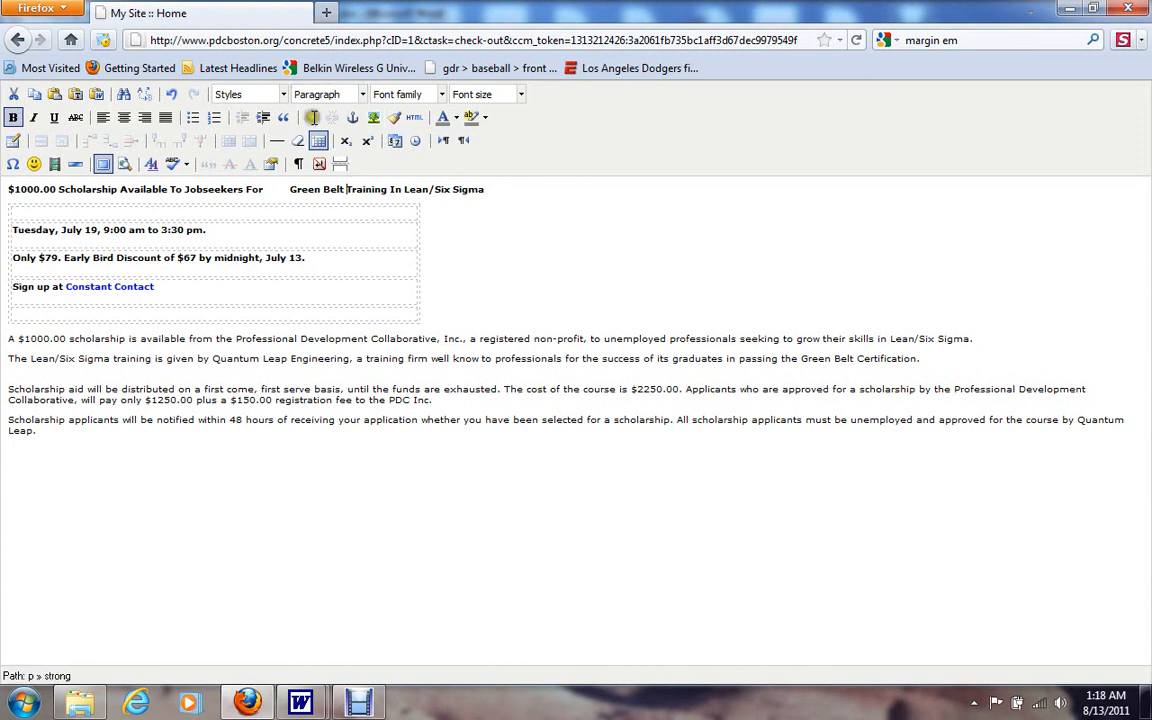
pyautogui.click(293, 191)
pyautogui.click(293, 191)
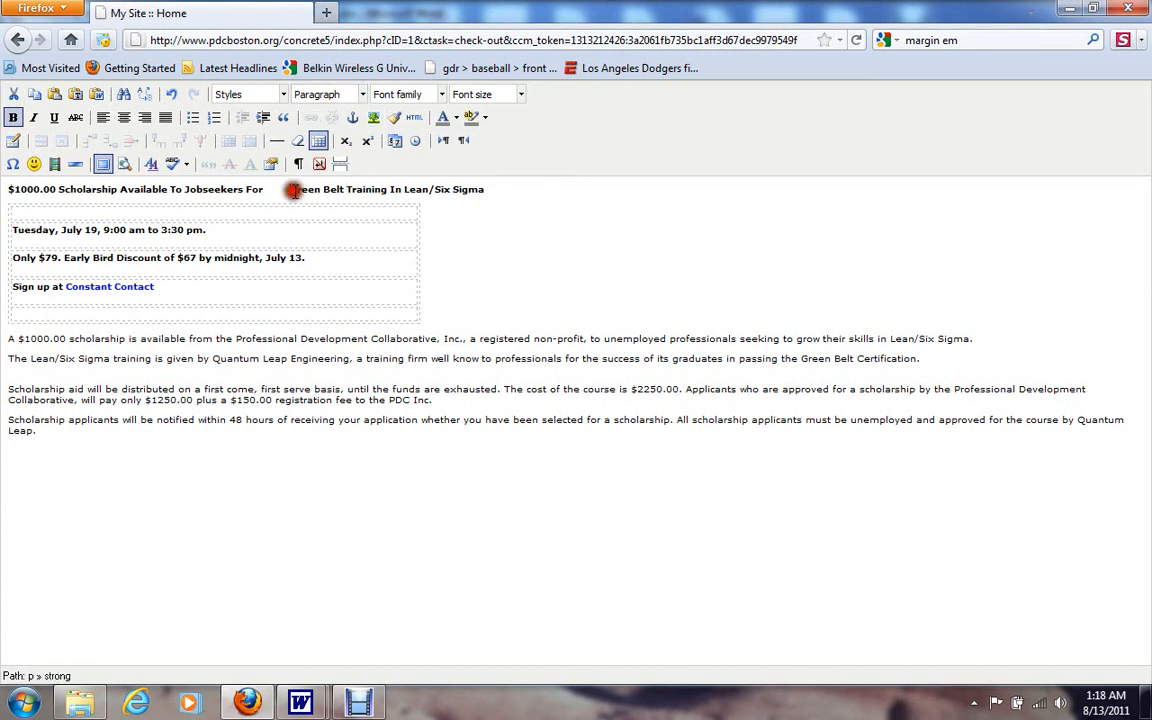
pyautogui.keyDown('shift'); pyautogui.click(24, 192); pyautogui.keyUp('shift')
pyautogui.moveTo(24, 192); pyautogui.dragTo(450, 207)
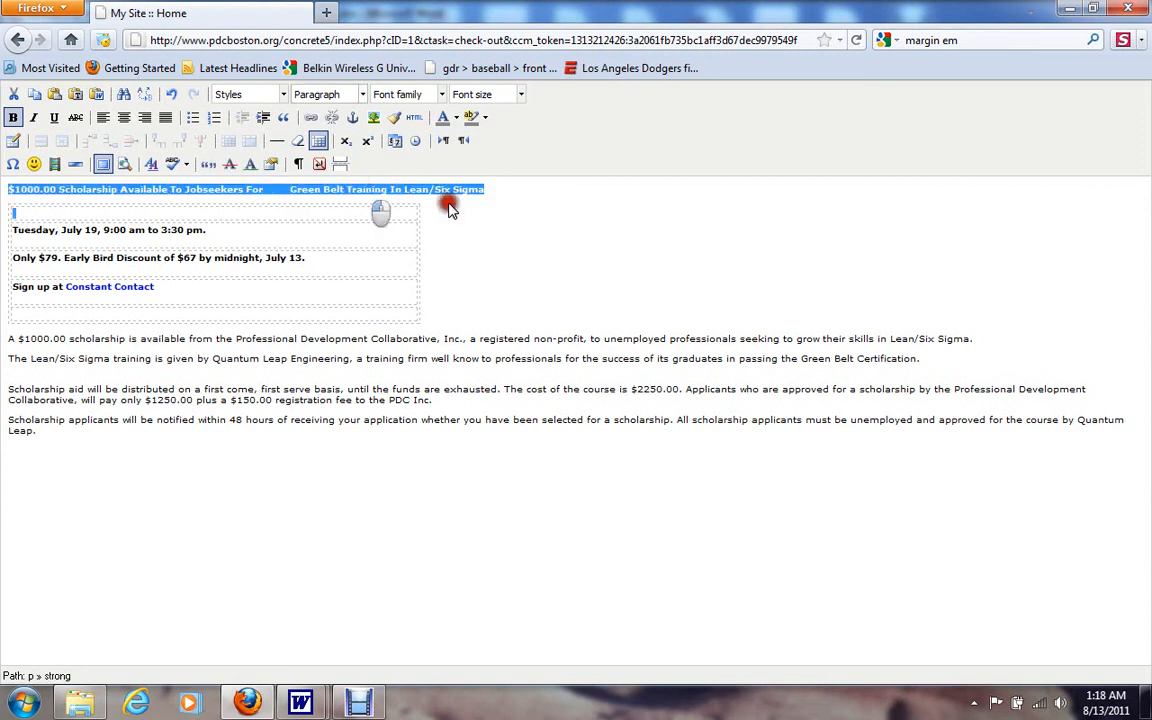
pyautogui.click(358, 96)
pyautogui.click(372, 210)
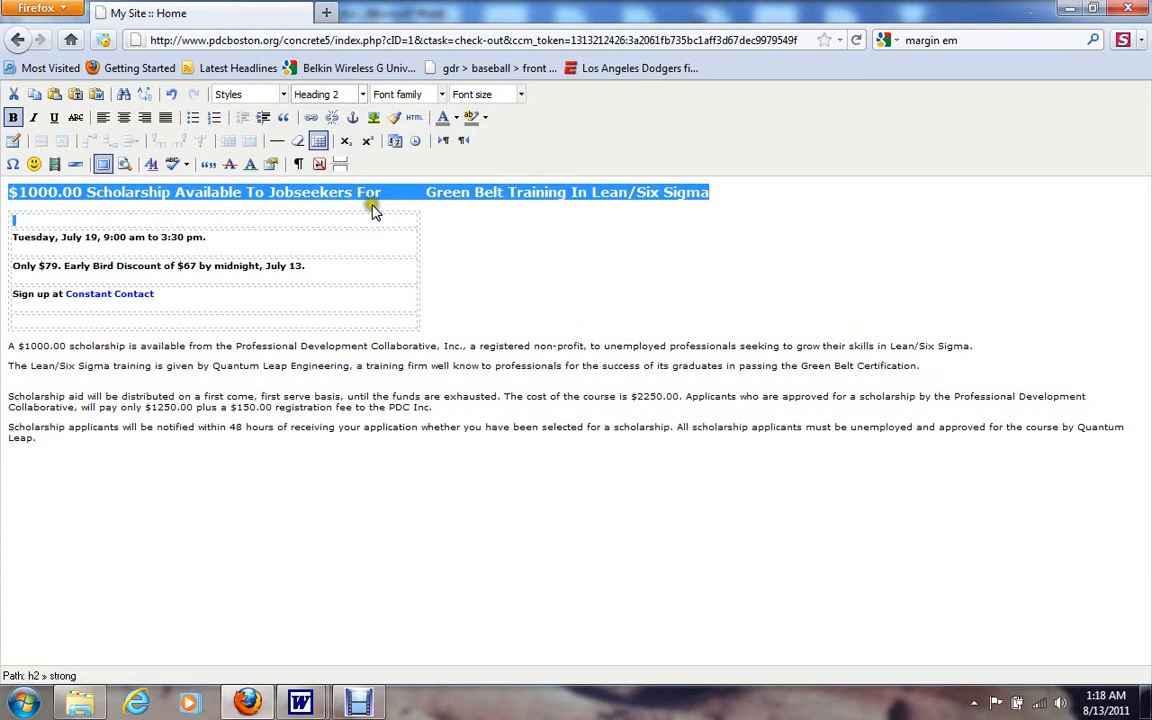
pyautogui.click(371, 210)
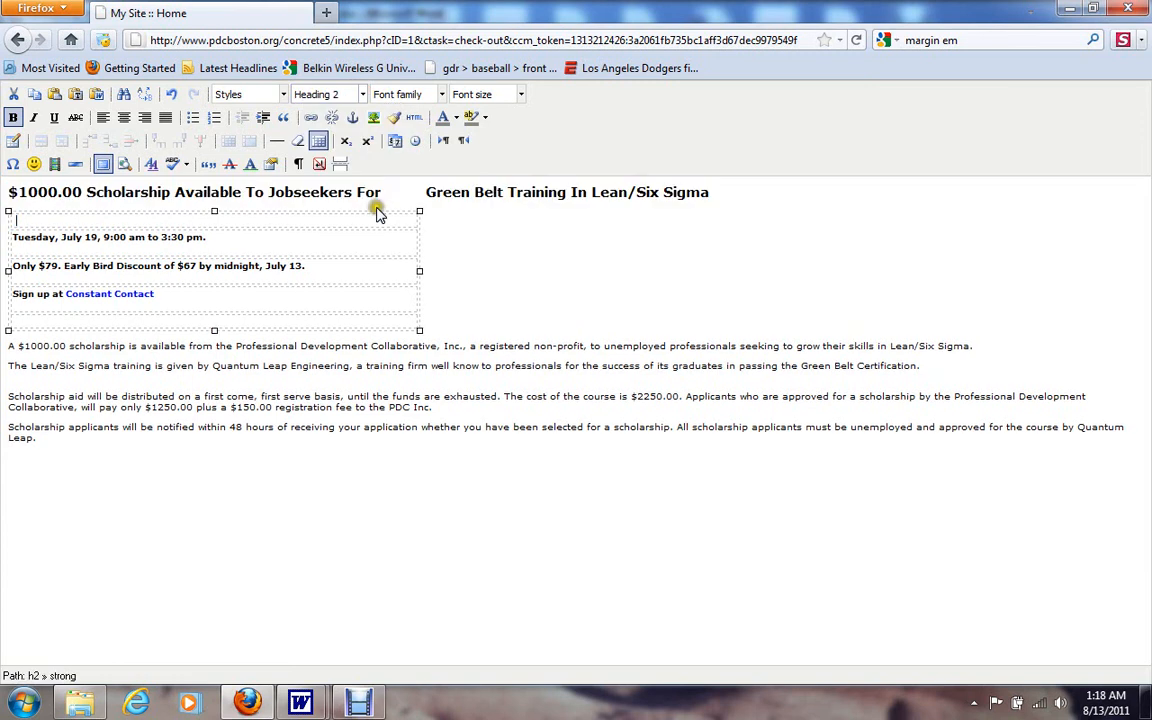
pyautogui.click(433, 222)
# Step: Compare the pasted title's spacing with the two-line scholarship title in the Word document, then return to the website editor
pyautogui.click(425, 191)
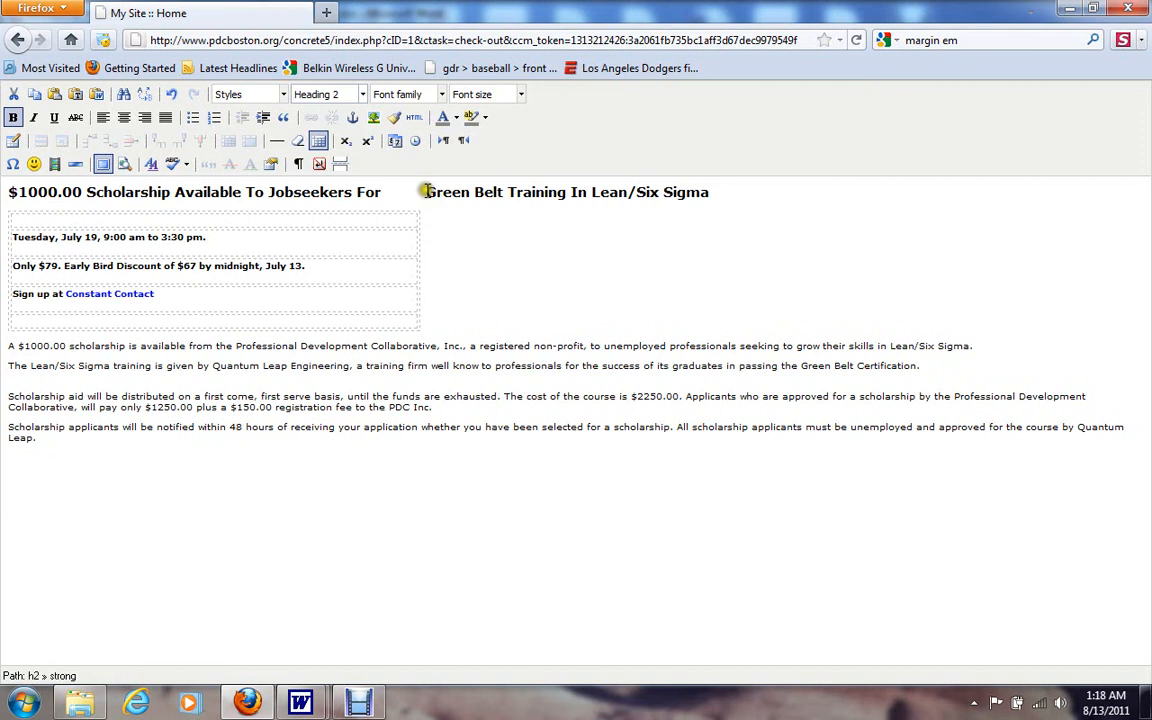
pyautogui.click(535, 621)
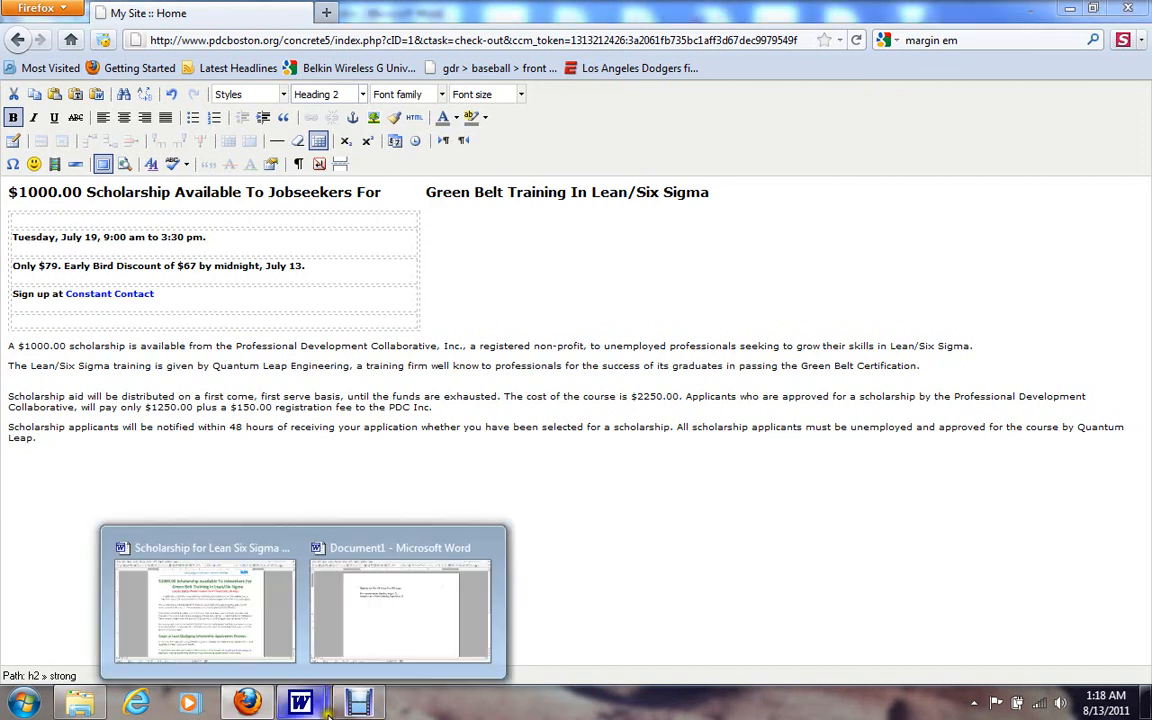
pyautogui.click(313, 710)
pyautogui.click(242, 650)
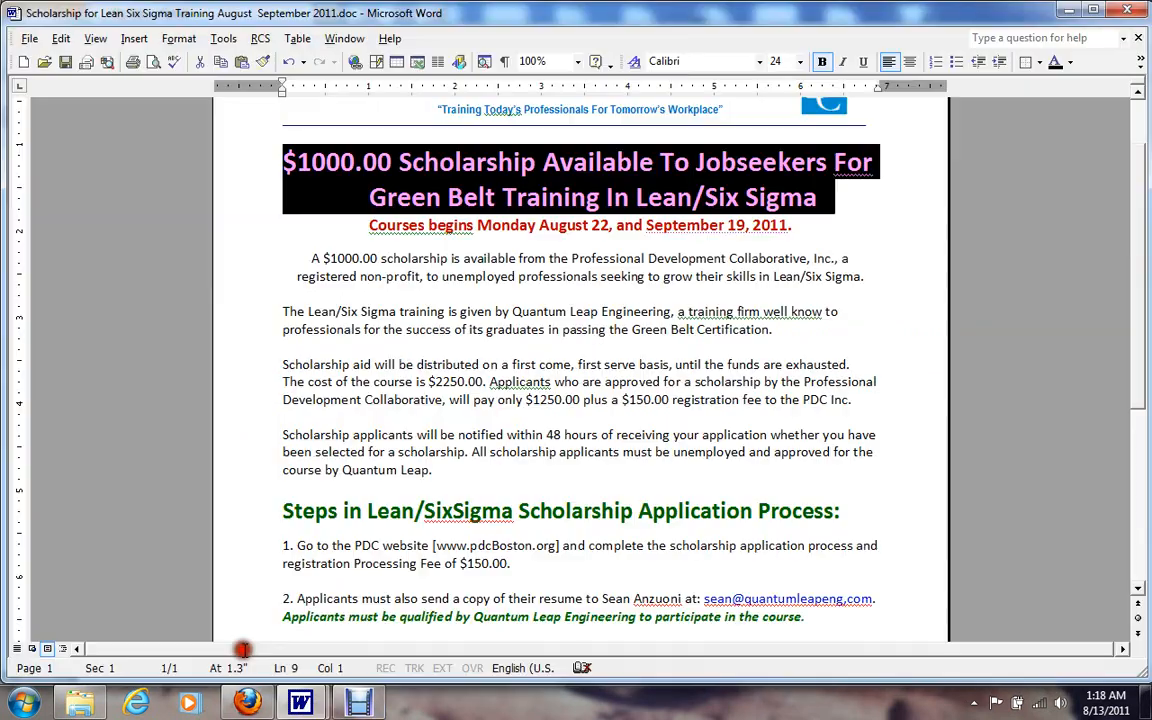
pyautogui.click(655, 207)
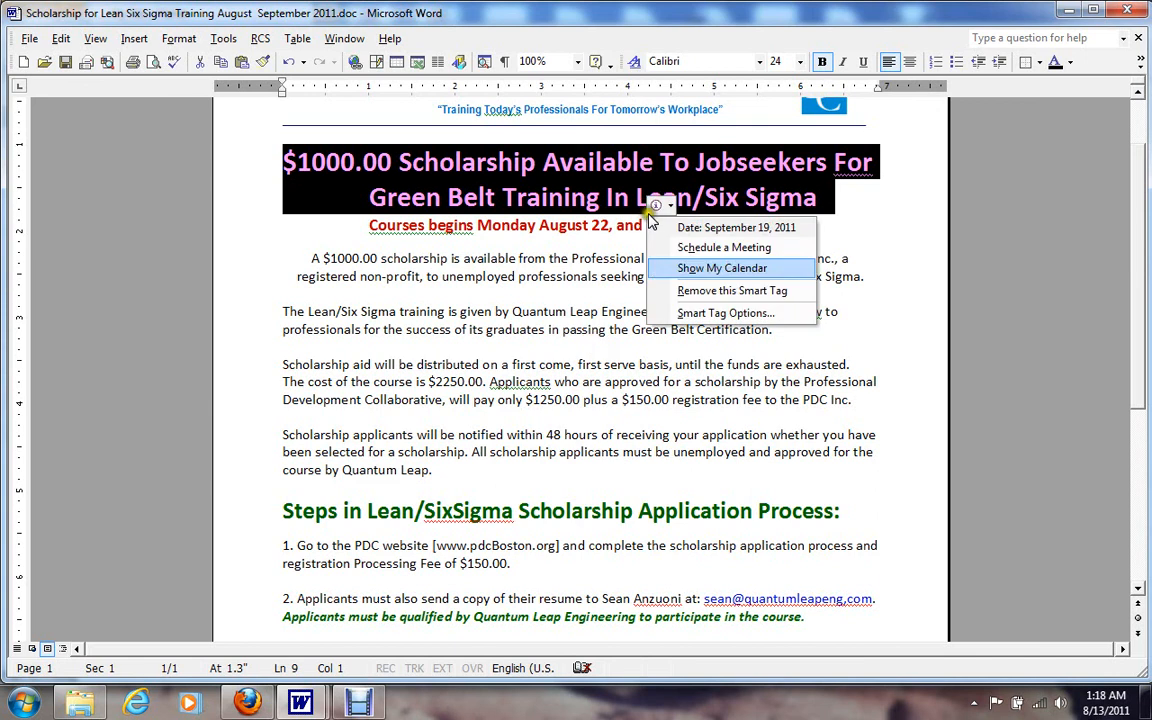
pyautogui.click(651, 370)
pyautogui.click(292, 706)
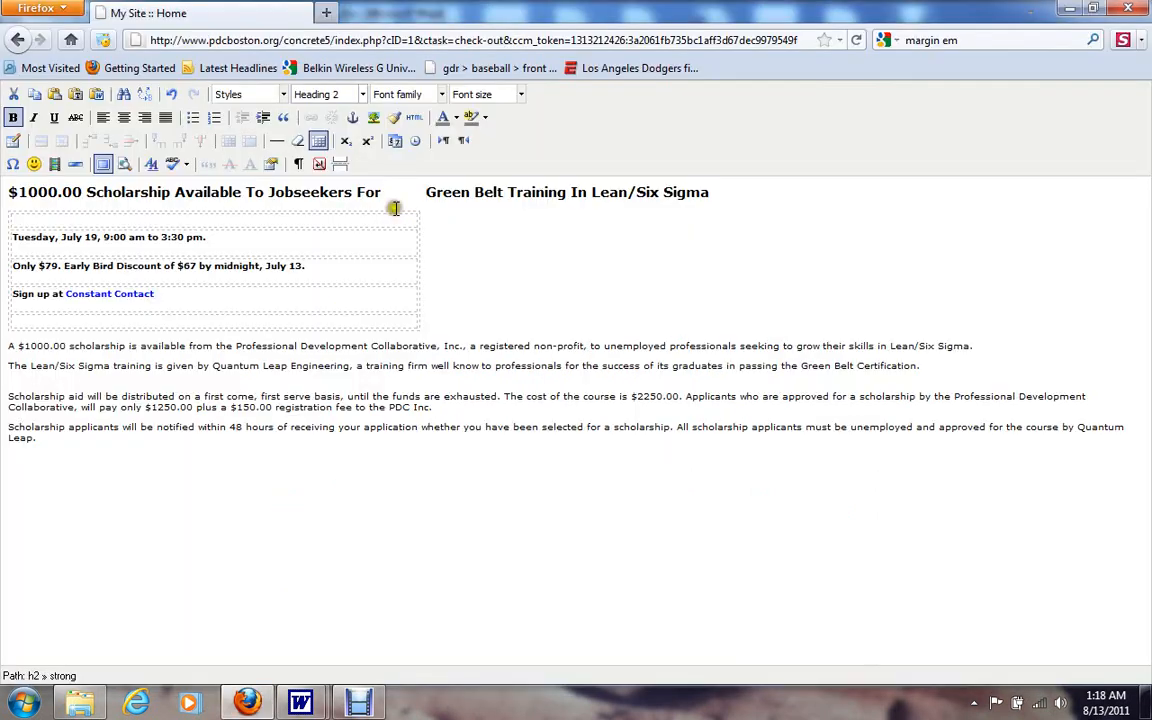
# Step: Remove the extra spaces between "For" and "Green Belt" in the title, leaving a single space
pyautogui.click(425, 194)
pyautogui.press('BackSpace')
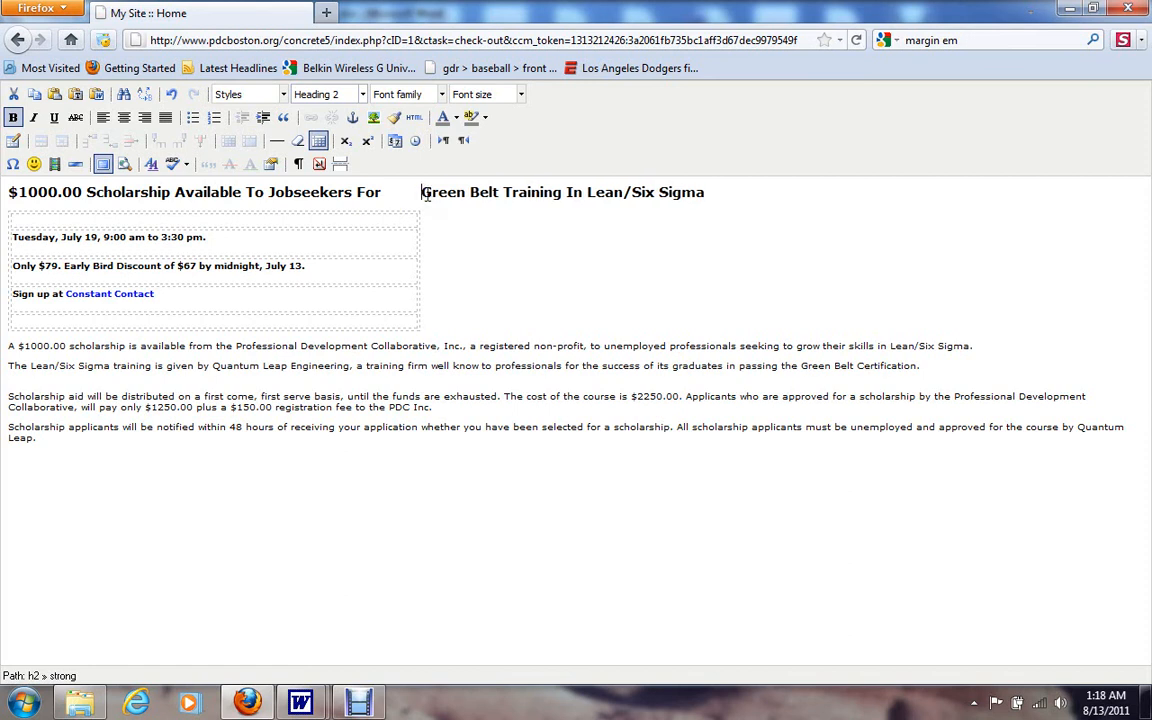
pyautogui.press('BackSpace')
pyautogui.press('BackSpace')
pyautogui.press('BackSpace')
pyautogui.press('BackSpace')
pyautogui.press('BackSpace')
pyautogui.press('BackSpace')
pyautogui.press('BackSpace')
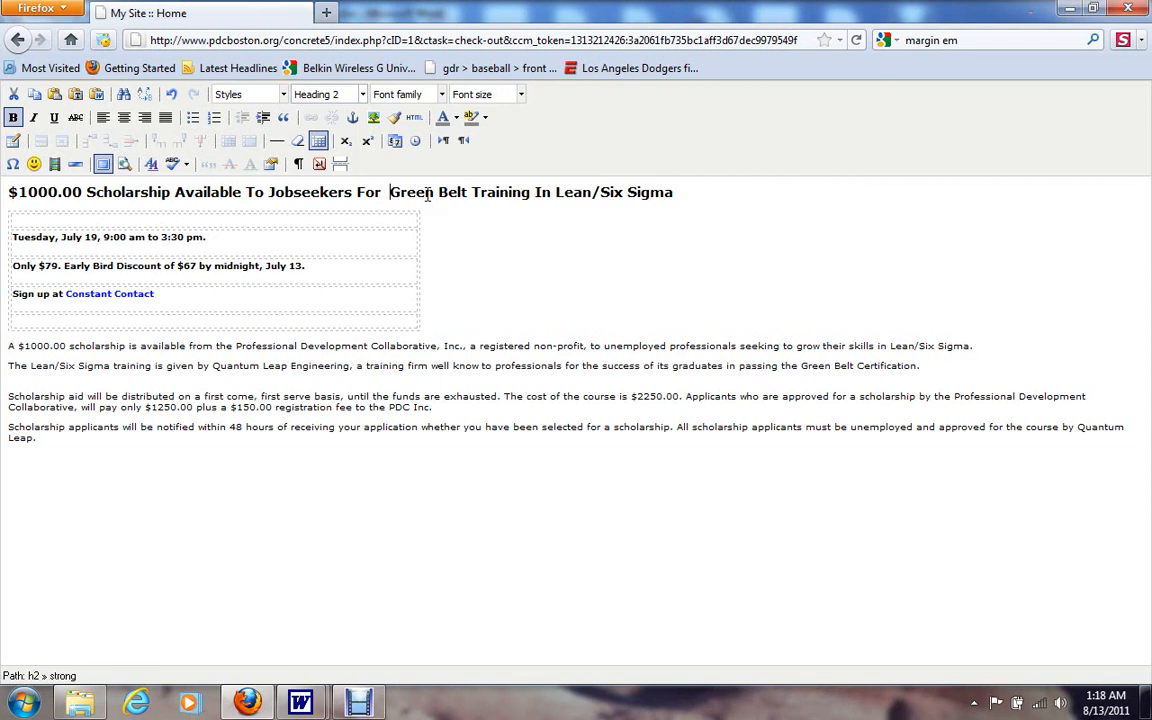
pyautogui.press('BackSpace')
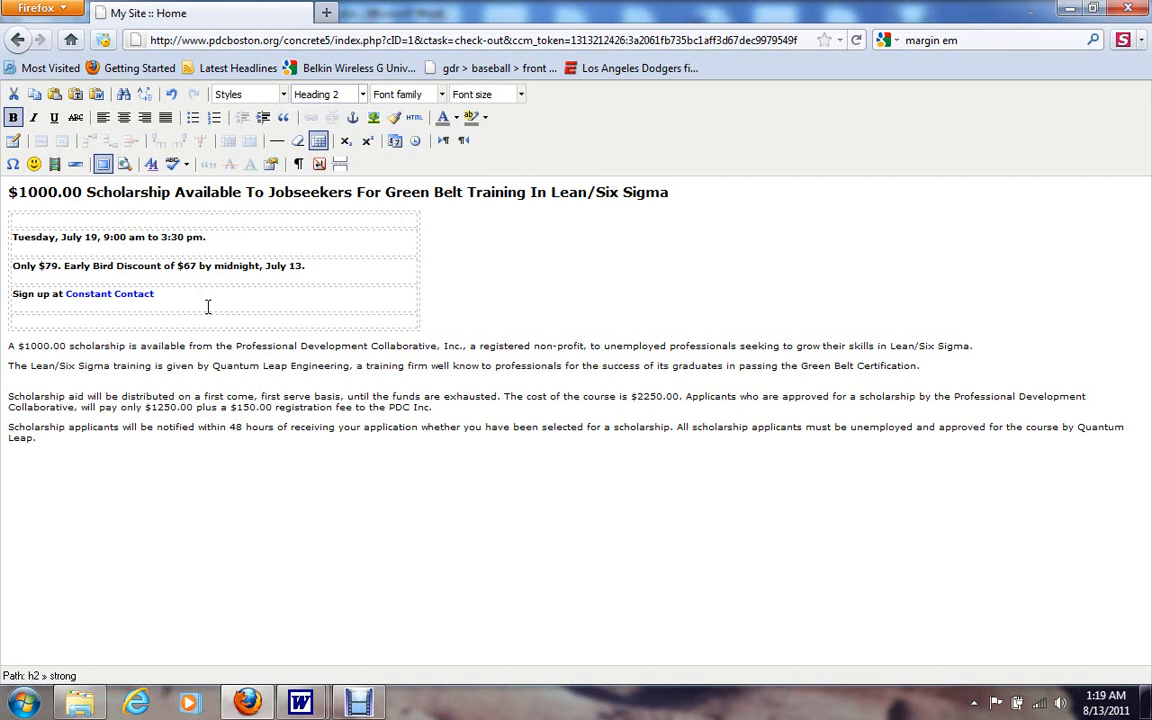
# Step: Check the course start dates below the title in the Word document, then return to the website editor
pyautogui.click(211, 265)
pyautogui.moveTo(287, 681)
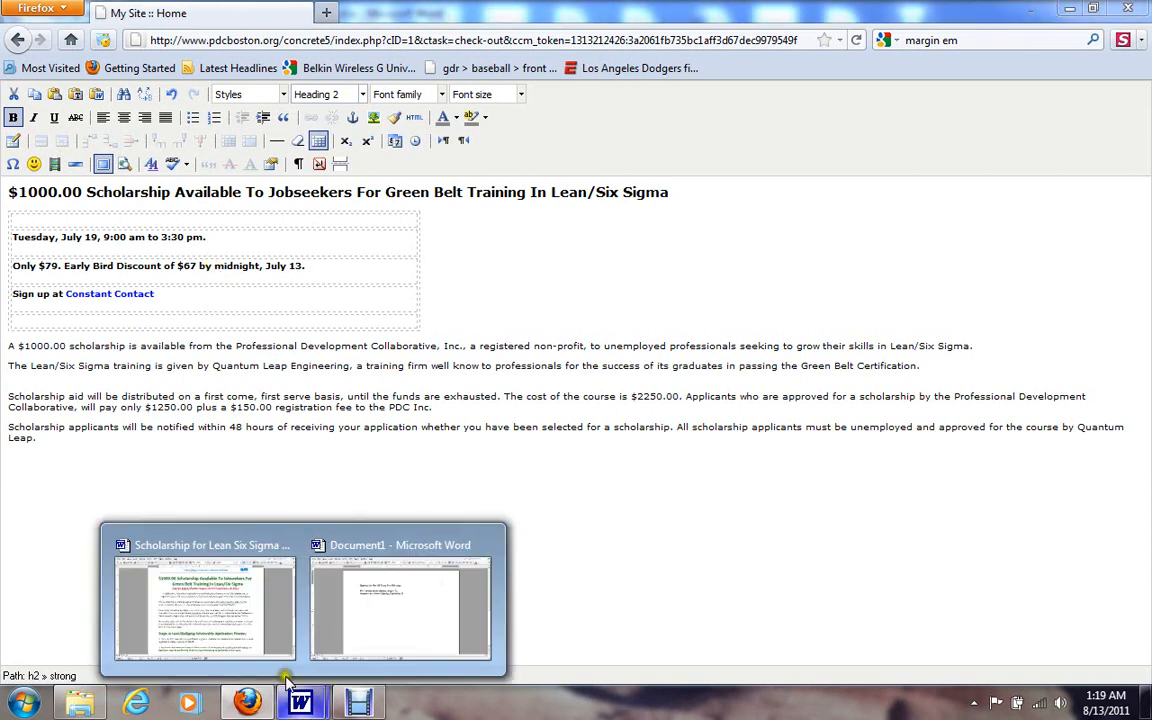
pyautogui.click(249, 648)
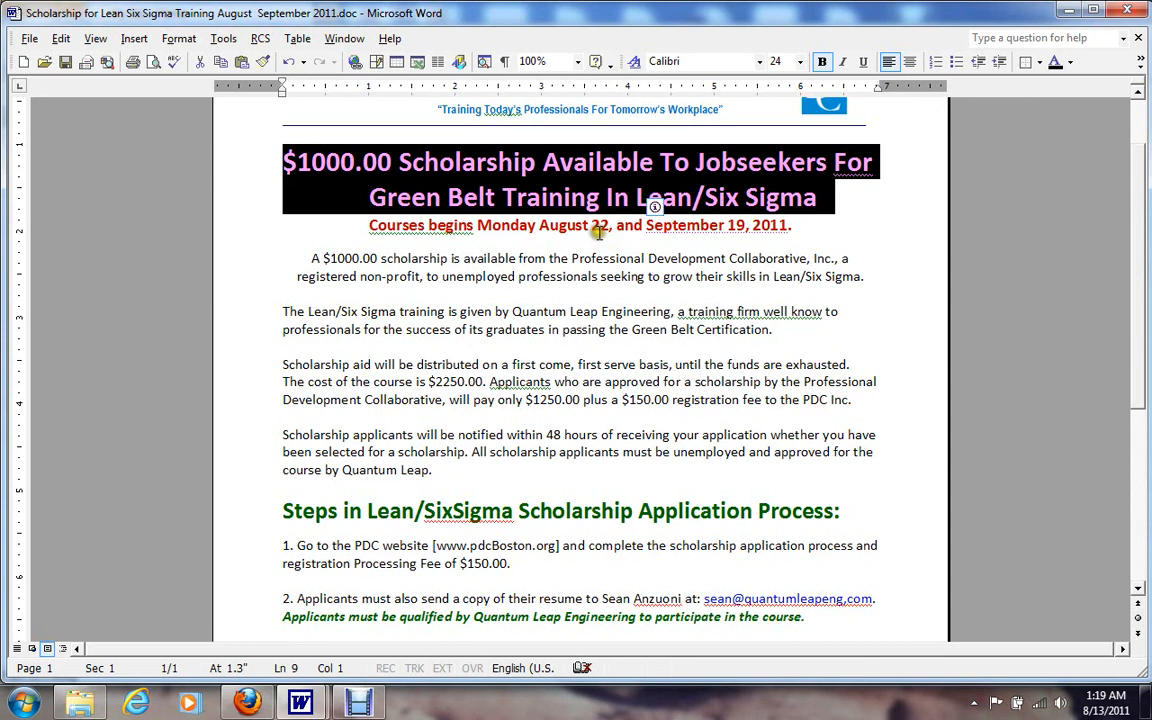
pyautogui.click(650, 228)
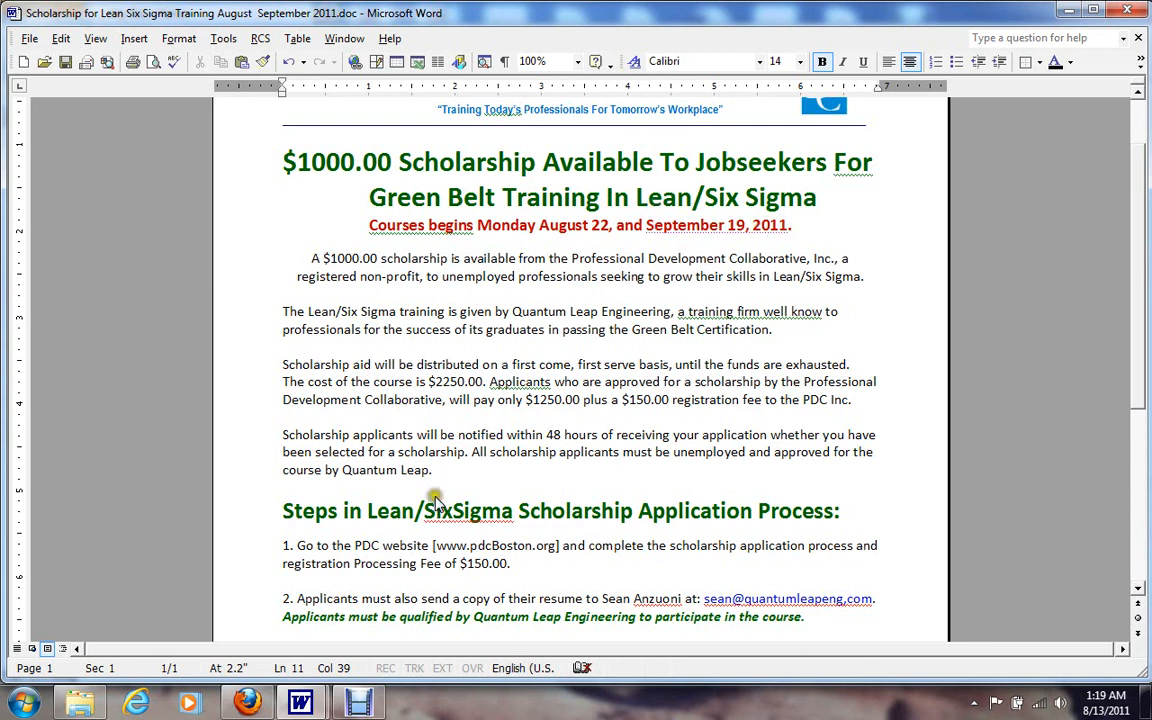
pyautogui.moveTo(290, 698)
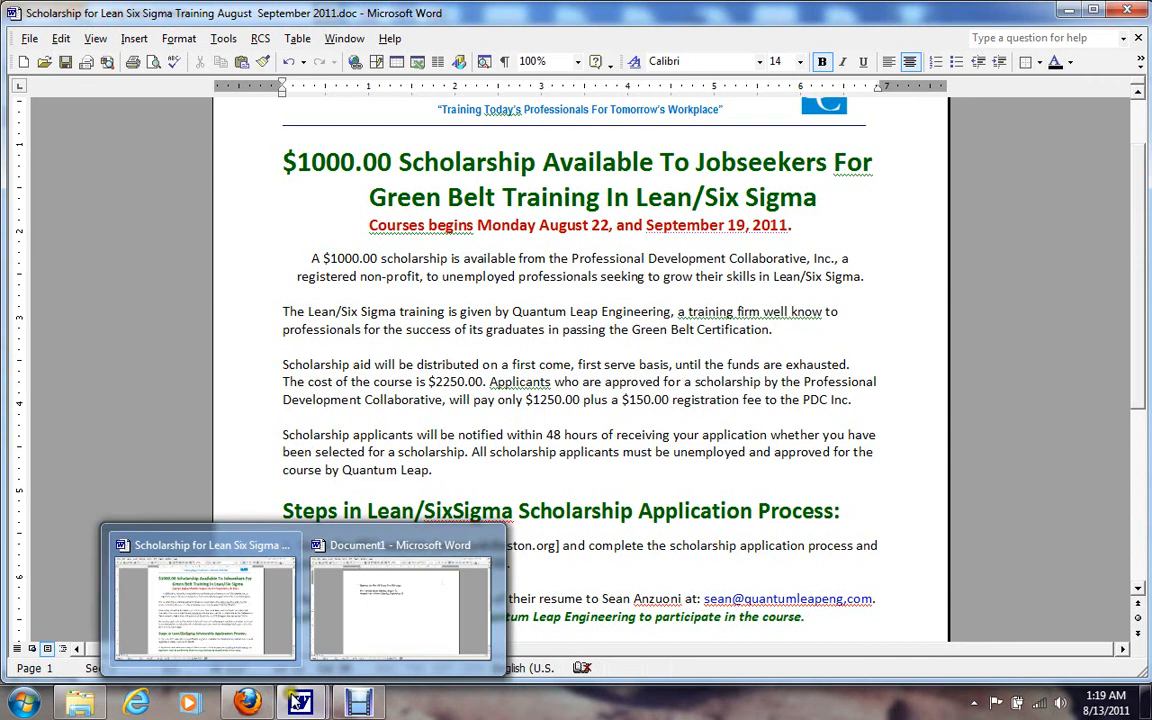
pyautogui.click(251, 602)
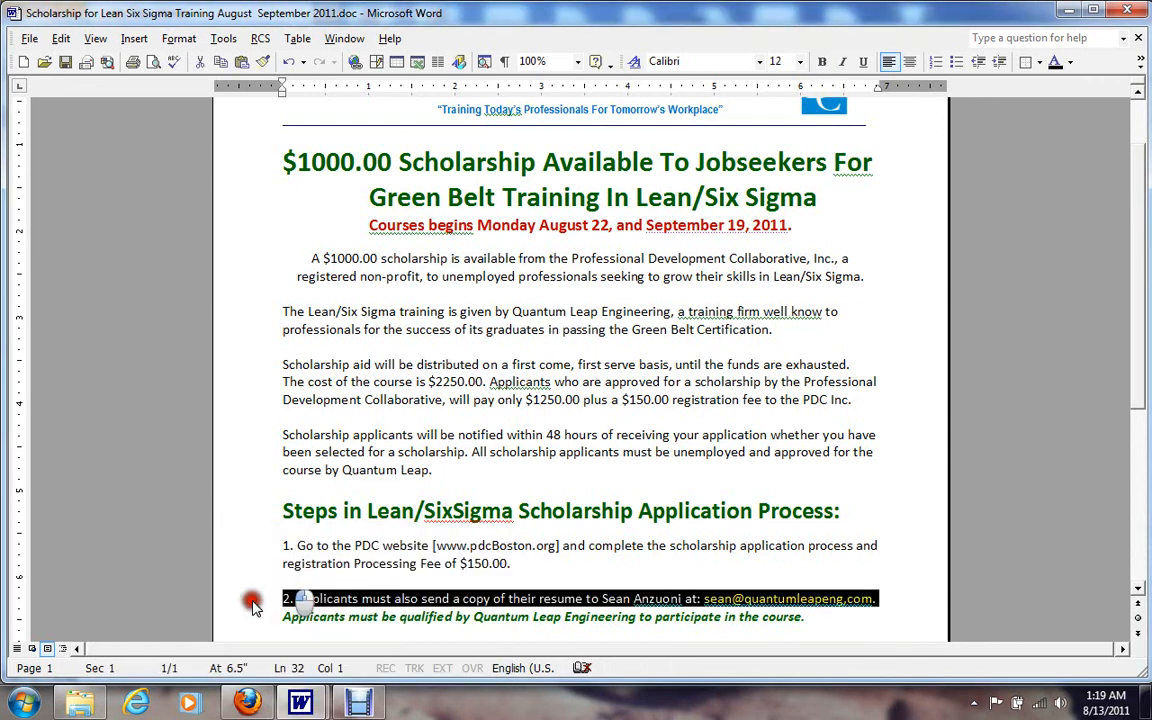
pyautogui.click(244, 702)
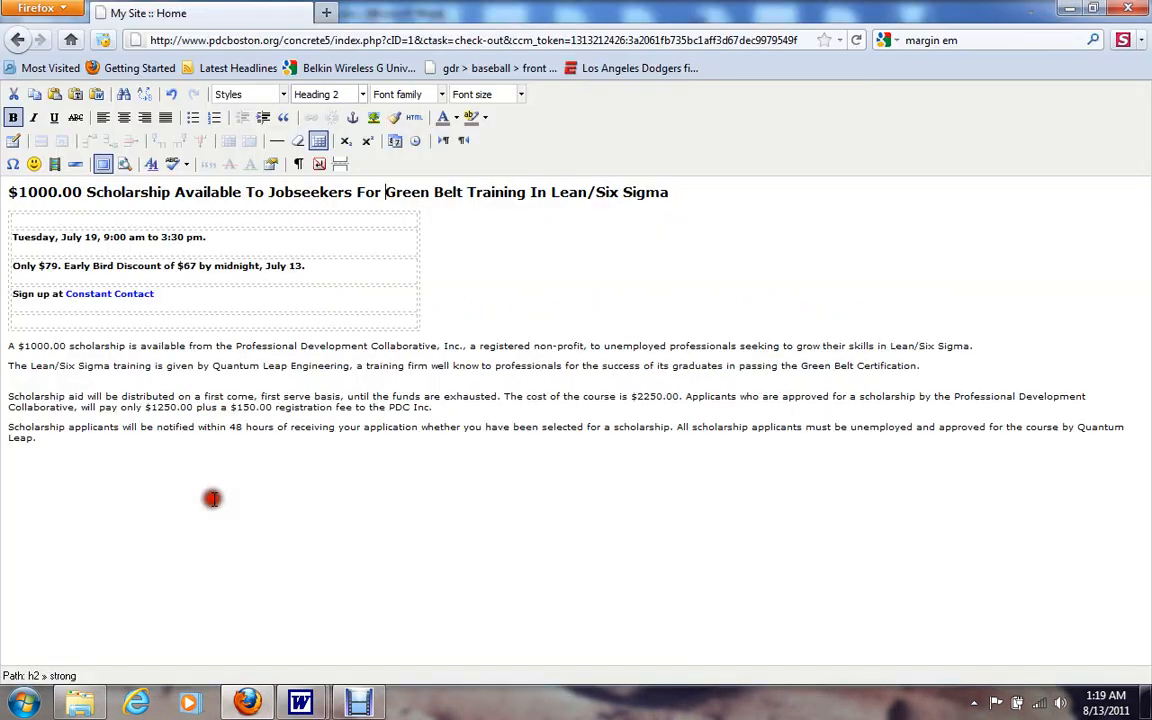
# Step: Replace the "Tuesday, July 19, 9:00 am to 3:30 pm." table line with "Register for one of these two offerings:"
pyautogui.click(209, 244)
pyautogui.moveTo(209, 244); pyautogui.dragTo(15, 232)
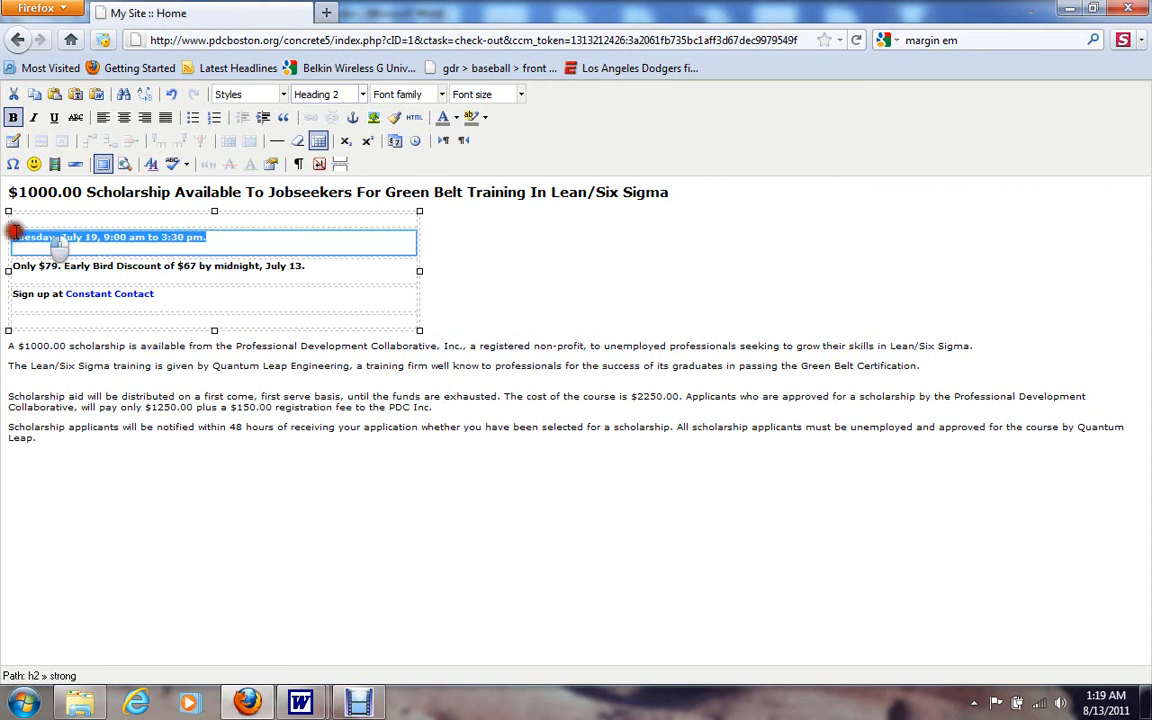
pyautogui.click(18, 238)
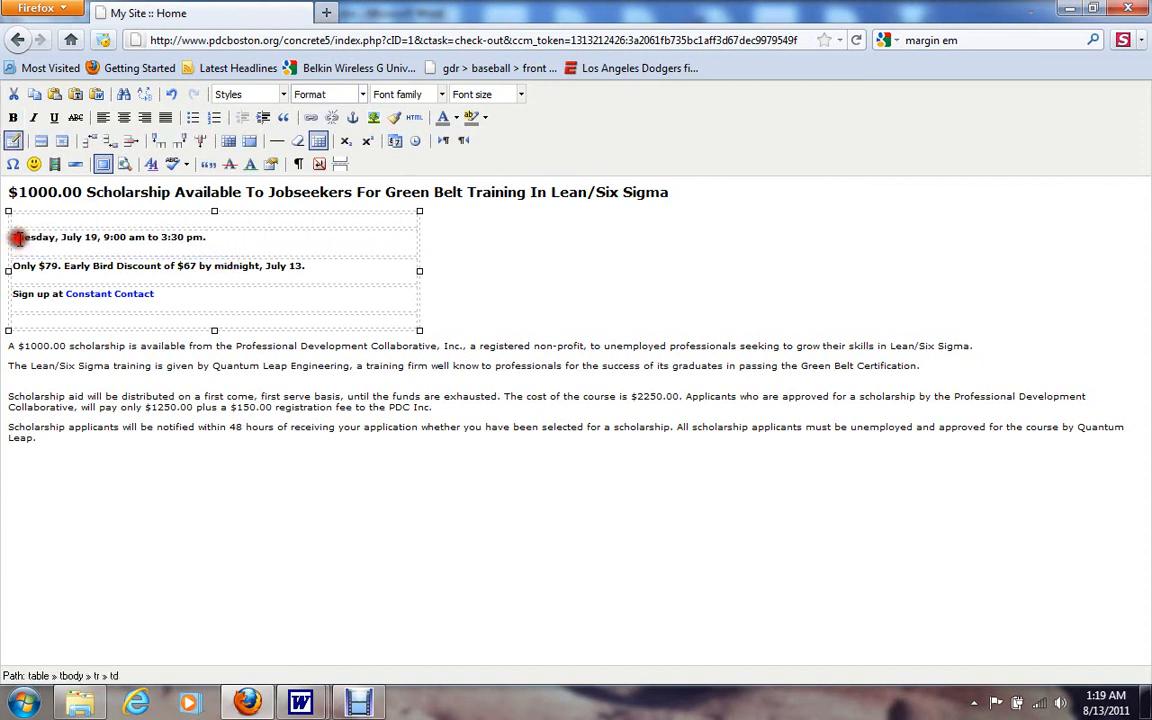
pyautogui.moveTo(18, 238); pyautogui.dragTo(204, 247)
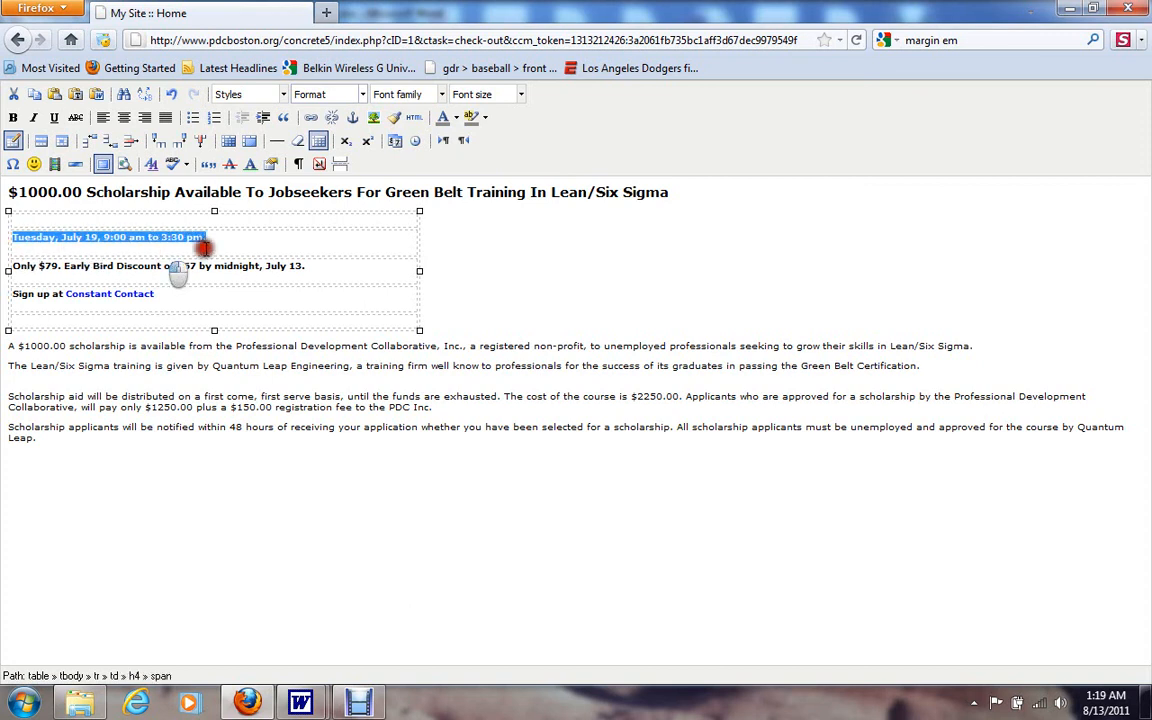
pyautogui.write('Registe')
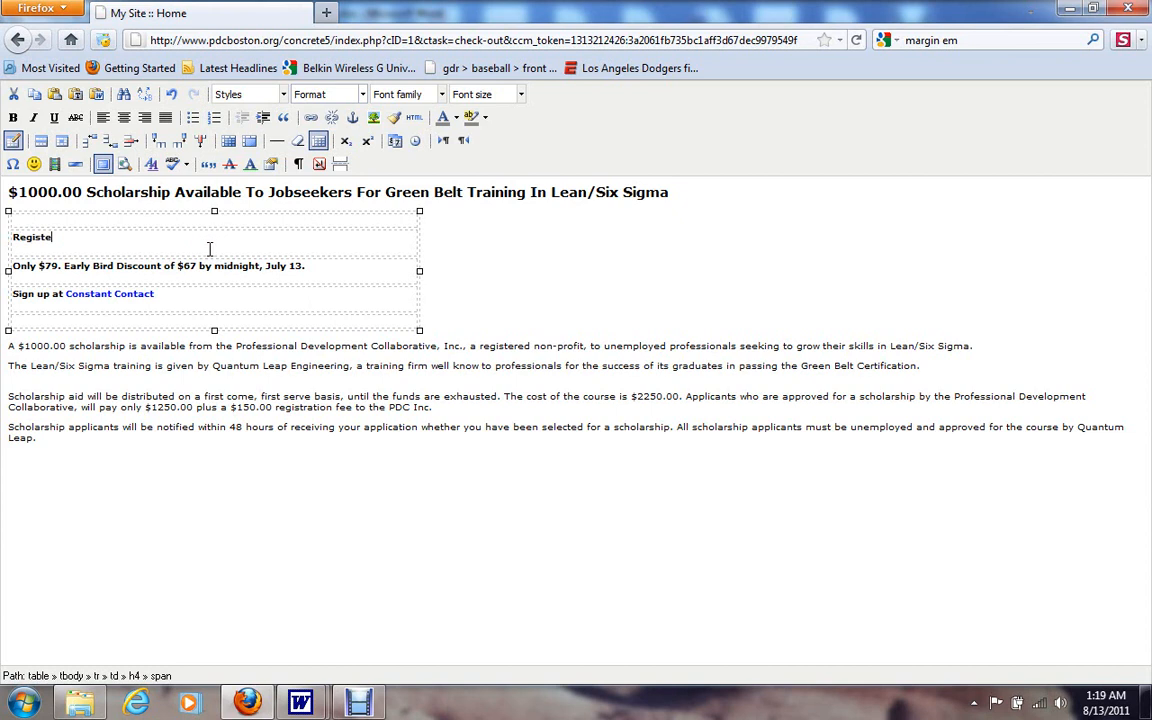
pyautogui.write('r For One Of the')
pyautogui.press('BackSpace')
pyautogui.press('BackSpace')
pyautogui.press('BackSpace')
pyautogui.write('The')
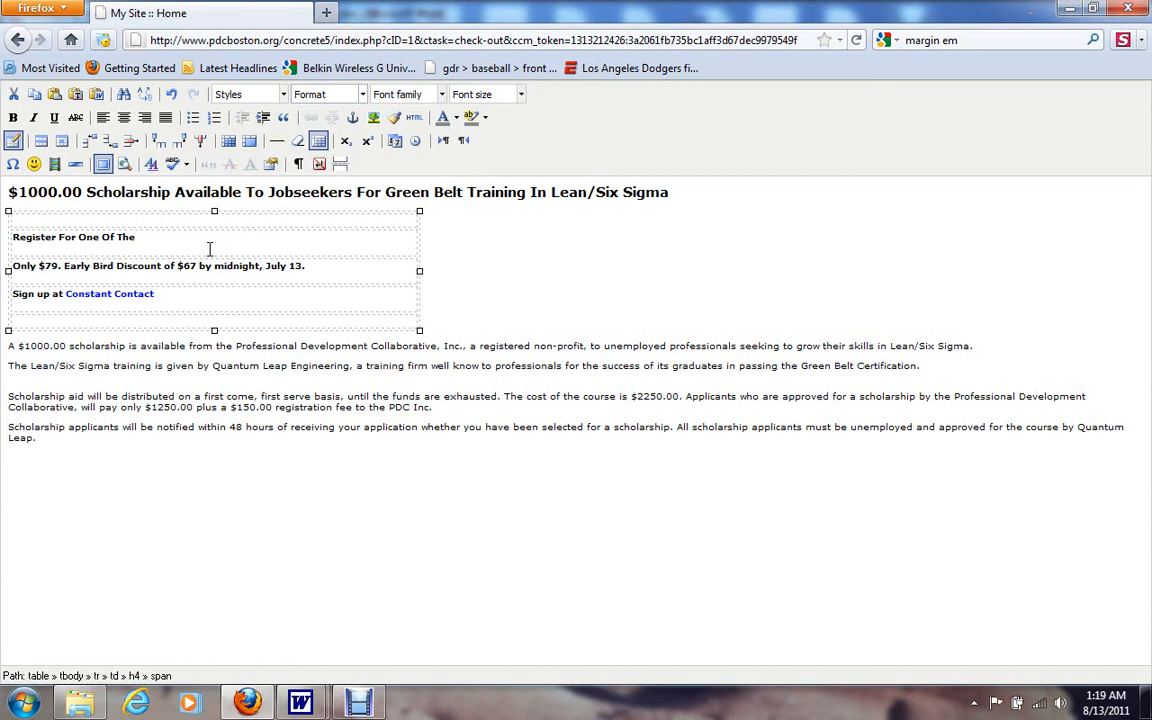
pyautogui.write(' GTw')
pyautogui.press('BackSpace')
pyautogui.press('BackSpace')
pyautogui.press('BackSpace')
pyautogui.press('BackSpace')
pyautogui.press('BackSpace')
pyautogui.press('BackSpace')
pyautogui.press('BackSpace')
pyautogui.press('BackSpace')
pyautogui.press('BackSpace')
pyautogui.press('BackSpace')
pyautogui.press('BackSpace')
pyautogui.press('BackSpace')
pyautogui.press('BackSpace')
pyautogui.press('BackSpace')
pyautogui.press('BackSpace')
pyautogui.press('BackSpace')
pyautogui.press('BackSpace')
pyautogui.press('BackSpace')
pyautogui.write('for one of these two offering')
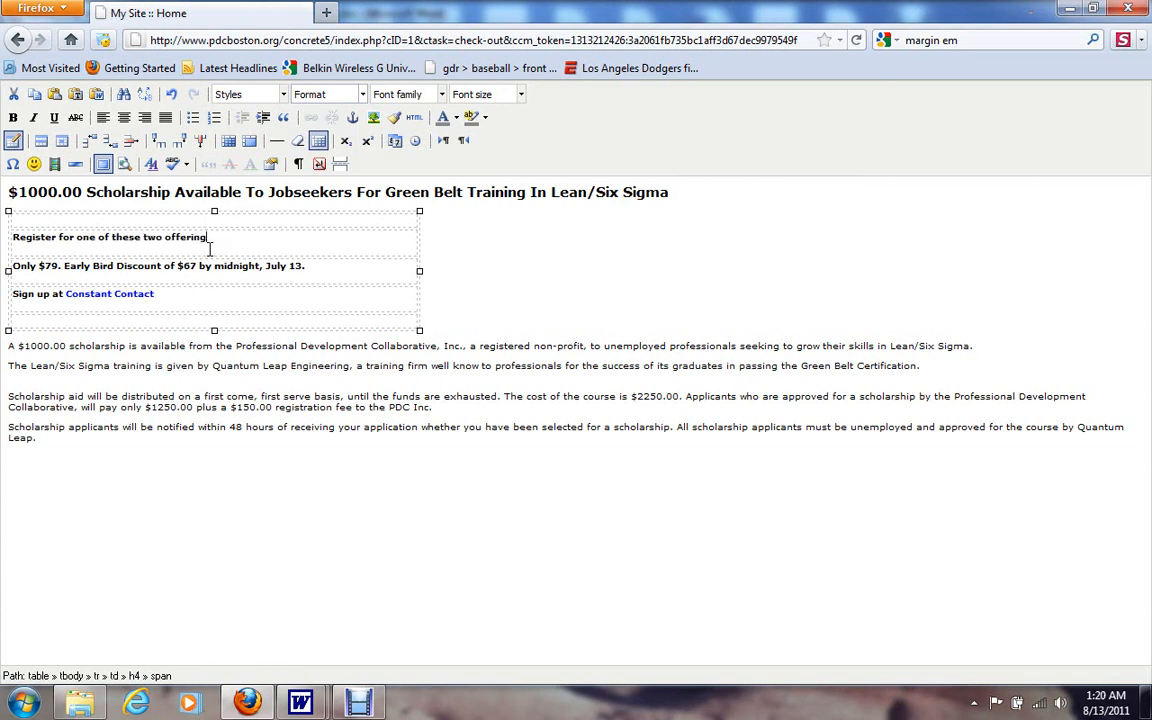
pyautogui.write('s:')
# Step: Replace the "Only $79. Early Bird Discount" table line with "First Five-Day Course Starts Monday, August 22."
pyautogui.click(90, 268)
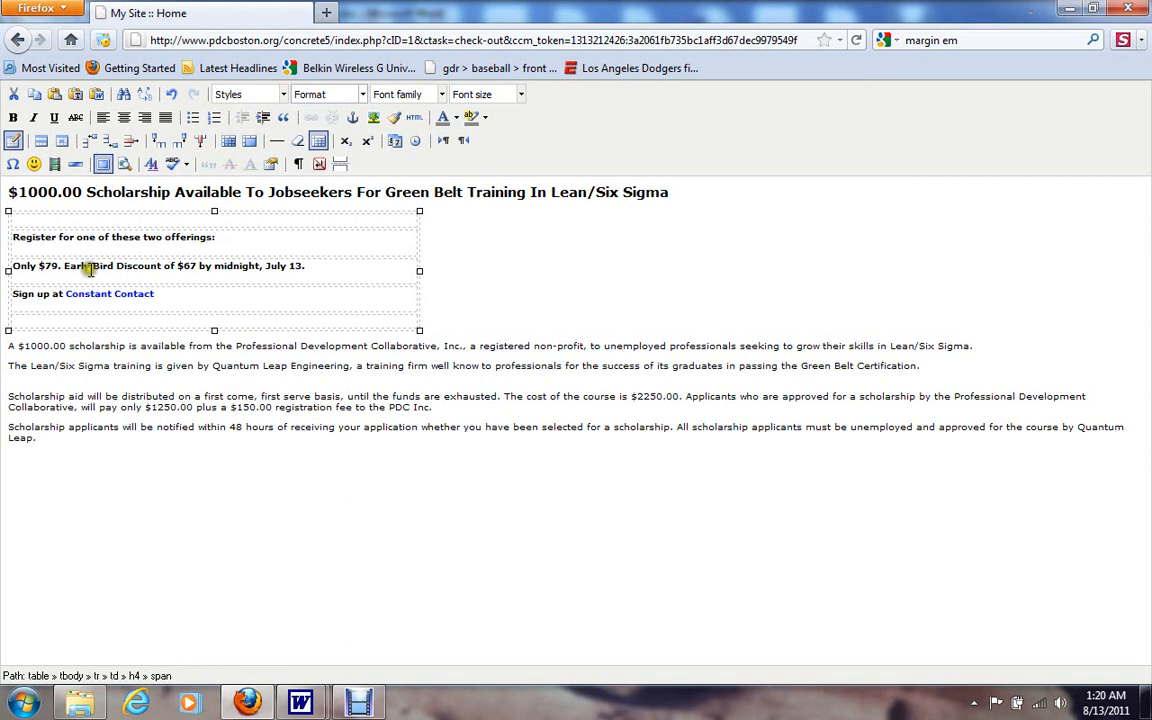
pyautogui.keyDown('shift'); pyautogui.click(15, 268); pyautogui.keyUp('shift')
pyautogui.moveTo(12, 267); pyautogui.dragTo(296, 268)
pyautogui.write('F')
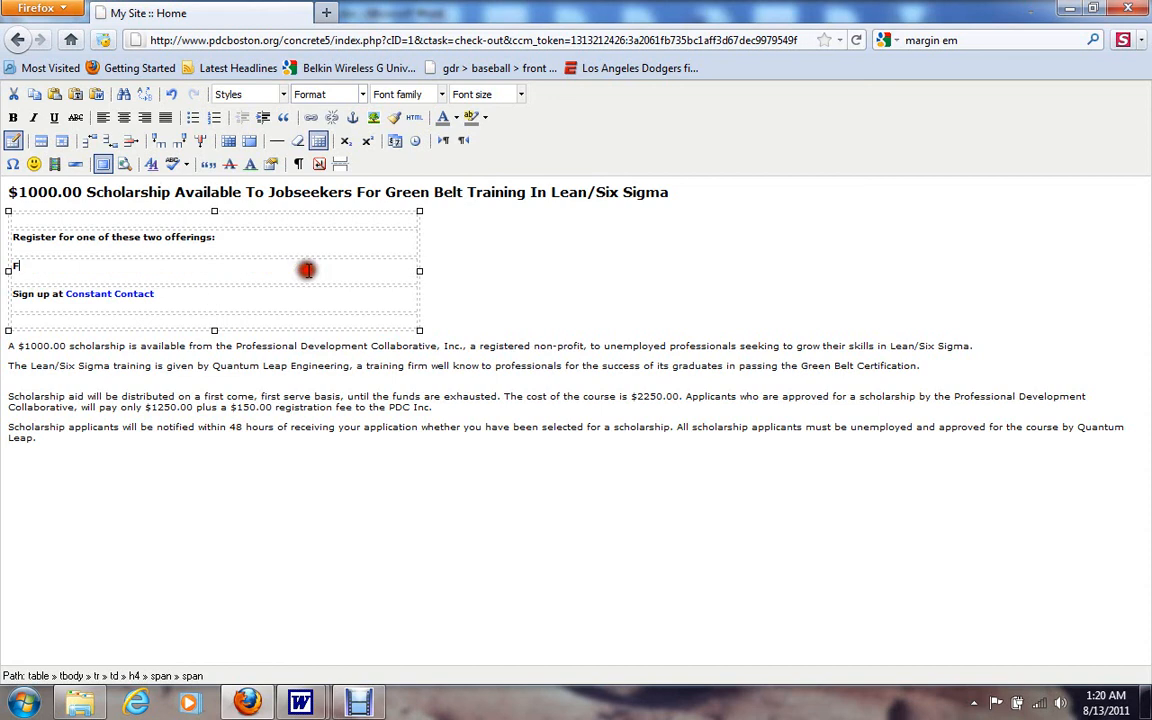
pyautogui.write('irst Five-Day Course Starts')
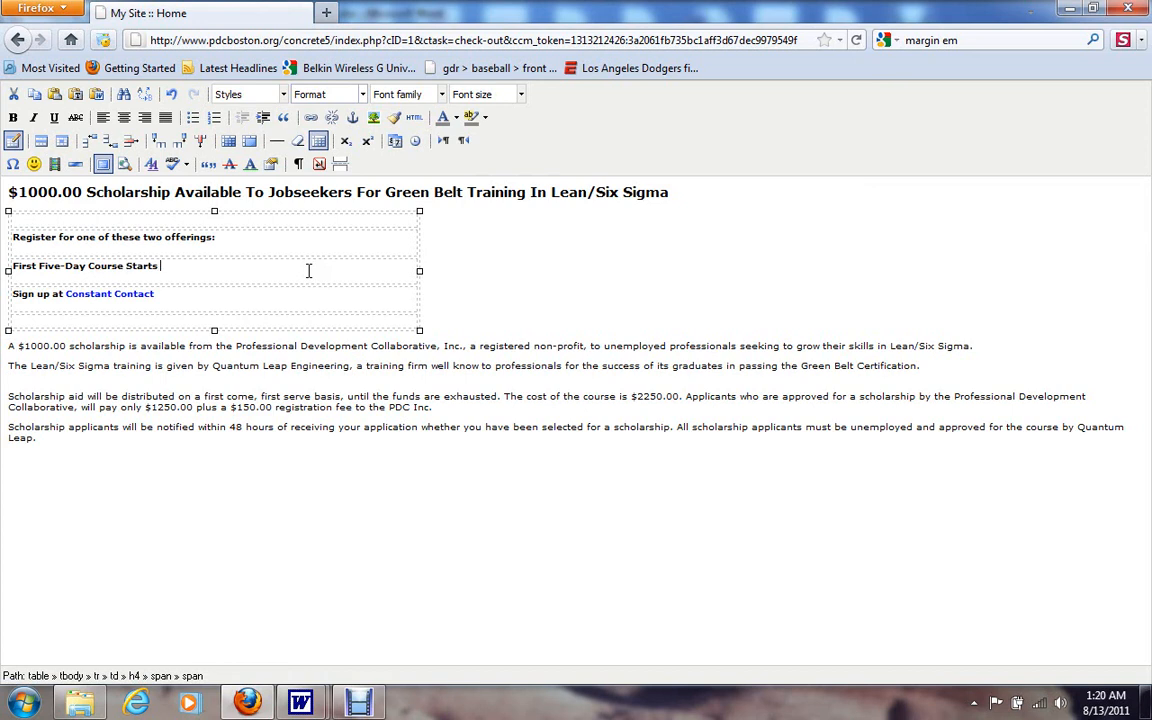
pyautogui.write(' Monday, August 22.')
pyautogui.tripleClick(175, 293)
pyautogui.click(133, 295)
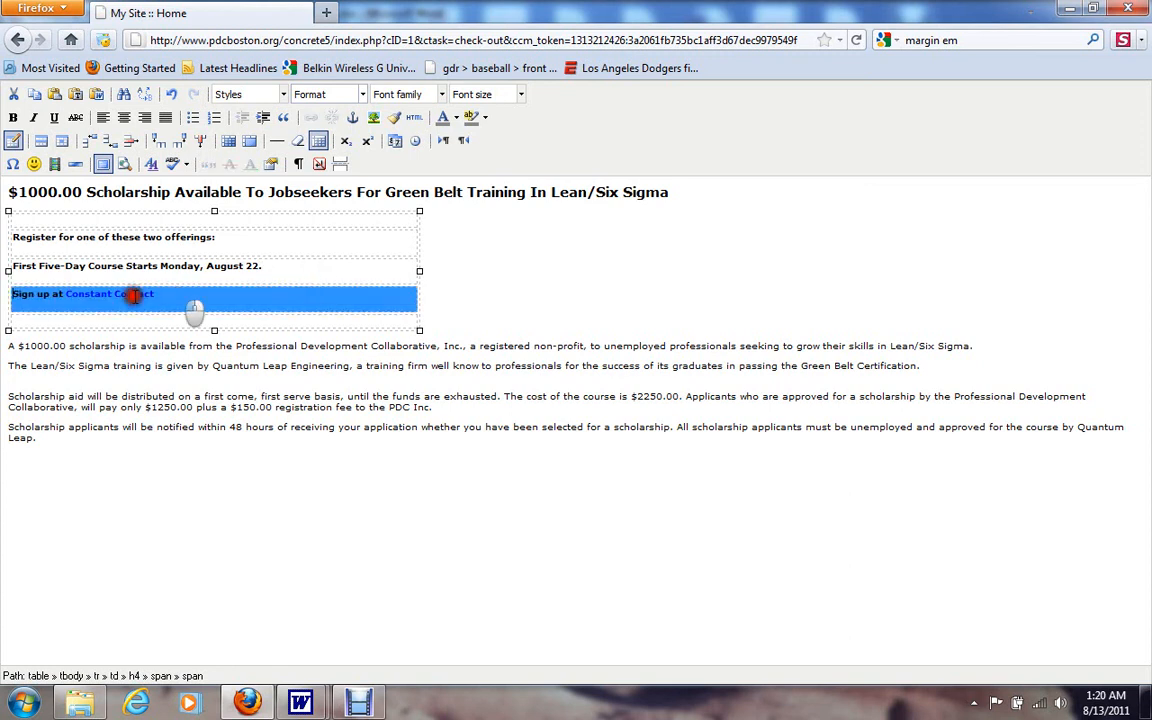
pyautogui.moveTo(133, 295); pyautogui.dragTo(158, 295)
pyautogui.click(122, 292)
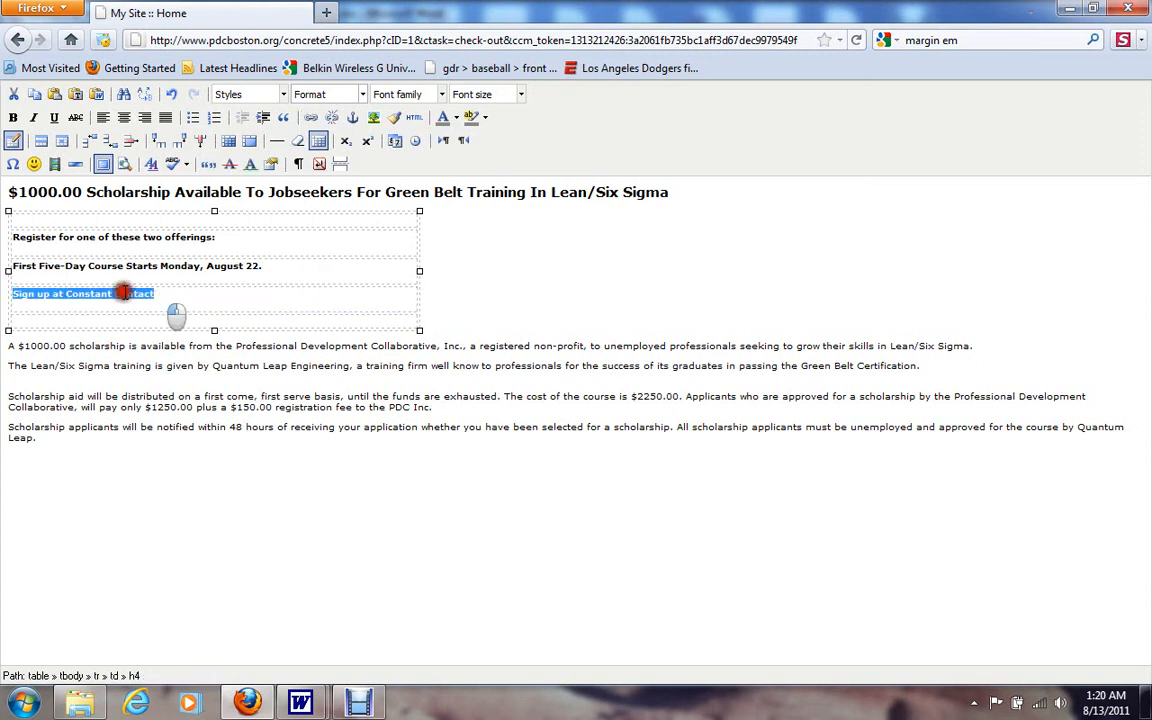
pyautogui.press('Delete')
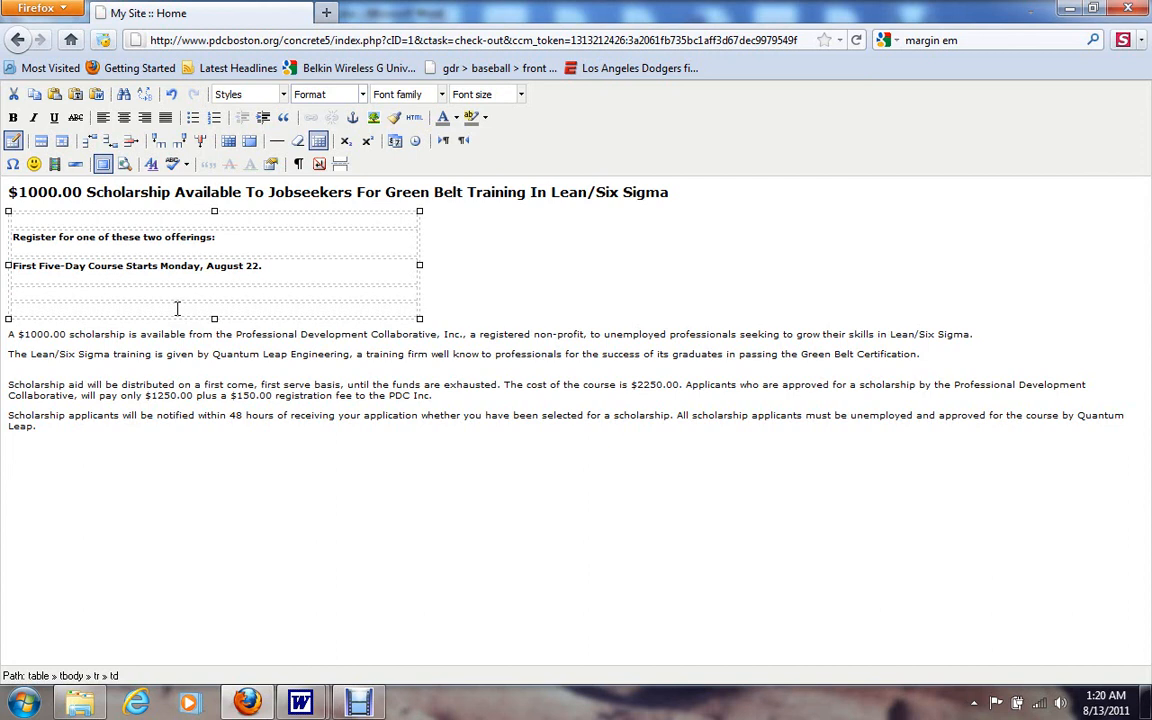
pyautogui.write('Second')
pyautogui.press('BackSpace')
pyautogui.press('BackSpace')
pyautogui.press('BackSpace')
pyautogui.press('BackSpace')
pyautogui.hotkey('ctrl', 'z')
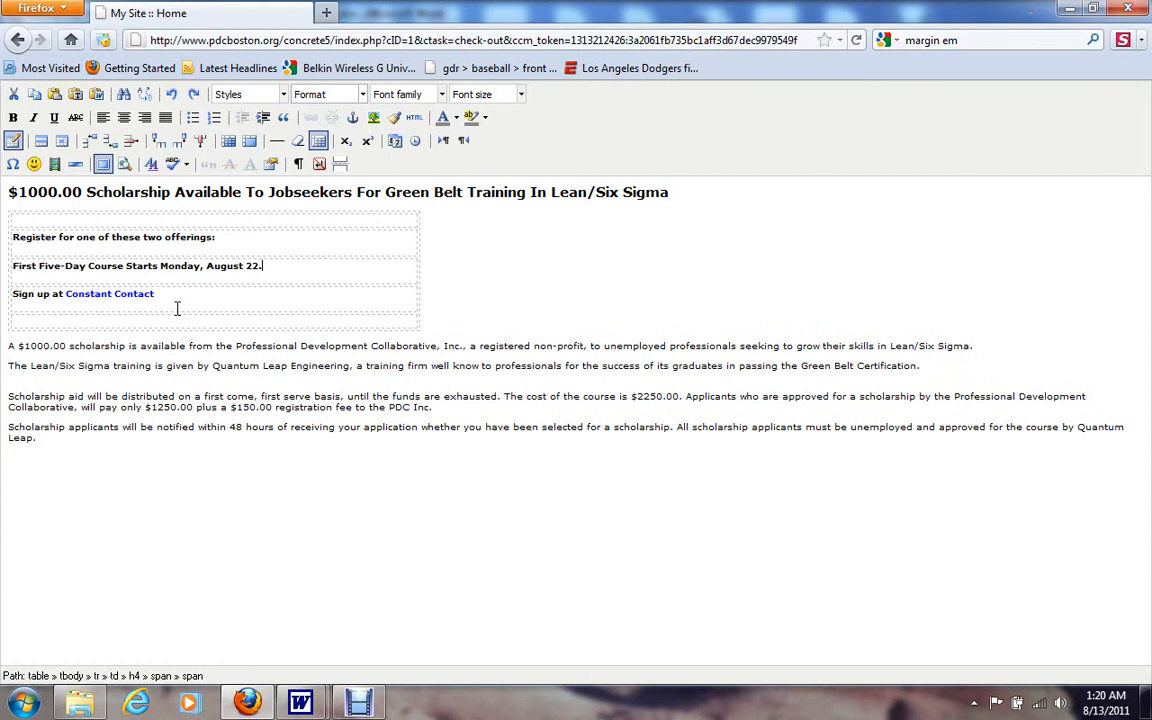
# Step: Replace the "Sign up at Constant Contact" table line with "Second Five-Day Course Starts Monday, September 19."
pyautogui.click(15, 293)
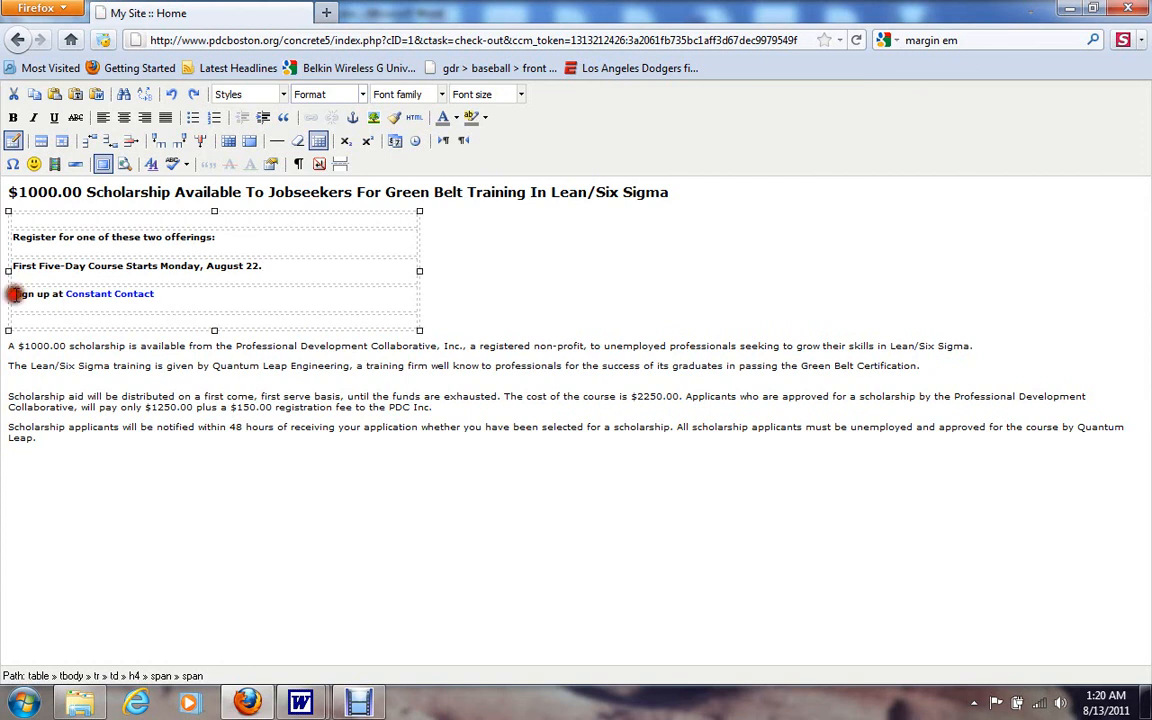
pyautogui.moveTo(15, 293); pyautogui.dragTo(154, 294)
pyautogui.write('Second')
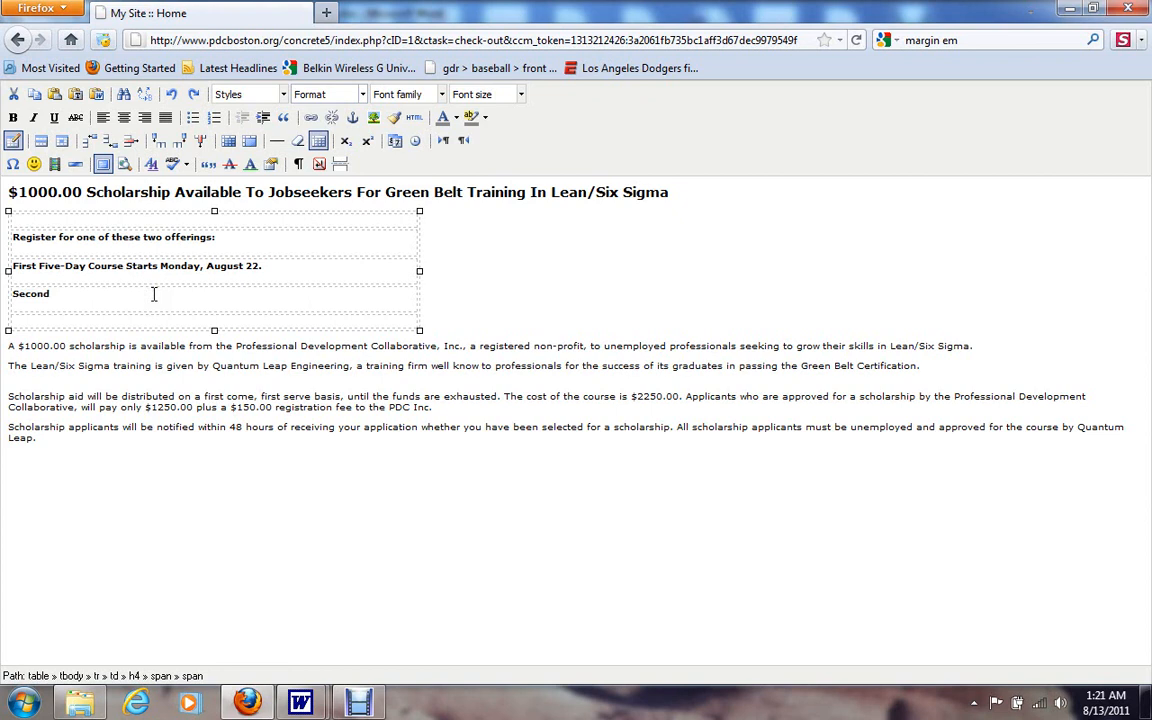
pyautogui.write(' Five-Day Course Starts Monday, September')
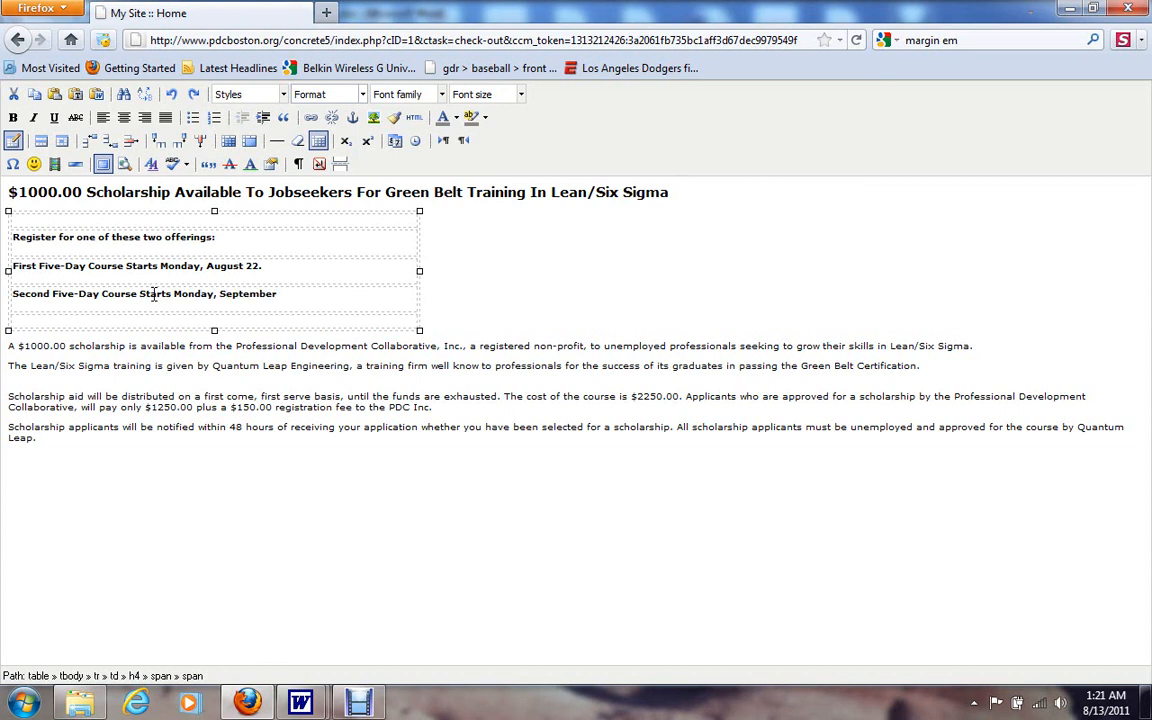
pyautogui.write(' 19.')
# Step: Change the August 22 table line to sentence case, reading "First five-day course starts Monday, August 22."
pyautogui.click(44, 265)
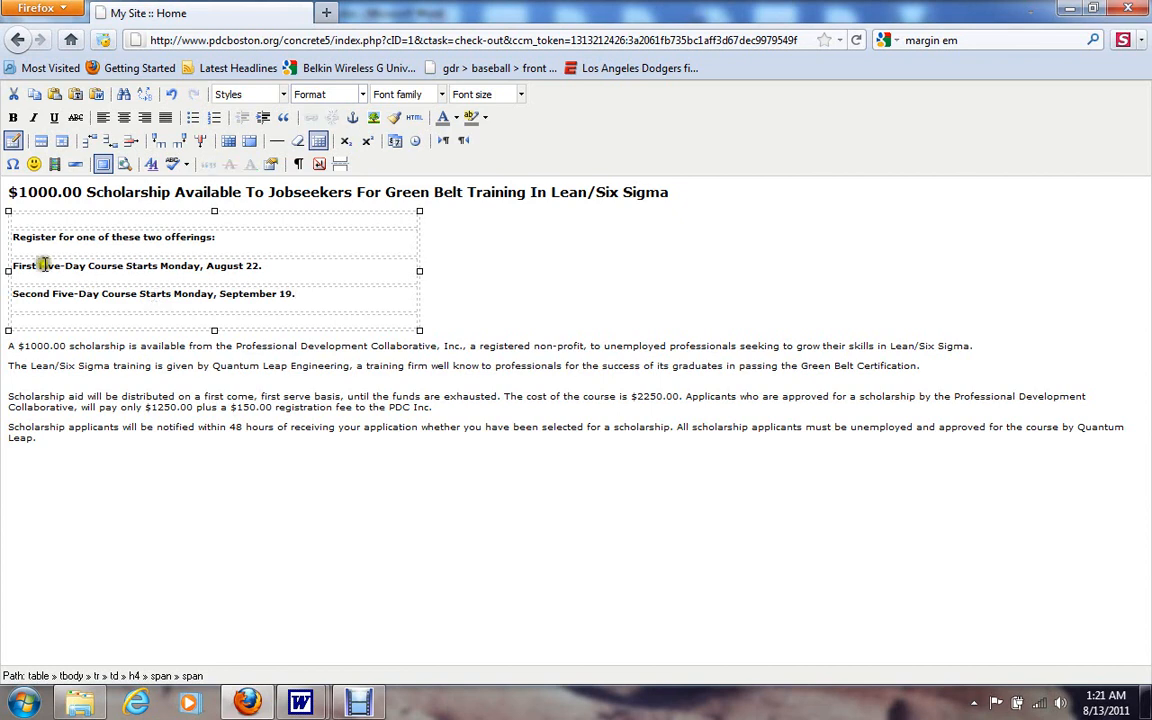
pyautogui.press('BackSpace')
pyautogui.click(52, 267)
pyautogui.write('f')
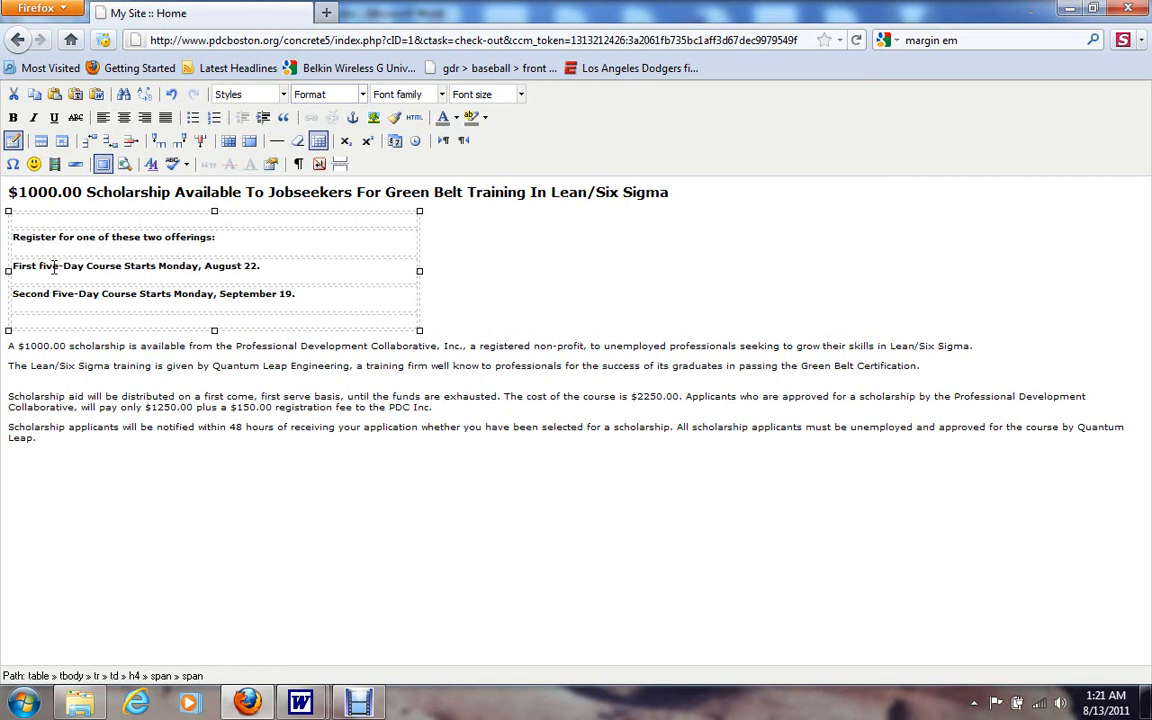
pyautogui.click(69, 267)
pyautogui.click(68, 267)
pyautogui.press('BackSpace')
pyautogui.write('d')
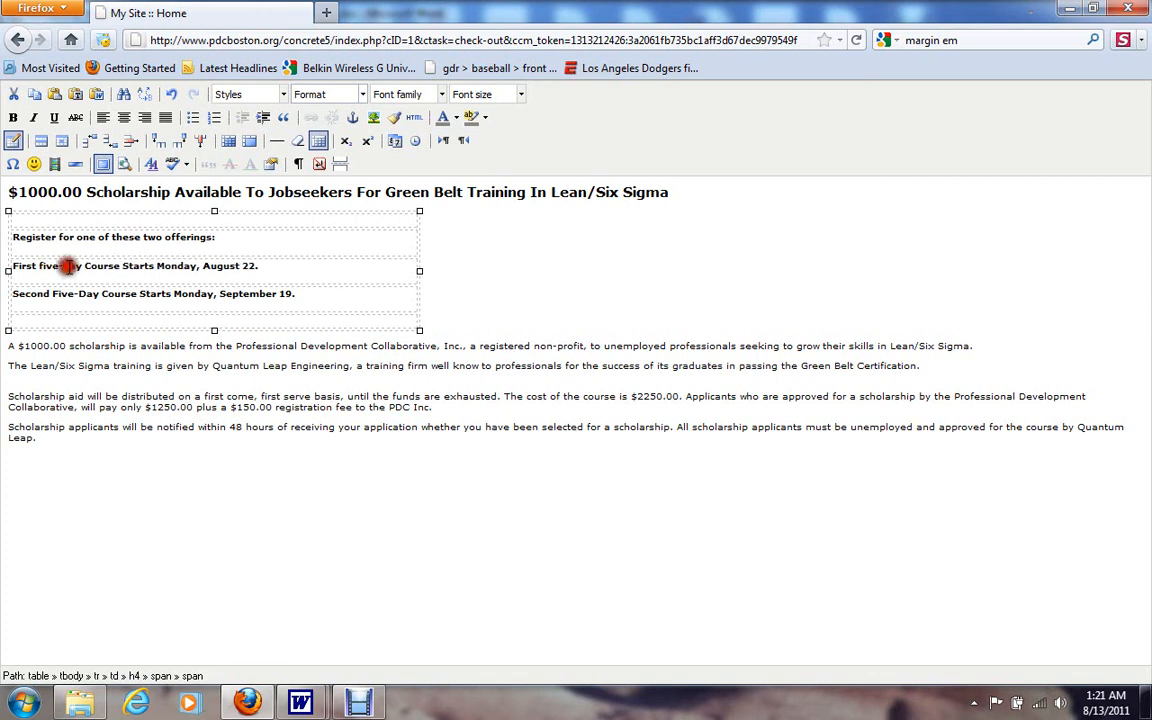
pyautogui.click(92, 267)
pyautogui.press('BackSpace')
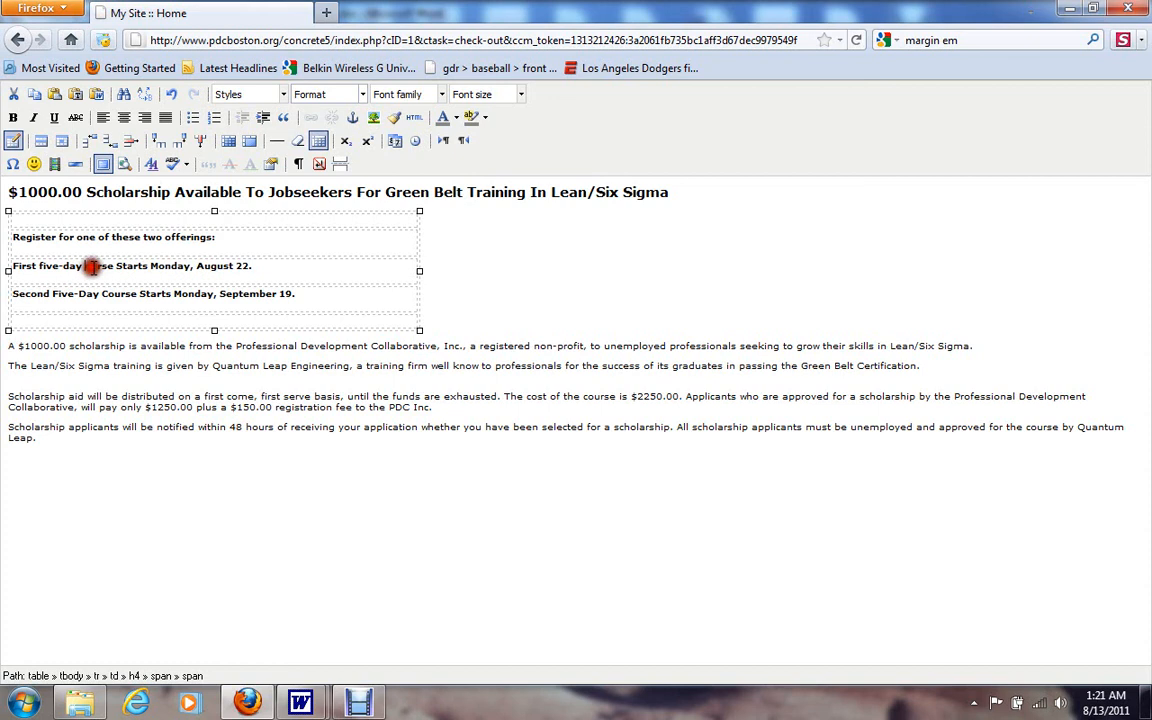
pyautogui.write('c')
pyautogui.click(125, 267)
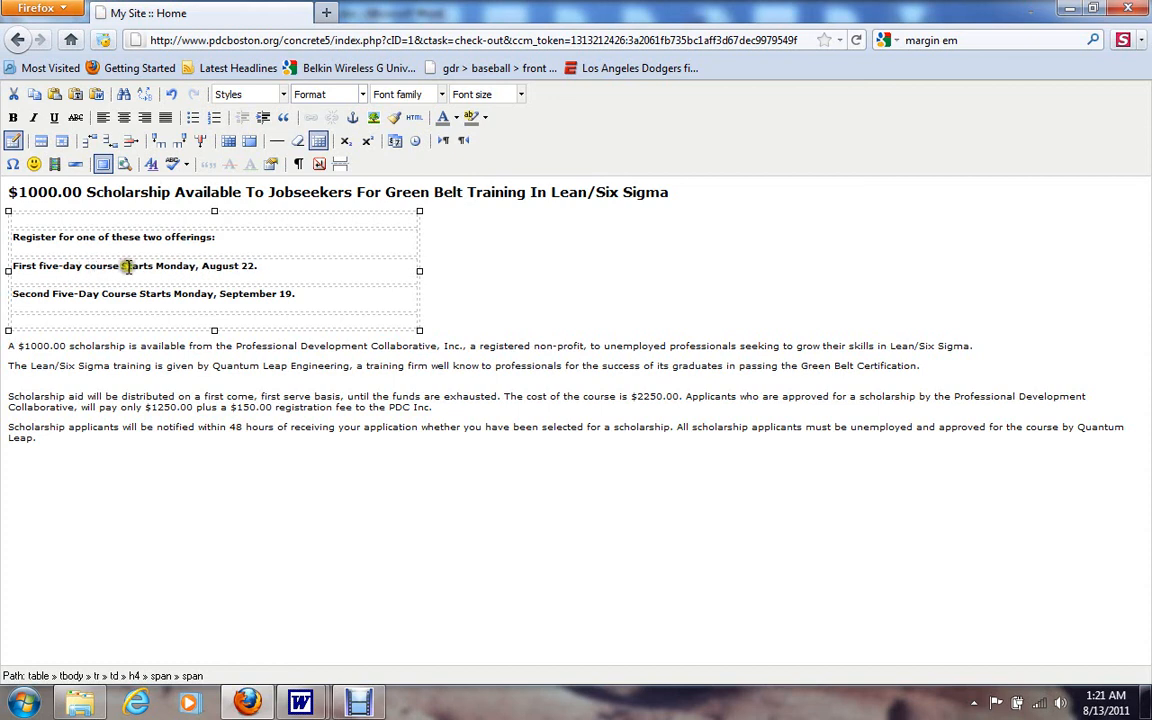
pyautogui.press('BackSpace')
pyautogui.write('s')
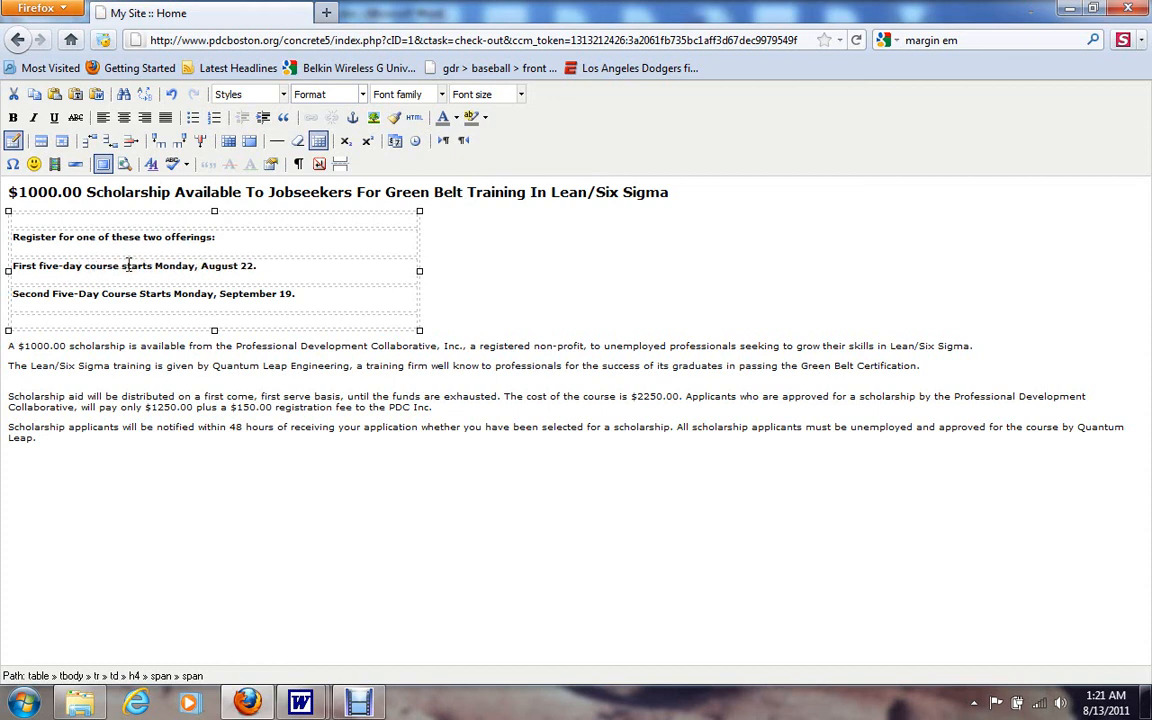
# Step: Change the September 19 table line to sentence case, reading "Second five-day course starts Monday, September 19."
pyautogui.click(126, 309)
pyautogui.click(57, 294)
pyautogui.click(57, 293)
pyautogui.press('Delete')
pyautogui.write('f')
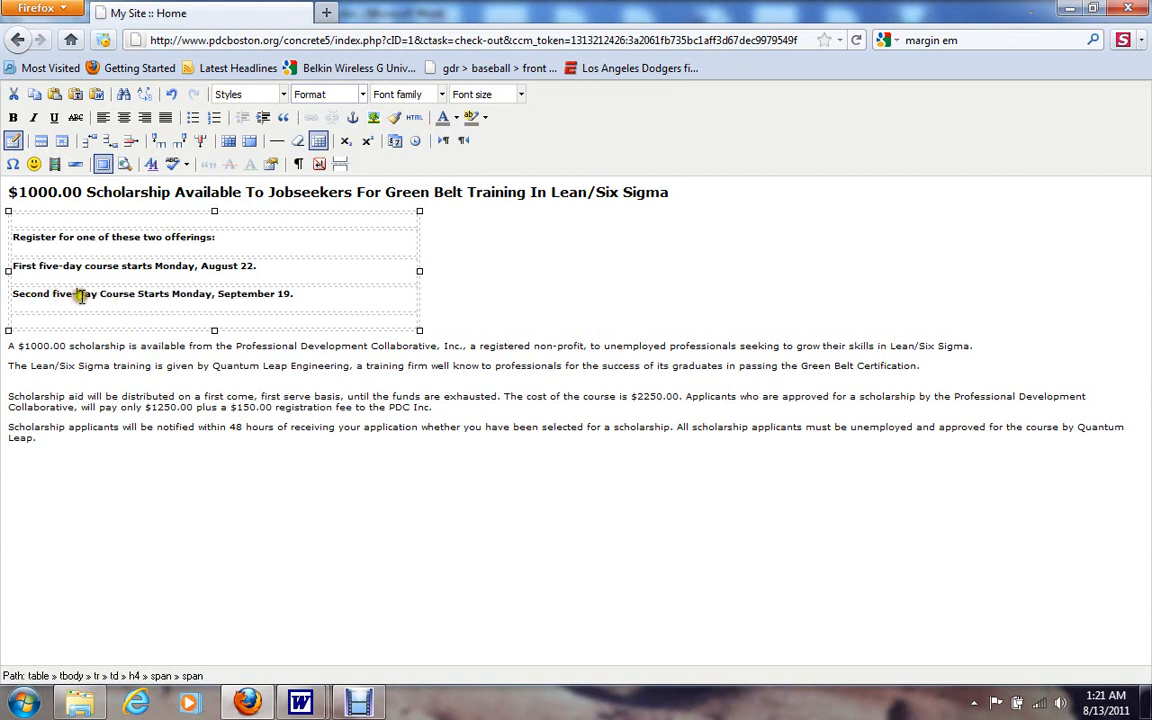
pyautogui.click(80, 294)
pyautogui.press('Delete')
pyautogui.write('d')
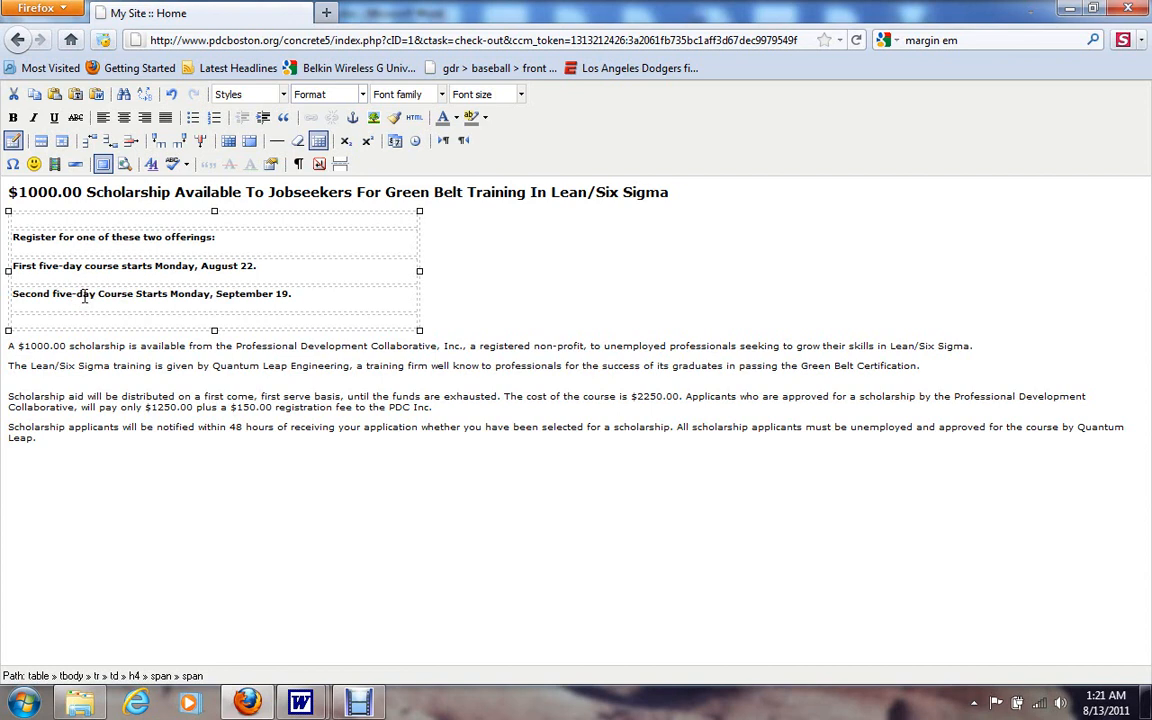
pyautogui.click(104, 294)
pyautogui.press('Delete')
pyautogui.write('c')
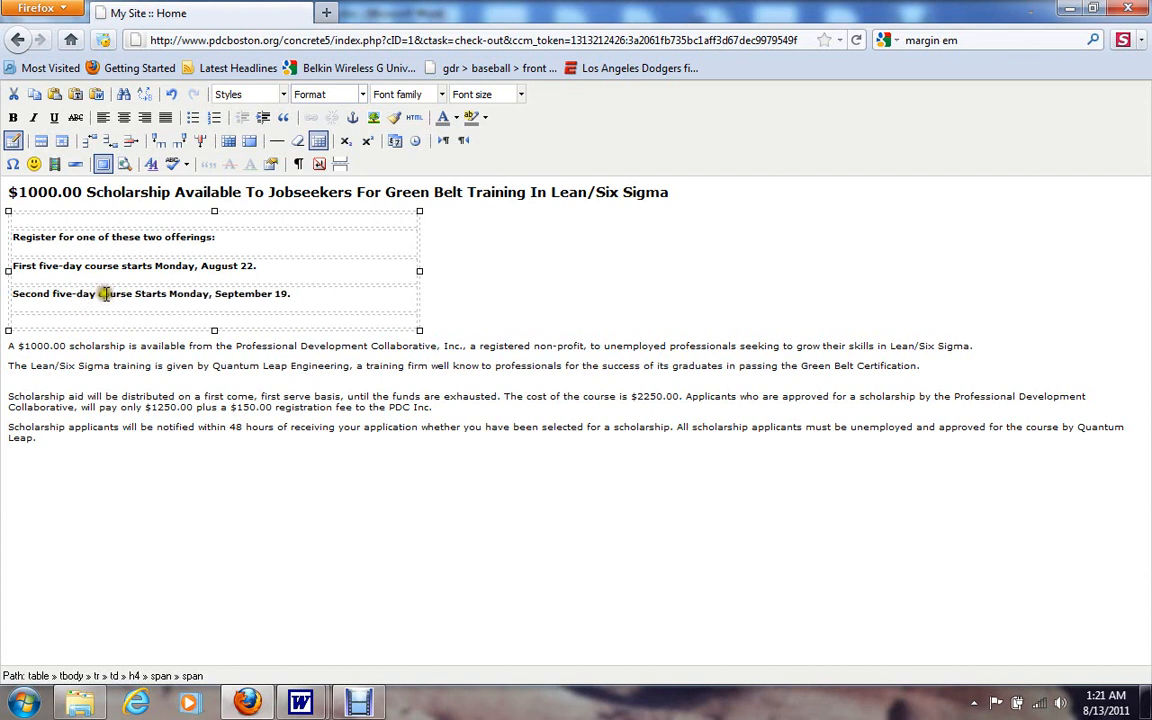
pyautogui.click(132, 294)
pyautogui.press('Delete')
pyautogui.write('s')
pyautogui.click(145, 295)
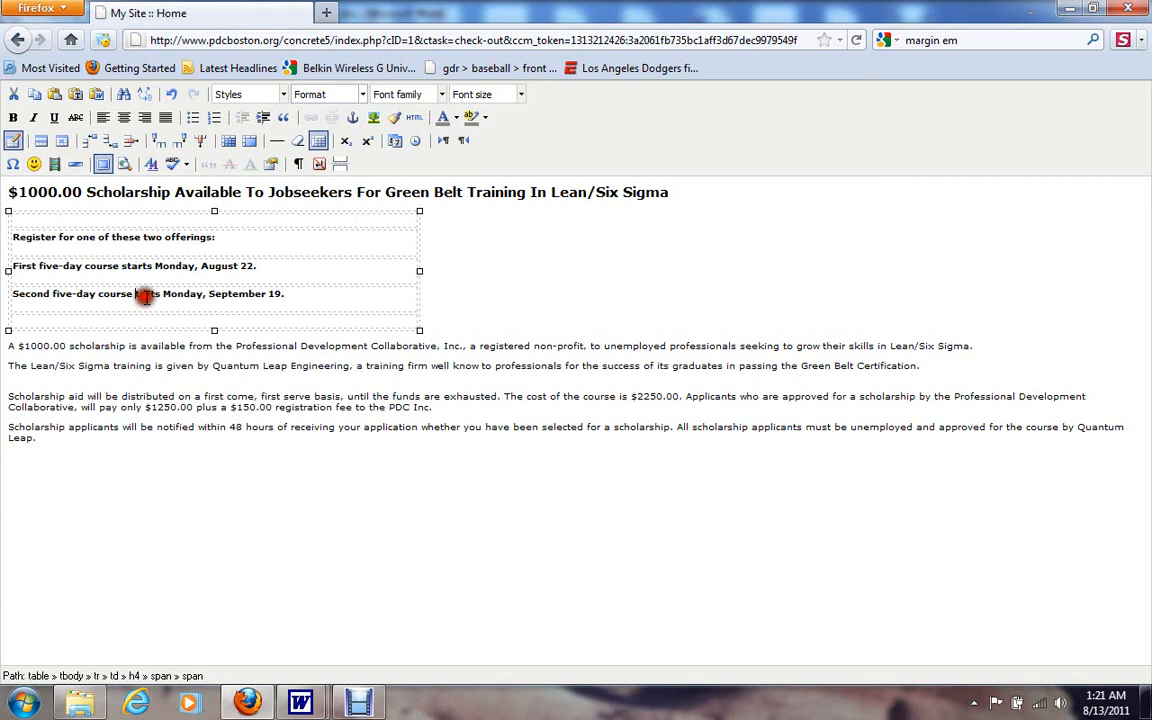
pyautogui.write('s')
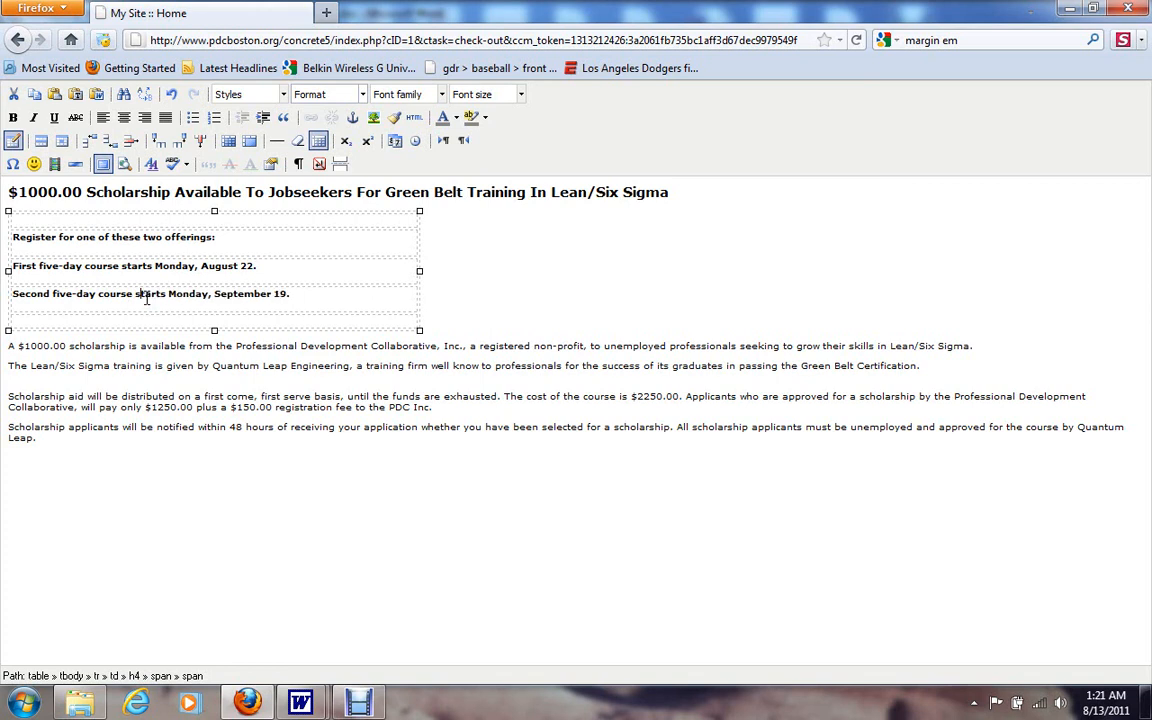
# Step: Review the scholarship application steps and course location in the Word document, then return to the website editor
pyautogui.click(145, 335)
pyautogui.click(150, 323)
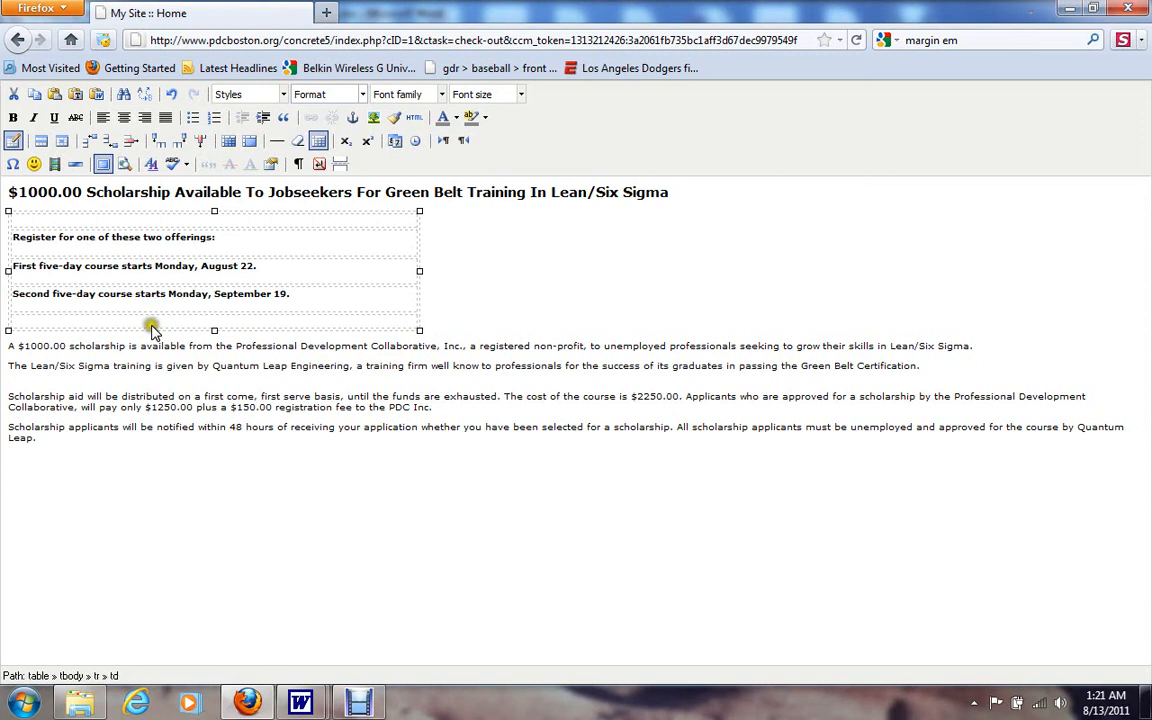
pyautogui.click(290, 701)
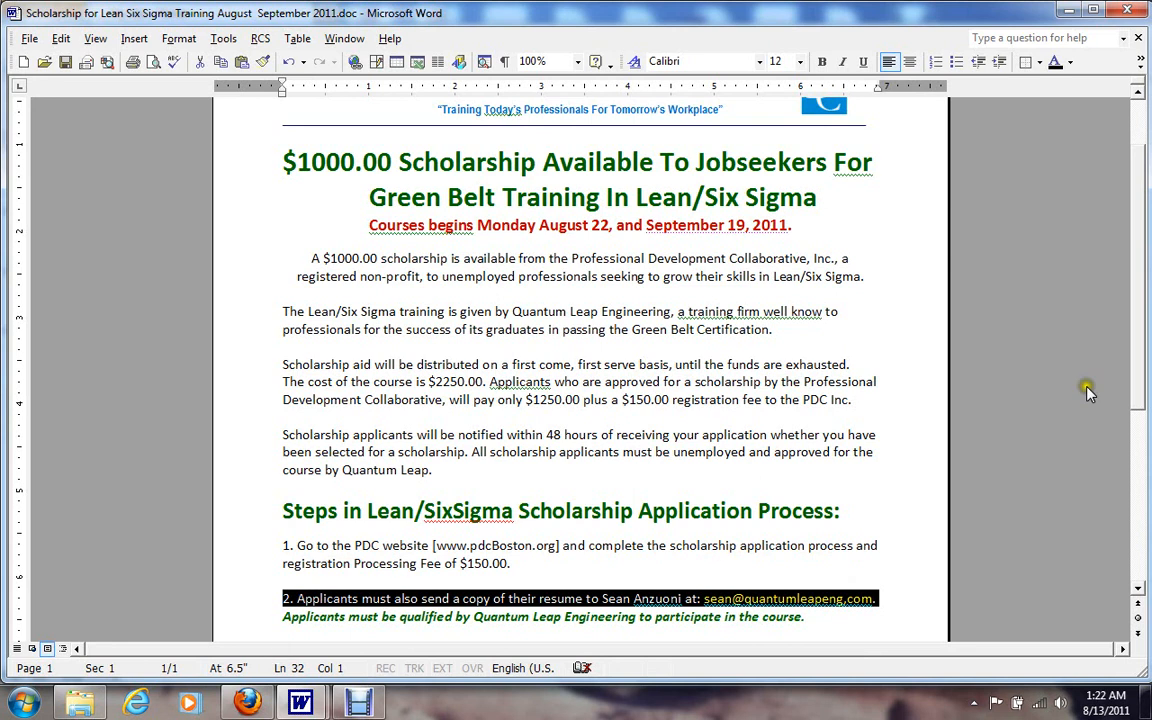
pyautogui.moveTo(1137, 309); pyautogui.dragTo(1128, 466)
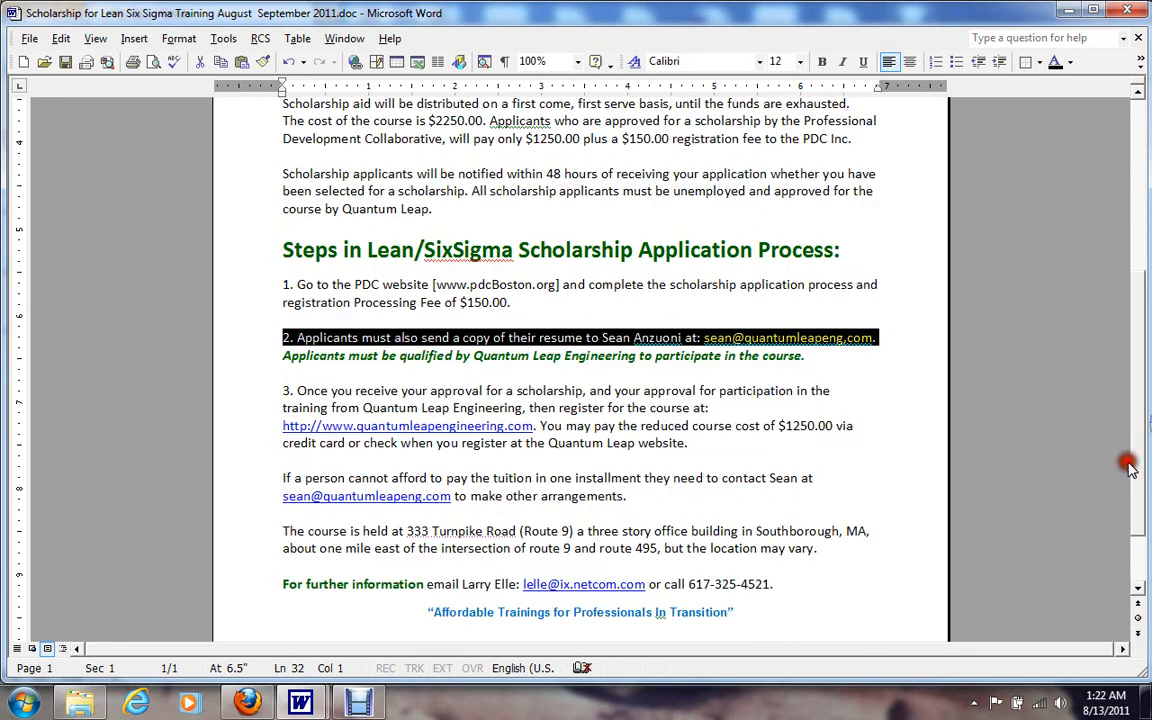
pyautogui.click(729, 477)
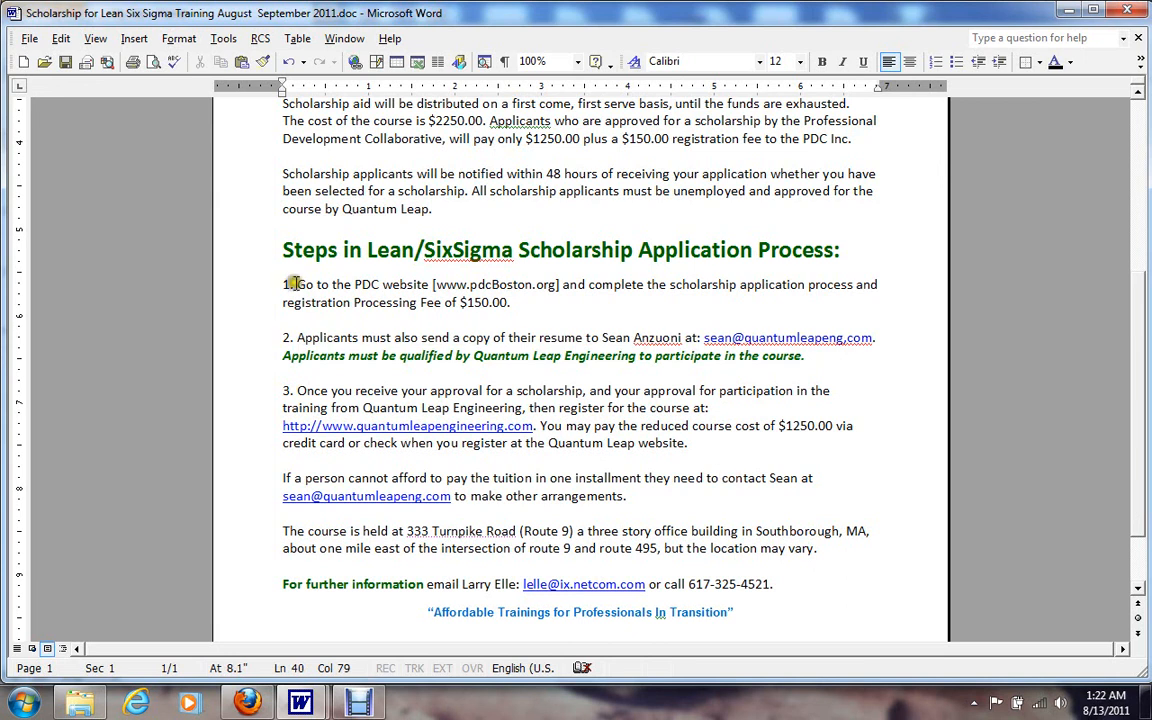
pyautogui.moveTo(292, 284); pyautogui.dragTo(472, 572)
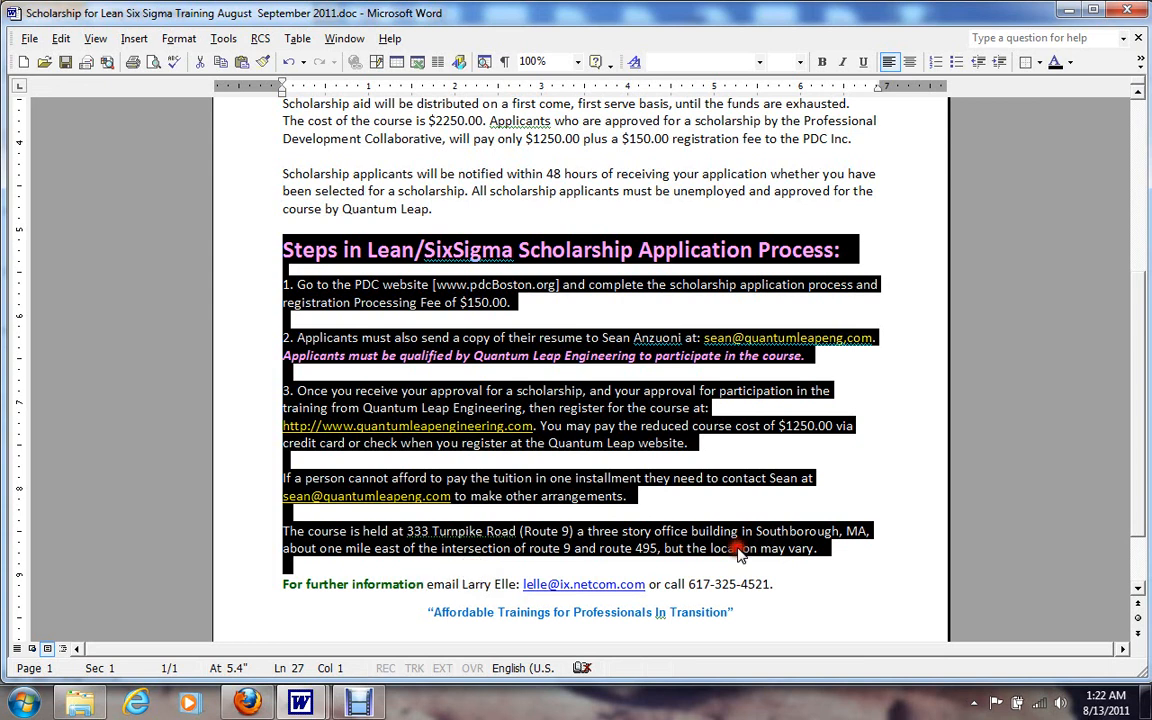
pyautogui.click(258, 705)
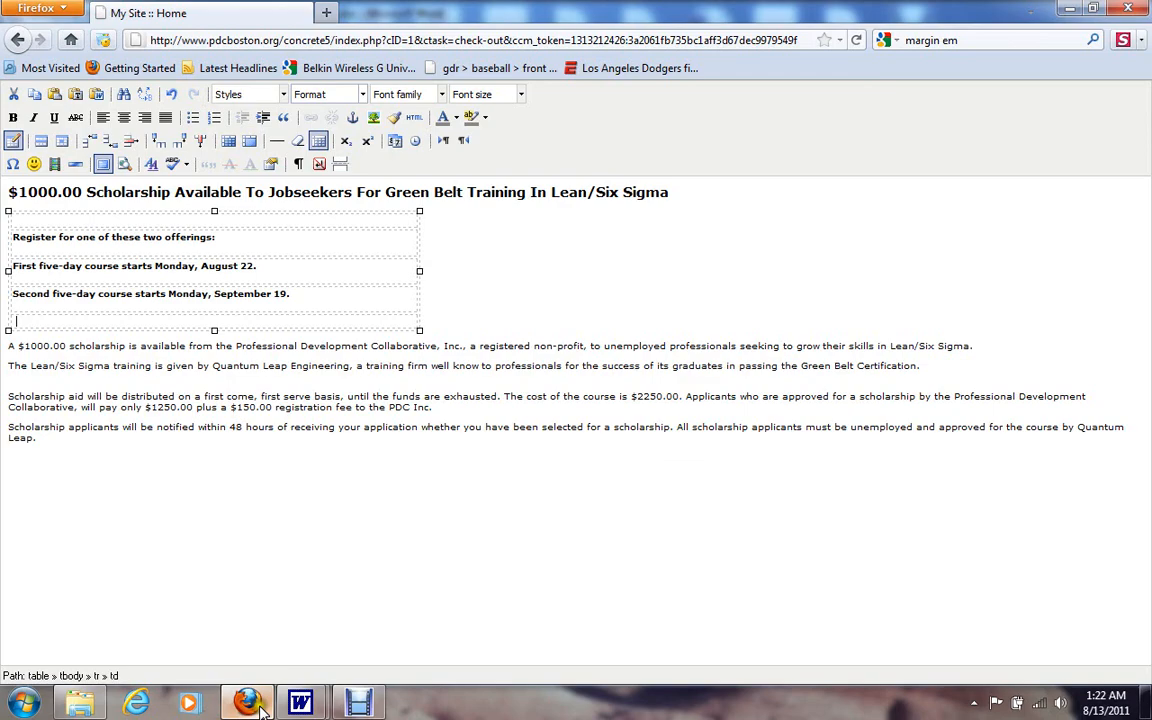
pyautogui.click(325, 512)
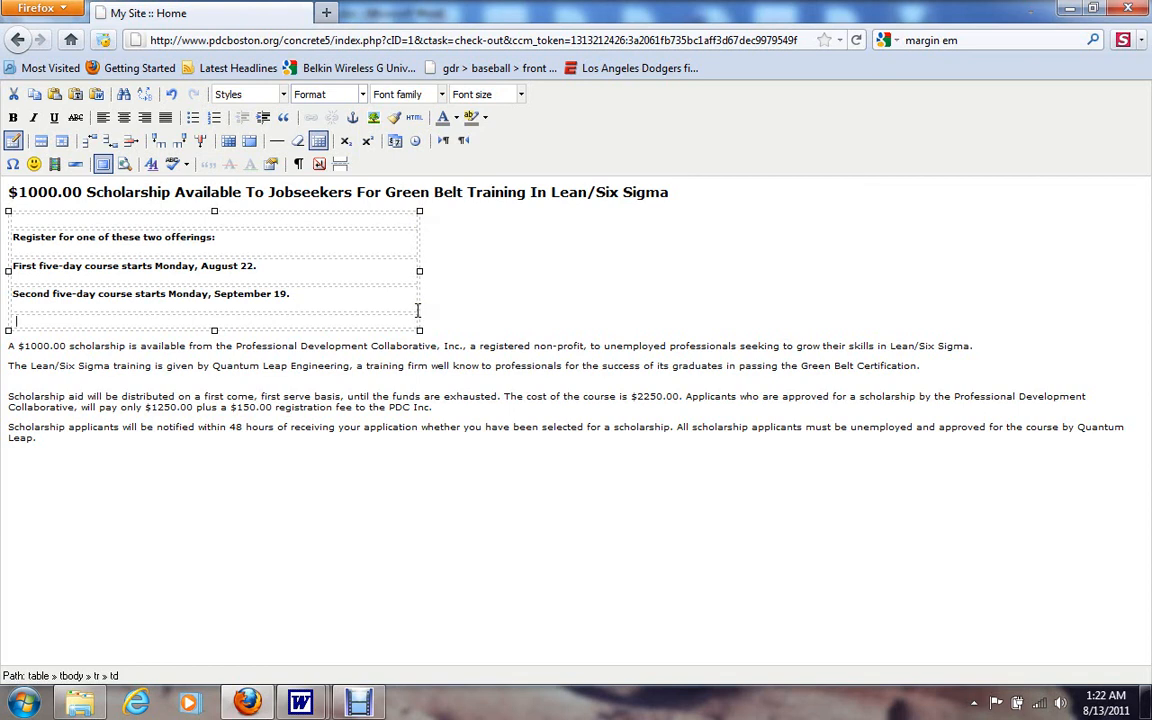
# Step: Insert a new table row after the empty last row of the course dates table
pyautogui.click(297, 321)
pyautogui.rightClick(200, 323)
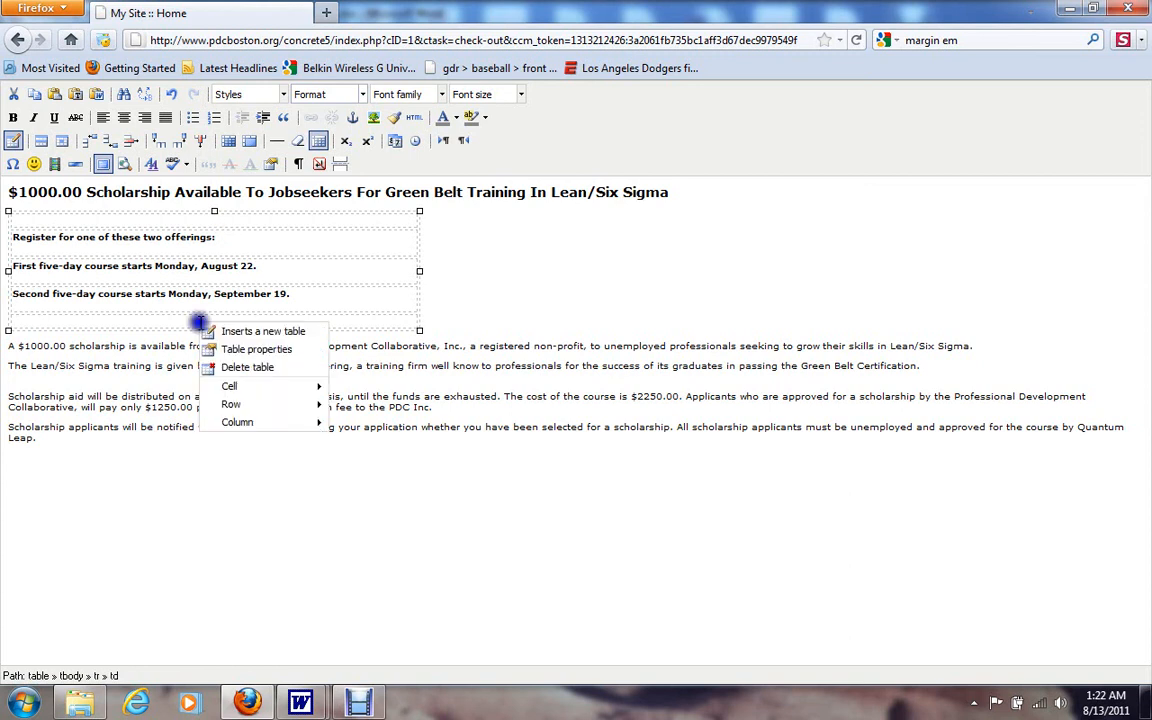
pyautogui.moveTo(229, 386)
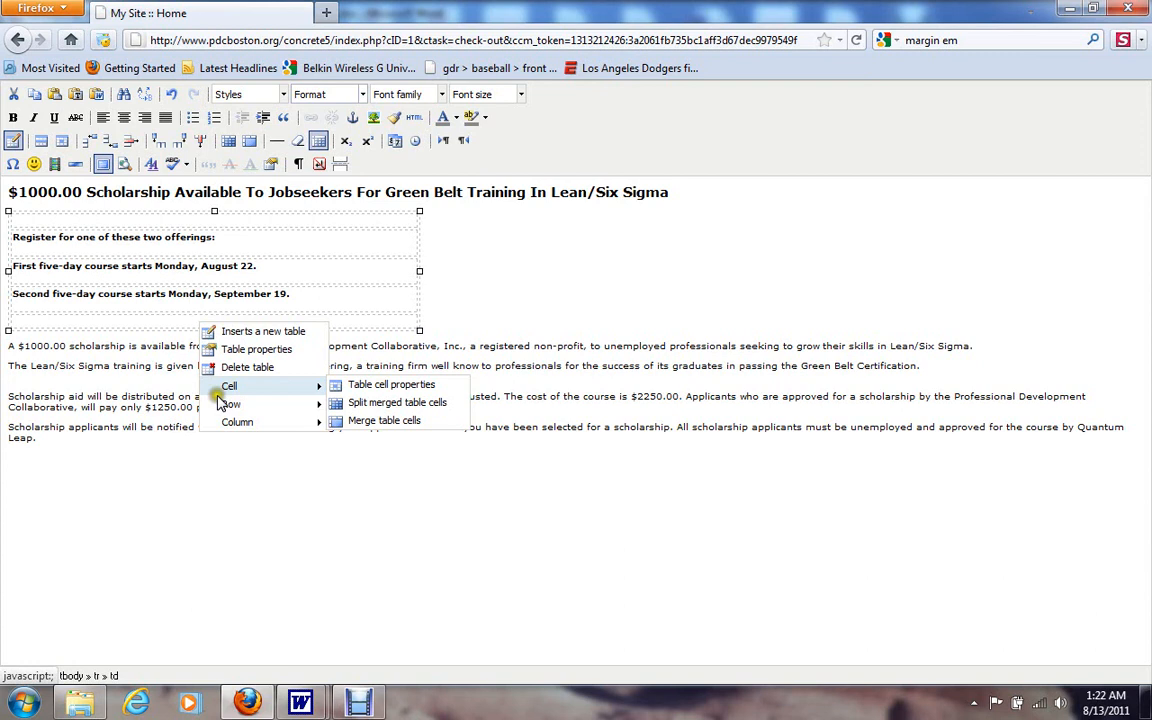
pyautogui.moveTo(257, 410)
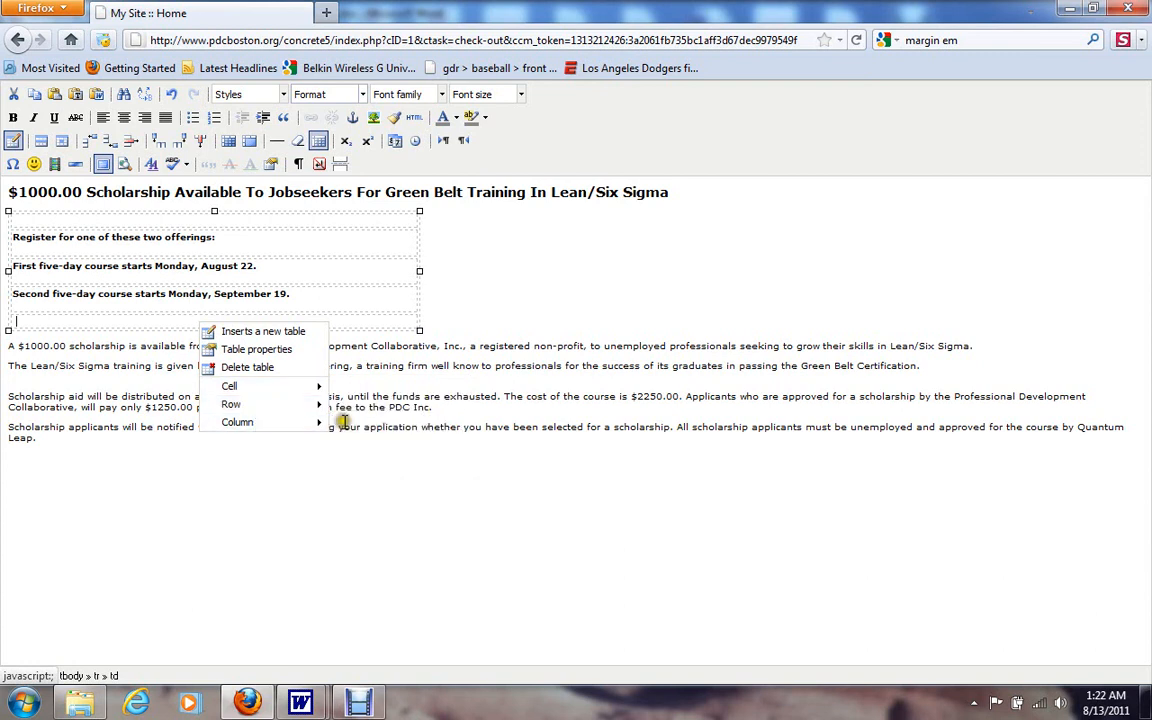
pyautogui.click(353, 317)
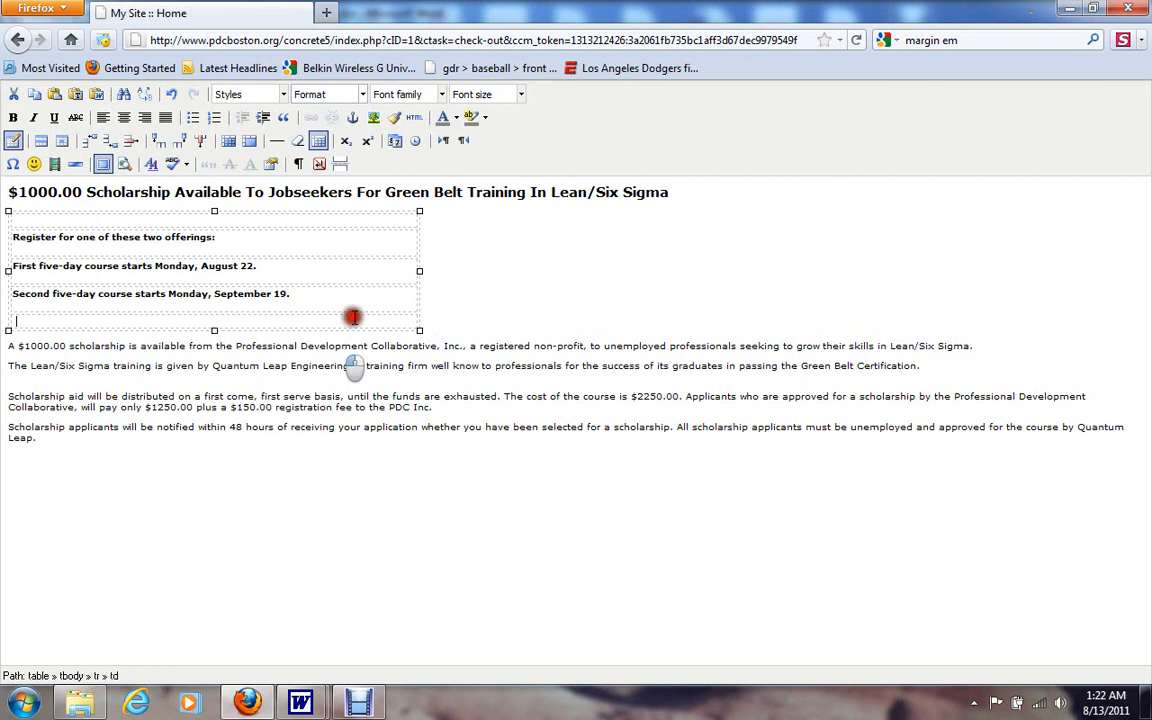
pyautogui.rightClick(353, 317)
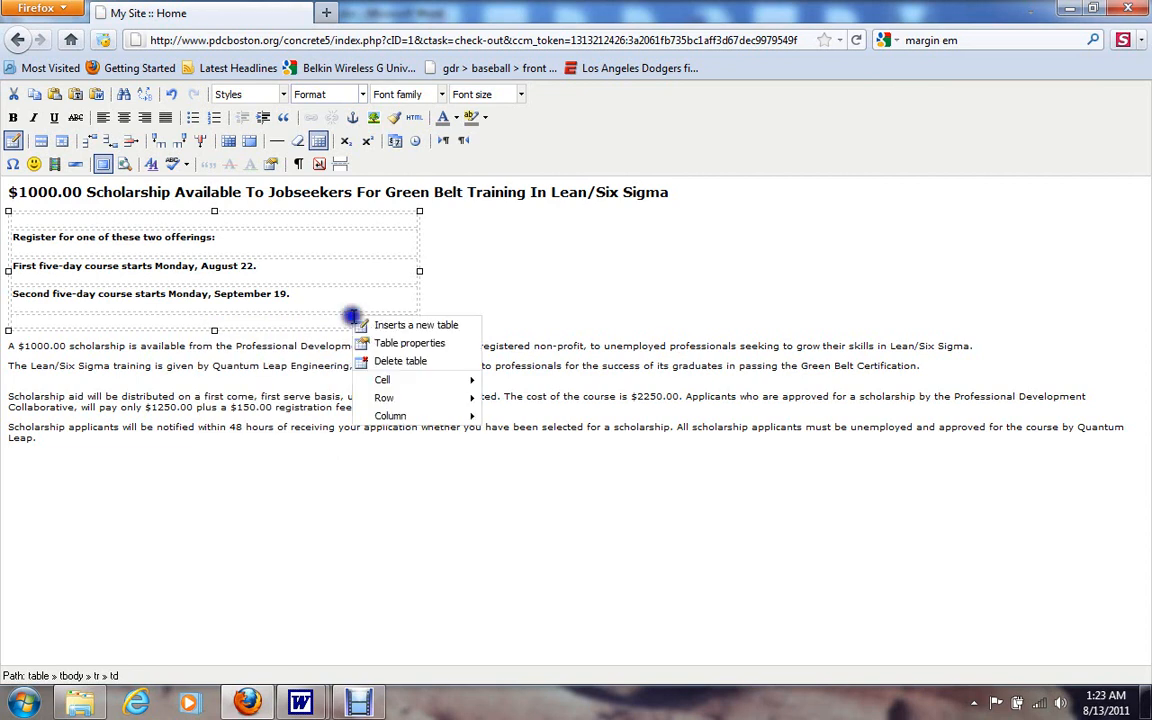
pyautogui.moveTo(384, 397)
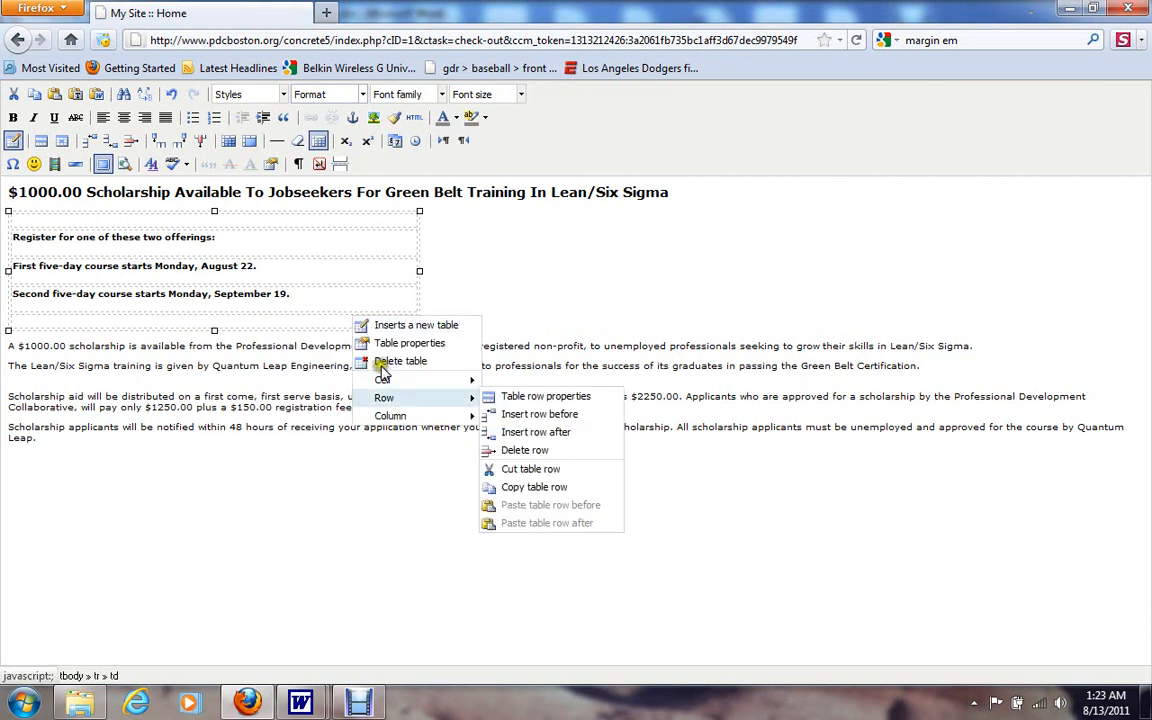
pyautogui.click(504, 433)
pyautogui.click(503, 419)
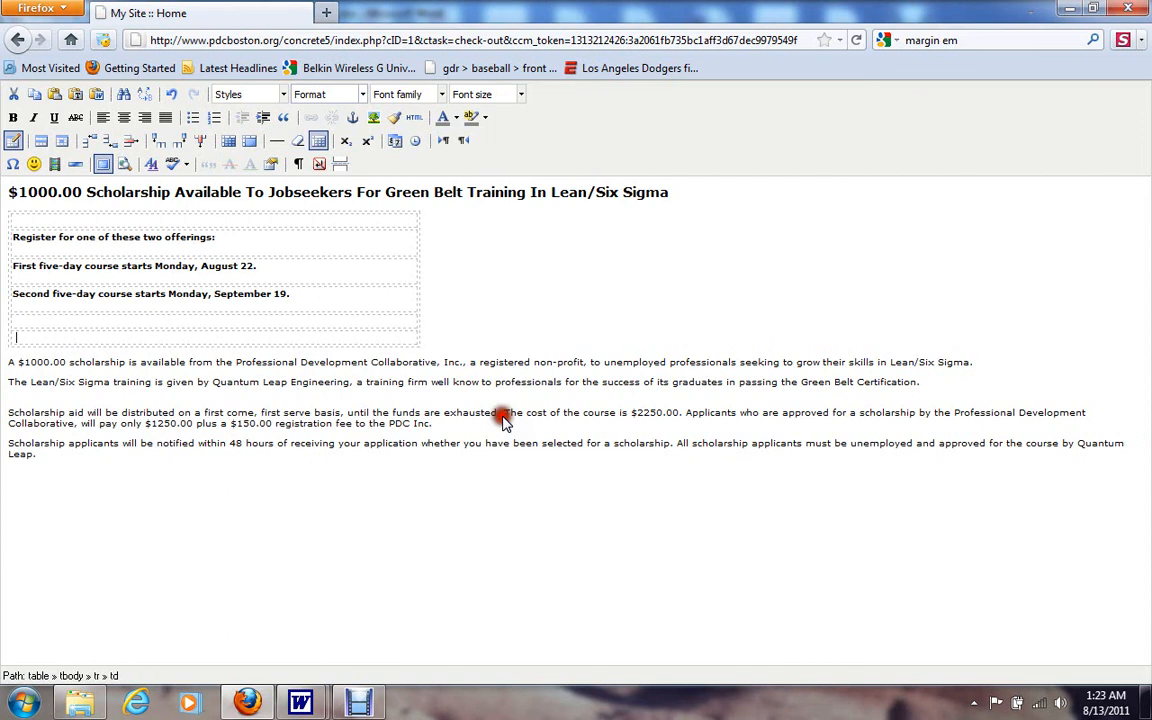
# Step: Add the text "More Information" in the empty table row directly below the September 19 course line
pyautogui.click(216, 319)
pyautogui.click(216, 319)
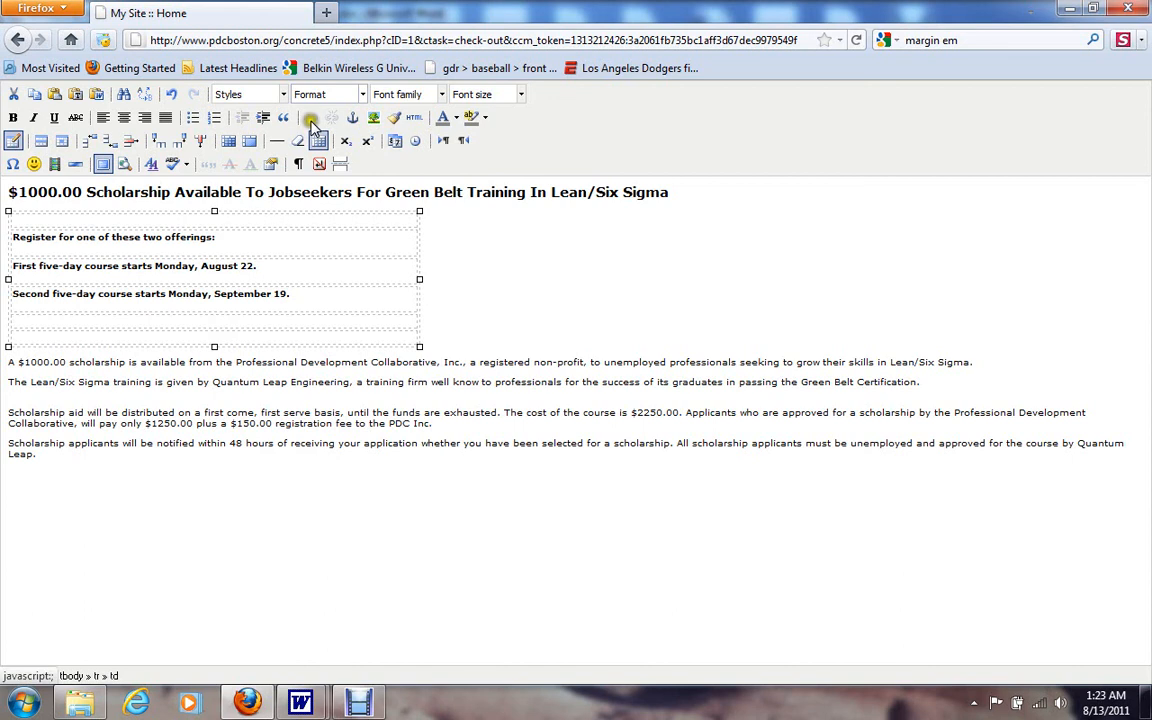
pyautogui.click(310, 119)
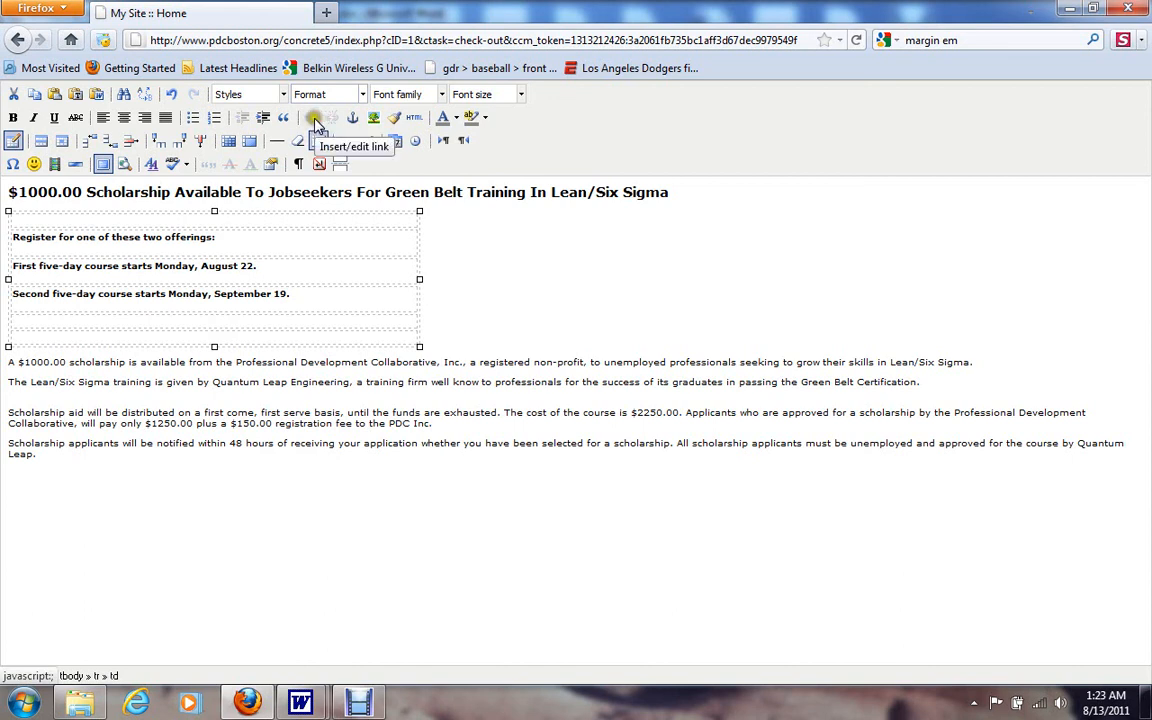
pyautogui.click(315, 120)
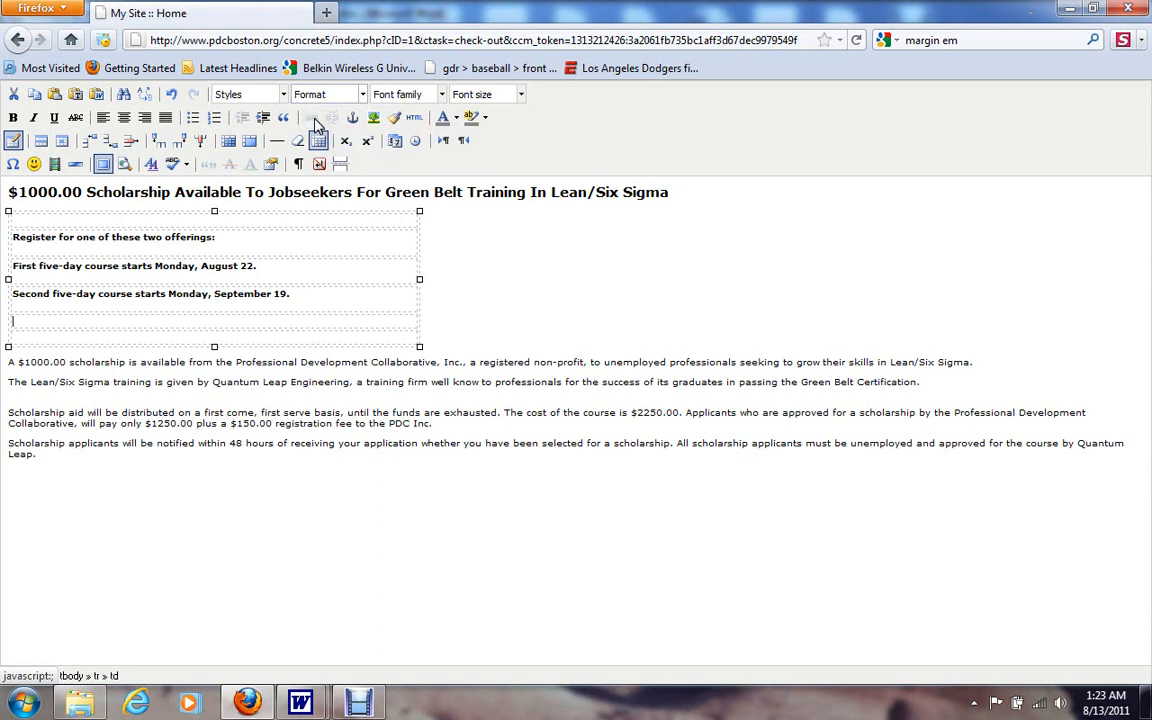
pyautogui.write('More Information')
pyautogui.click(91, 320)
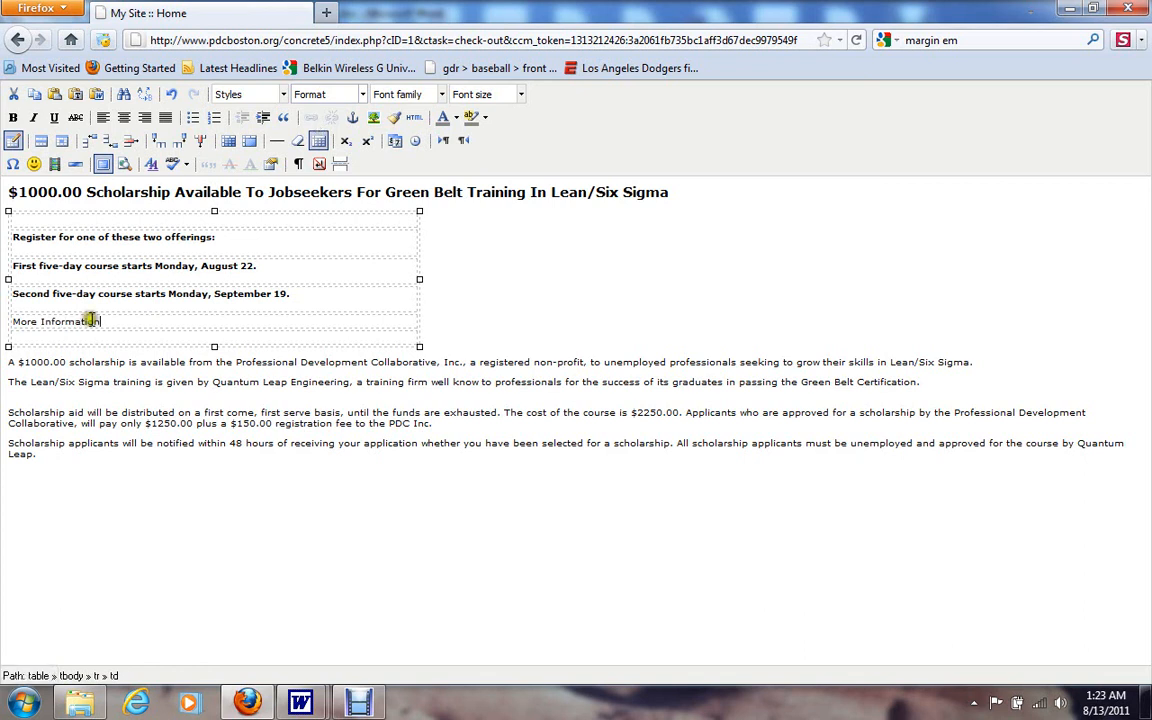
# Step: Link the "More Information" text in the course dates table to pdcboston.org
pyautogui.tripleClick(48, 320)
pyautogui.moveTo(48, 320); pyautogui.dragTo(12, 325)
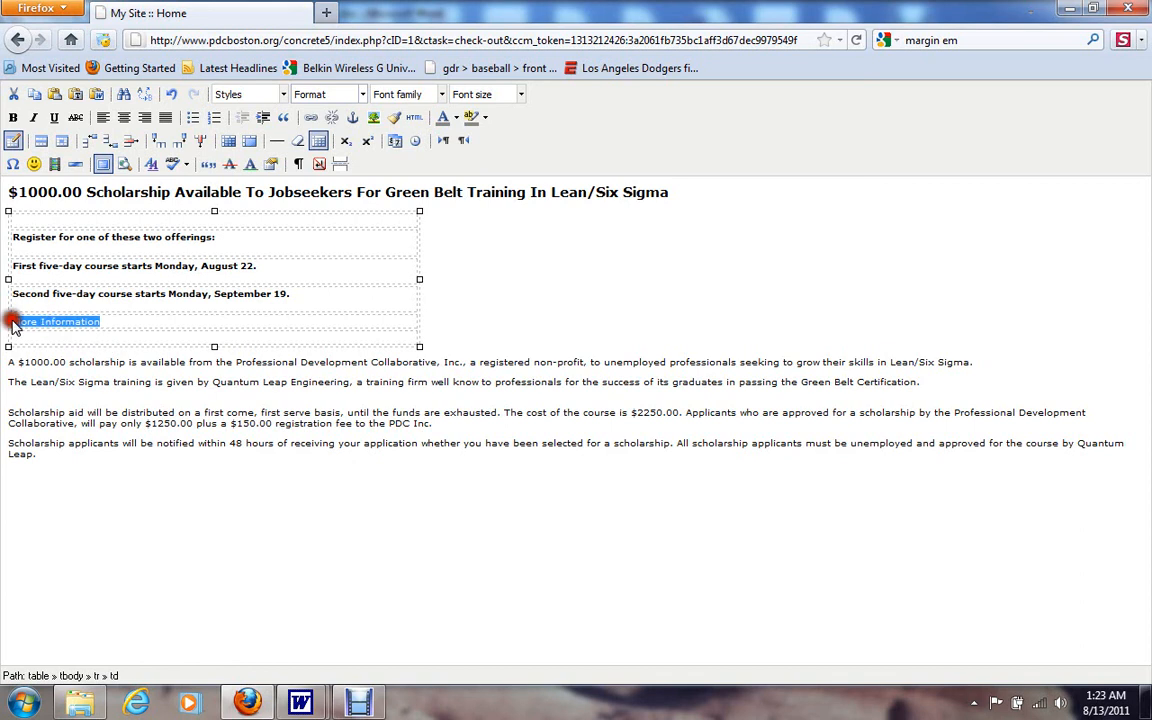
pyautogui.click(312, 118)
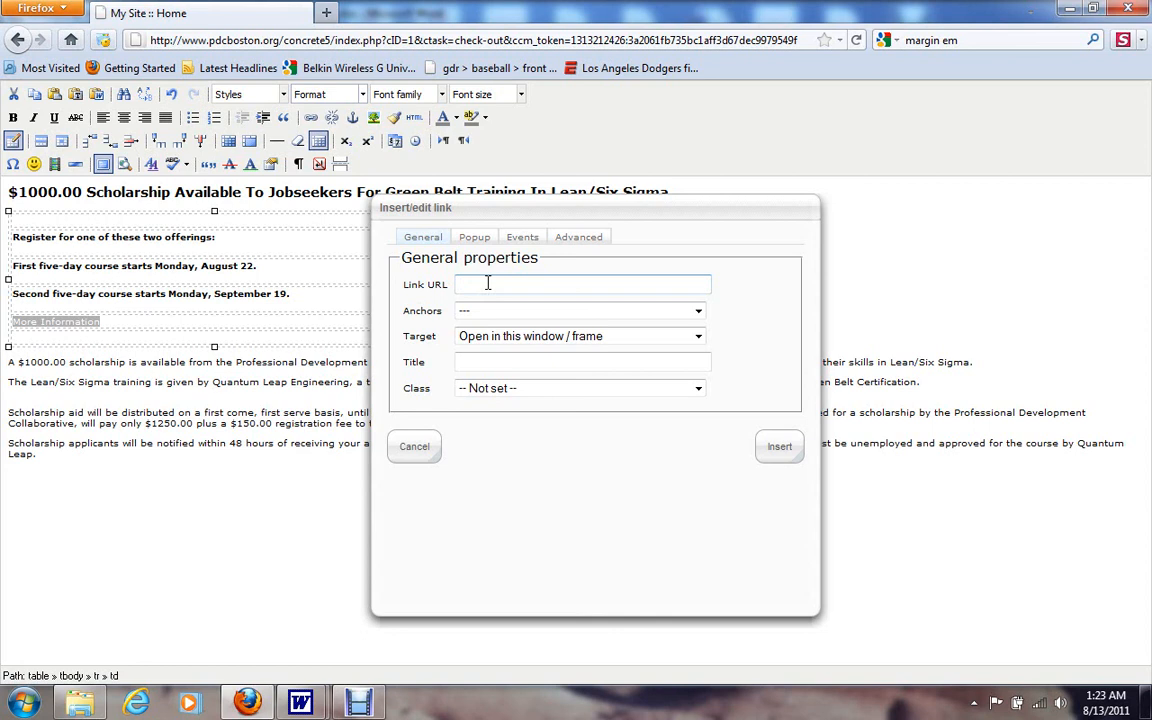
pyautogui.write('pdcboston.org')
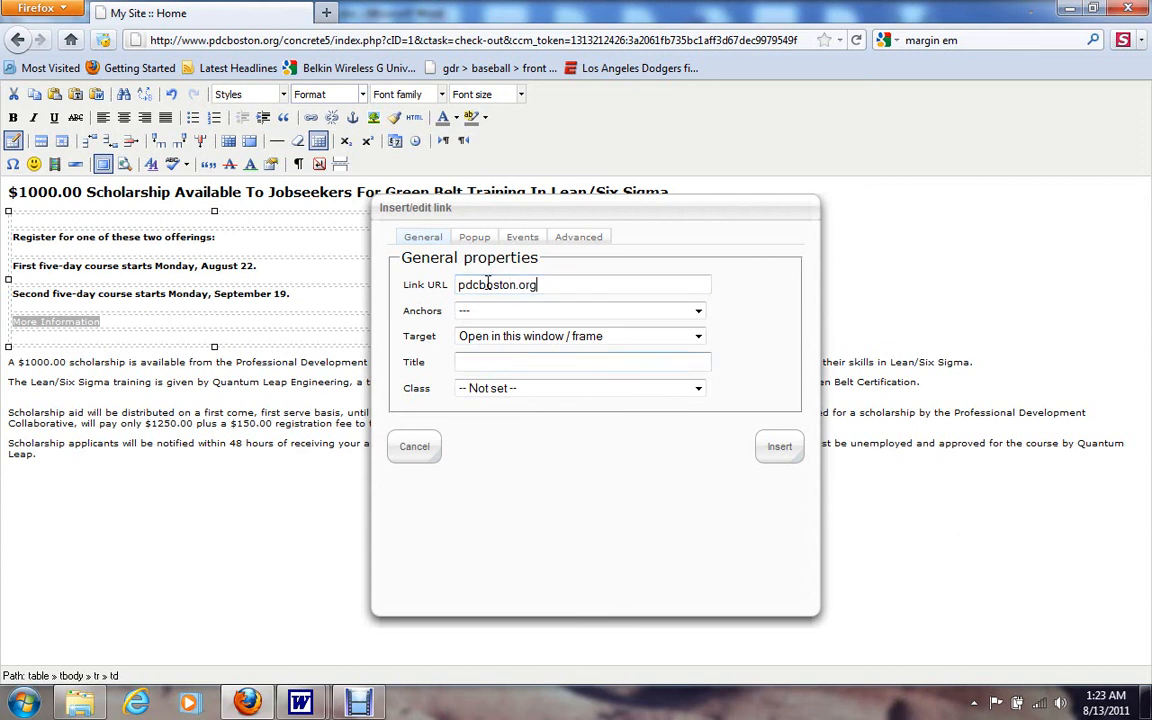
pyautogui.click(784, 447)
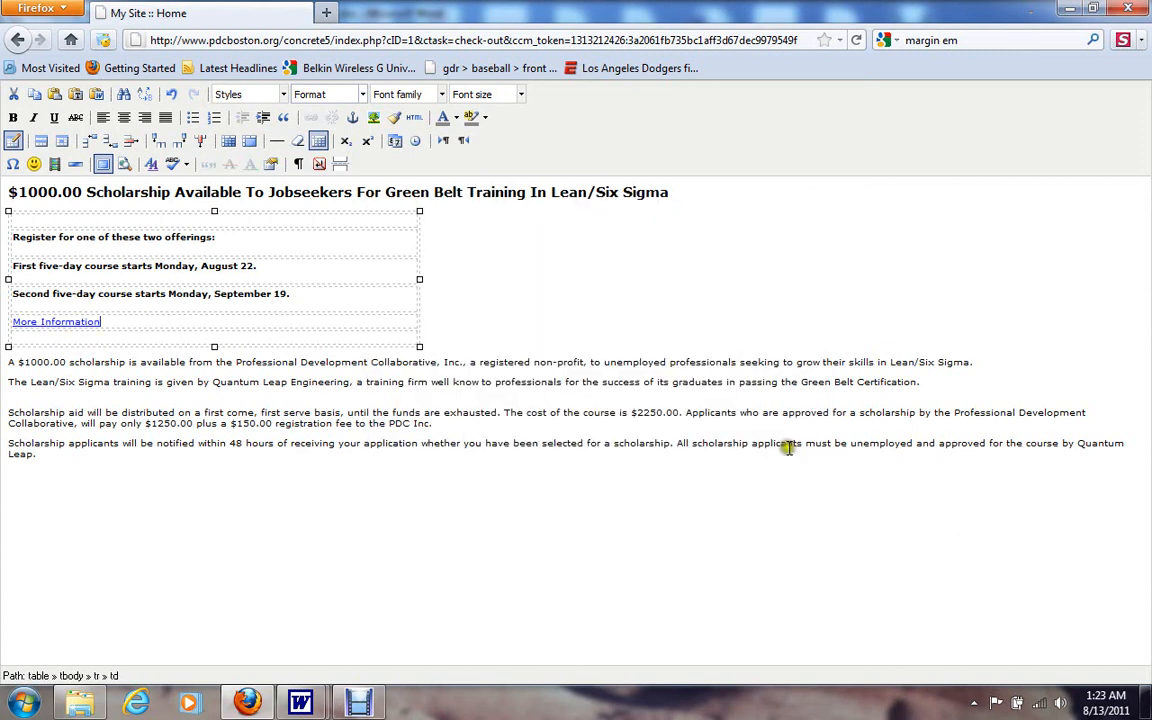
pyautogui.click(788, 447)
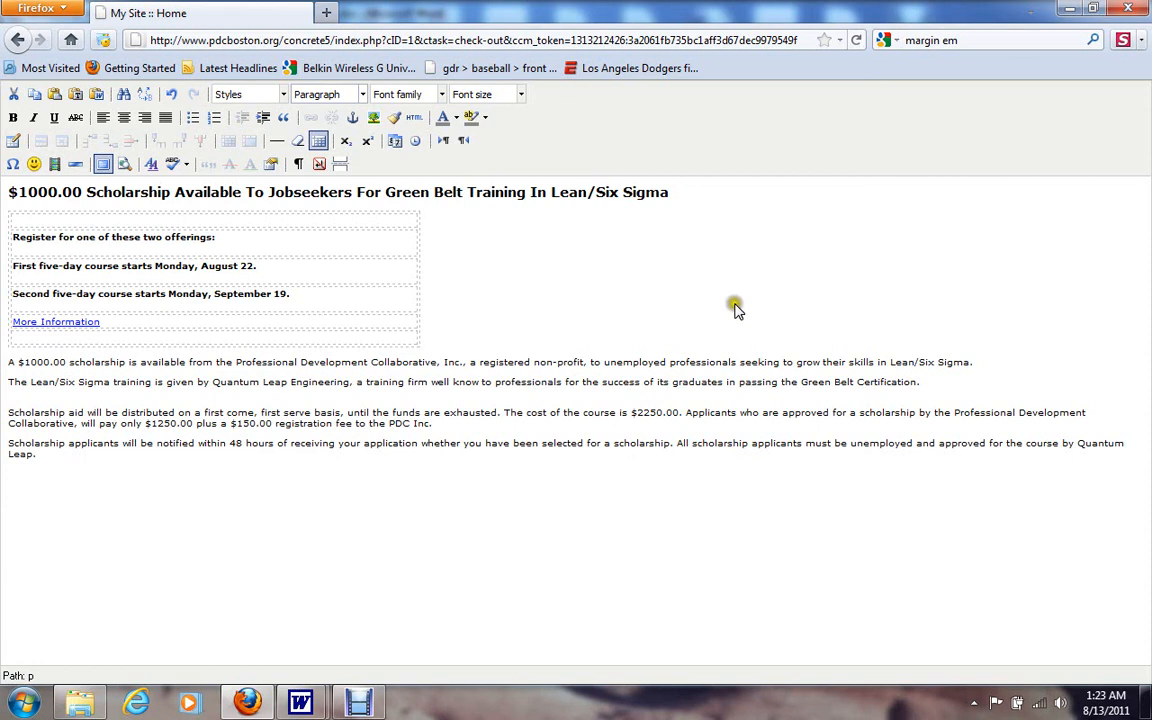
# Step: Leave the full-screen editor and update the content block with the scholarship announcement
pyautogui.click(104, 170)
pyautogui.click(103, 166)
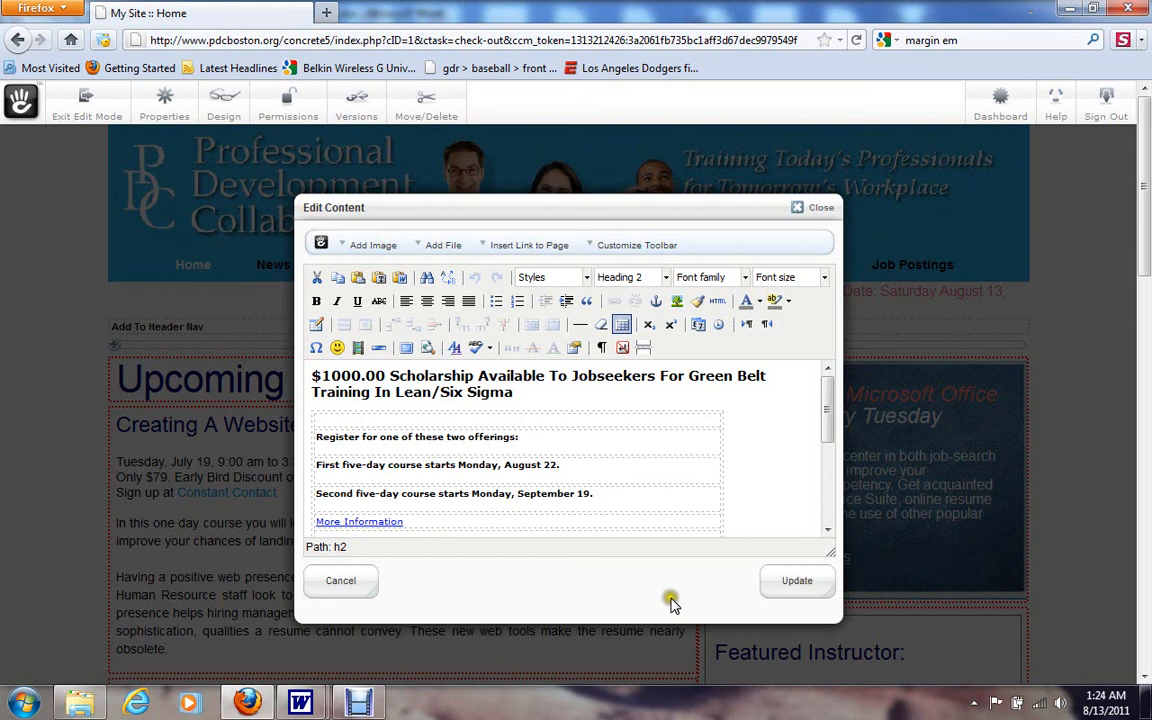
pyautogui.click(804, 592)
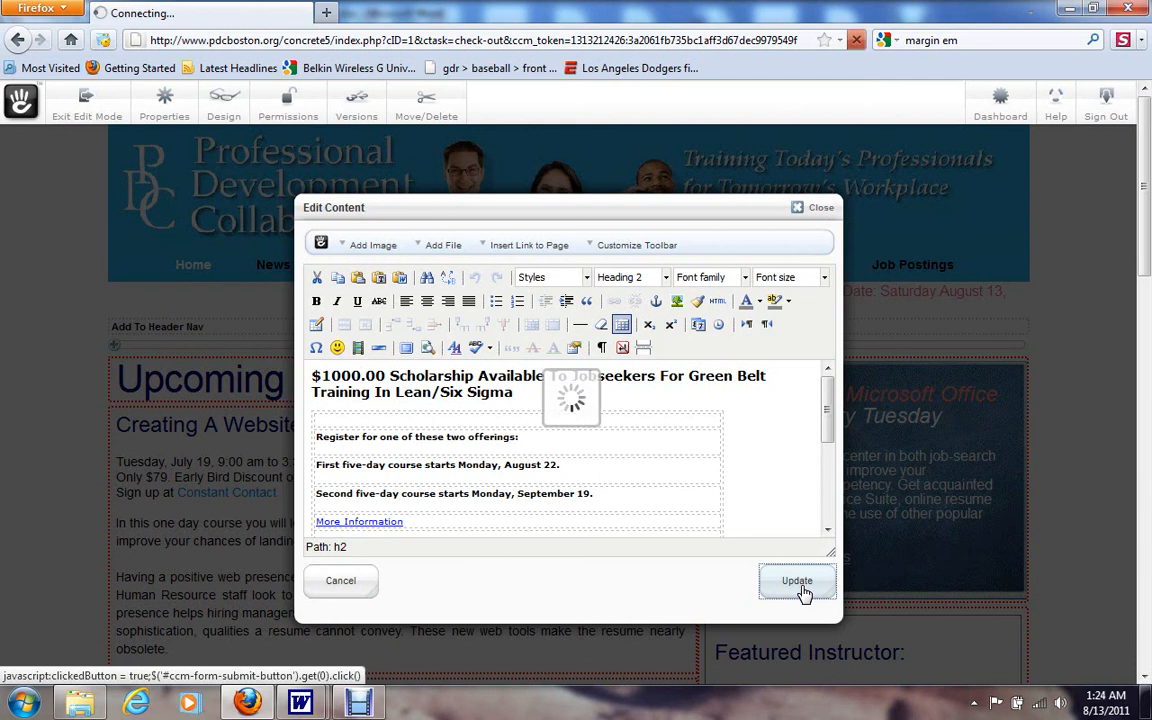
pyautogui.click(800, 585)
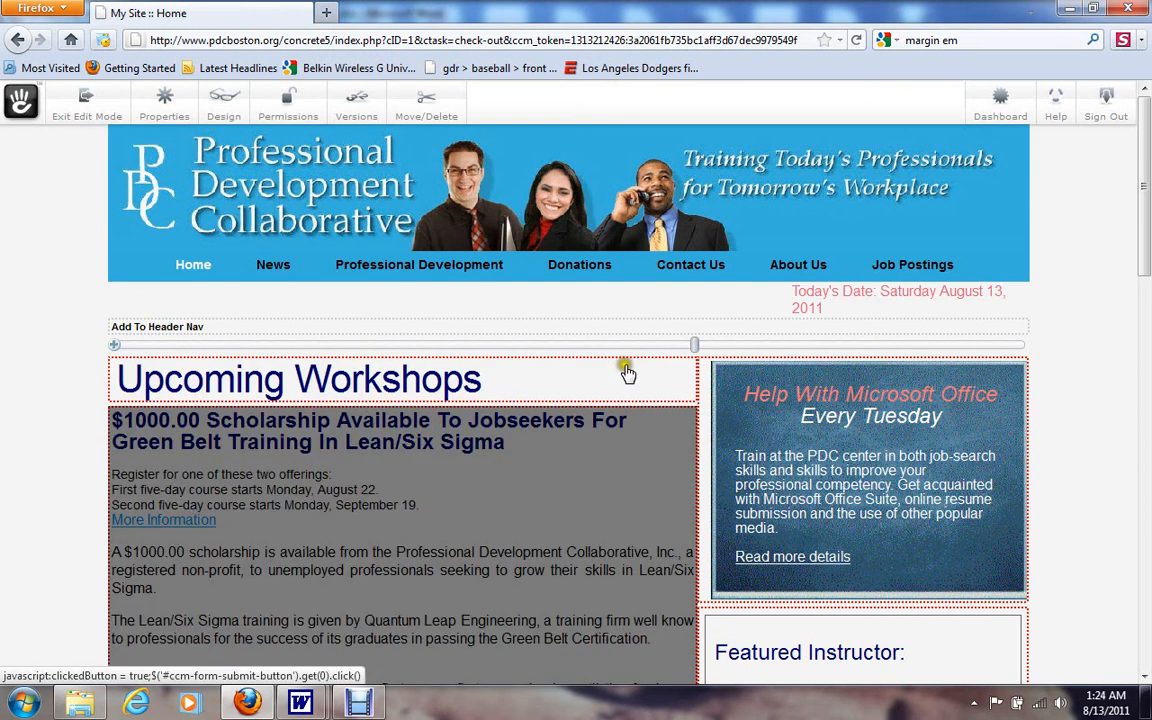
# Step: Examine the updated scholarship block on the home page, including its block options and full text
pyautogui.click(509, 380)
pyautogui.click(508, 387)
pyautogui.click(461, 464)
pyautogui.click(538, 497)
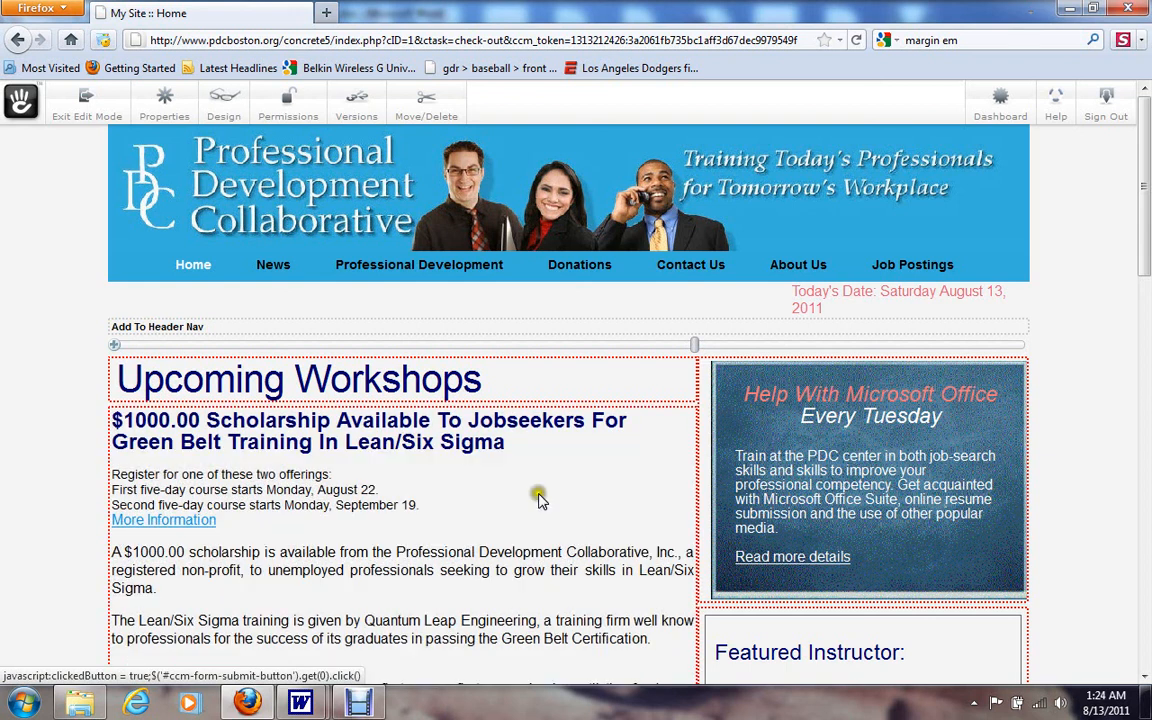
pyautogui.moveTo(1146, 226); pyautogui.dragTo(1147, 305)
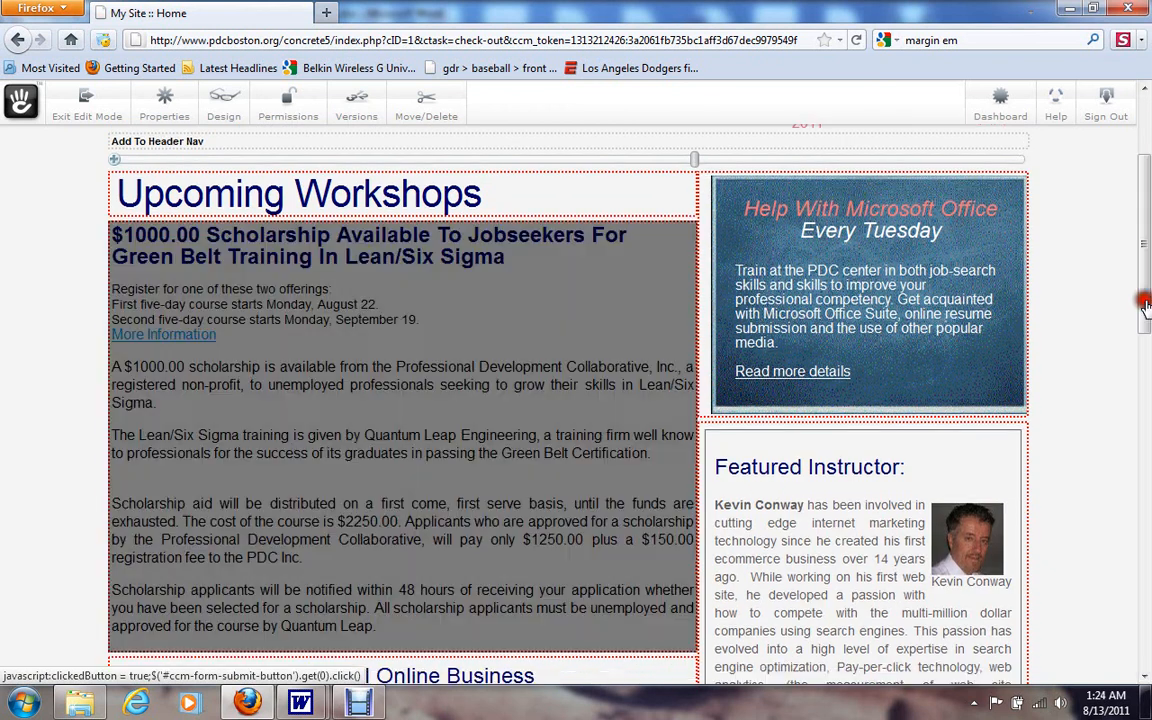
pyautogui.click(183, 481)
pyautogui.click(186, 485)
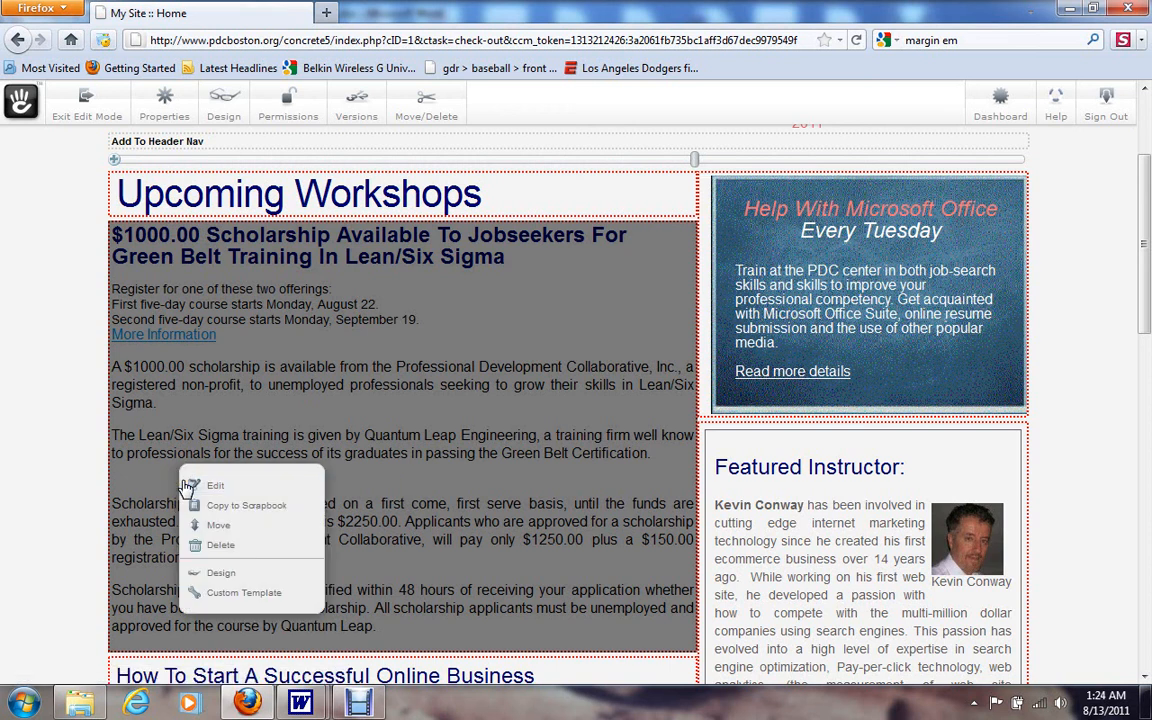
pyautogui.click(129, 512)
pyautogui.click(240, 482)
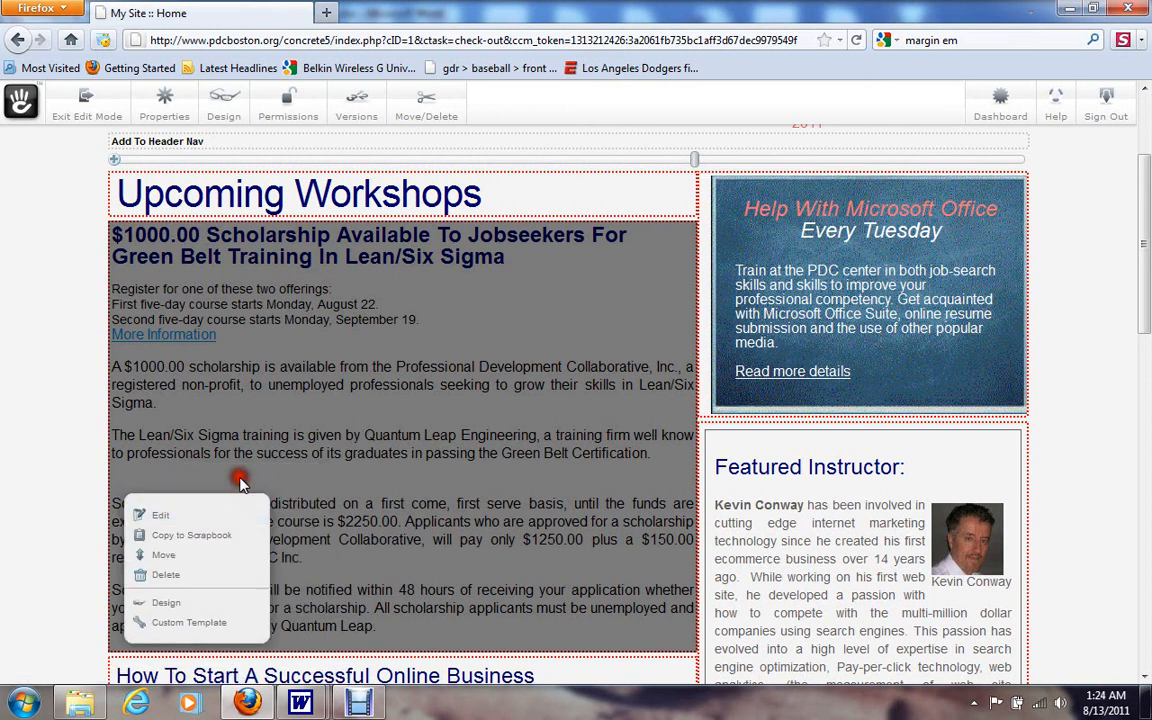
pyautogui.click(560, 145)
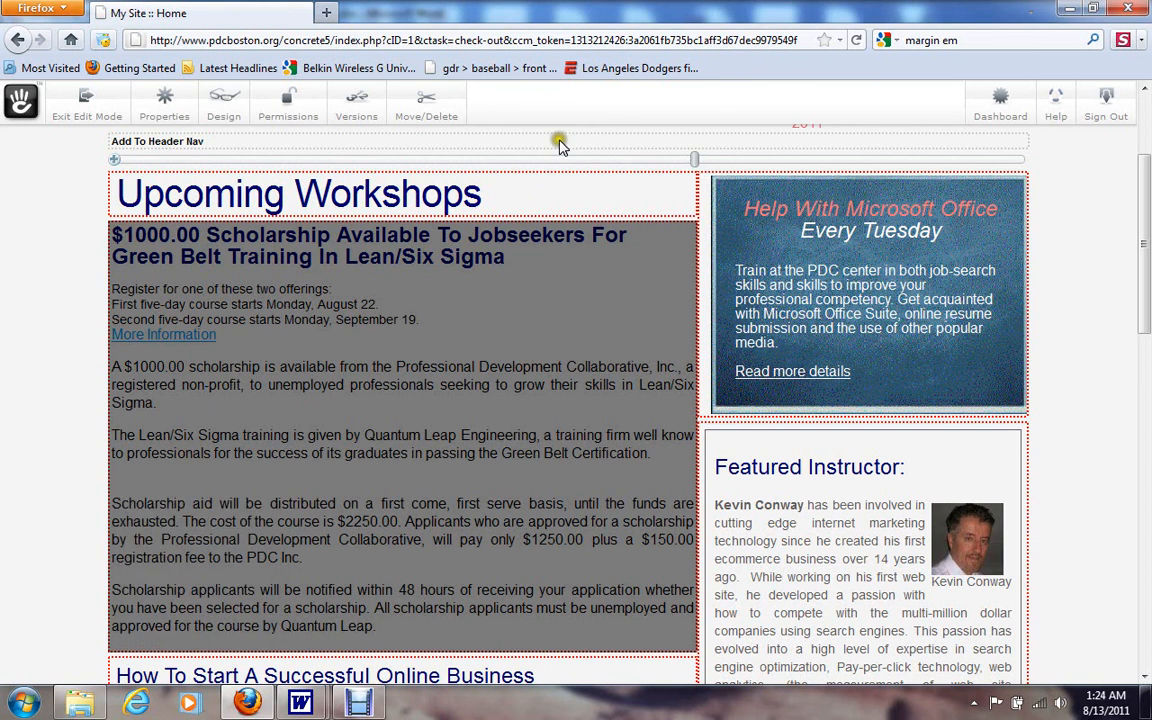
pyautogui.click(560, 145)
pyautogui.scroll(-4, 773, 322)
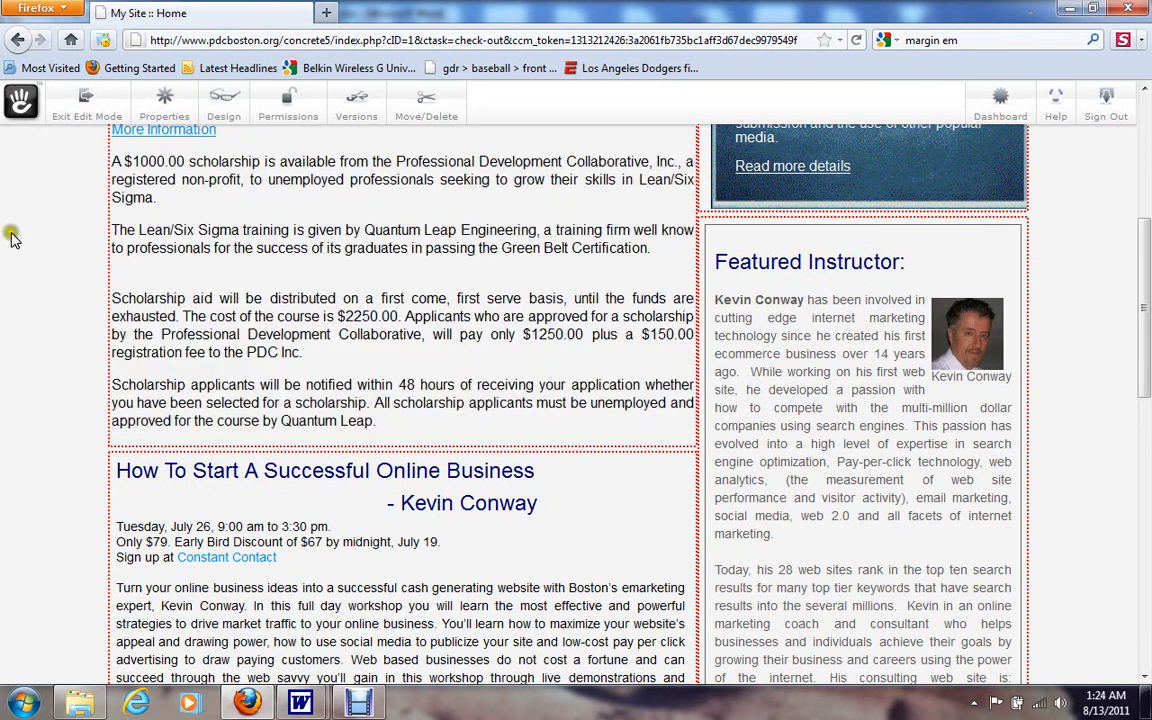
# Step: Exit edit mode with the version comment "New Lean SIx Sigma Announcement" and publish the edits
pyautogui.click(80, 118)
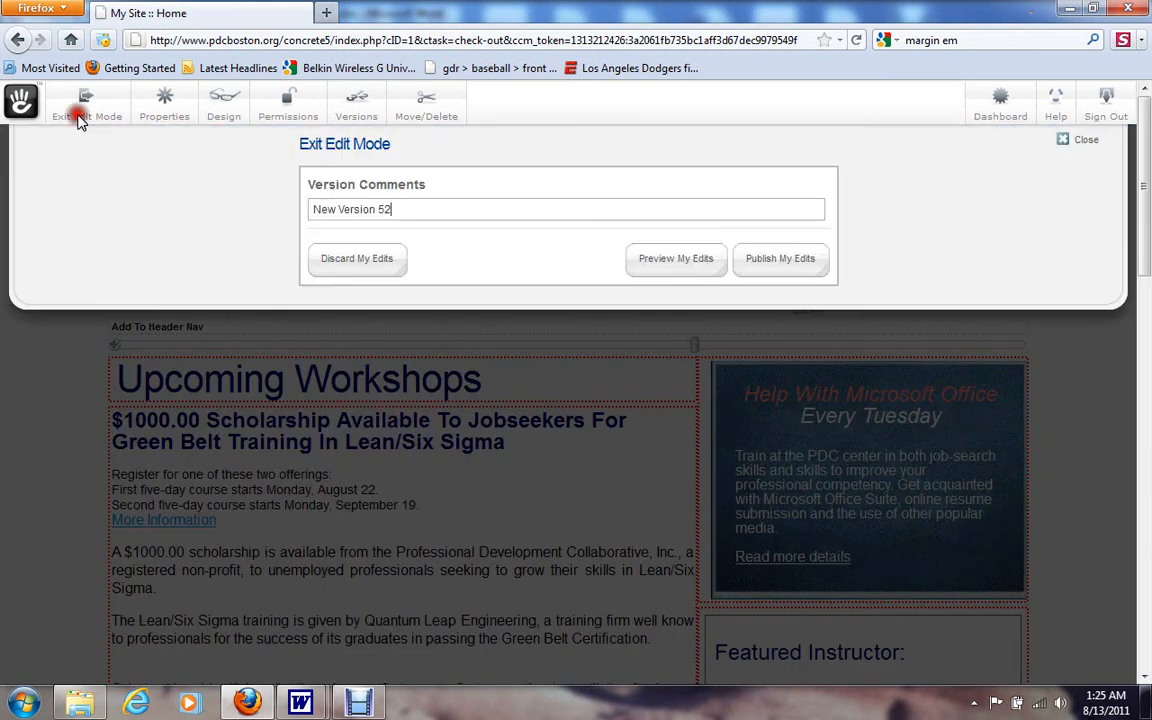
pyautogui.click(421, 210)
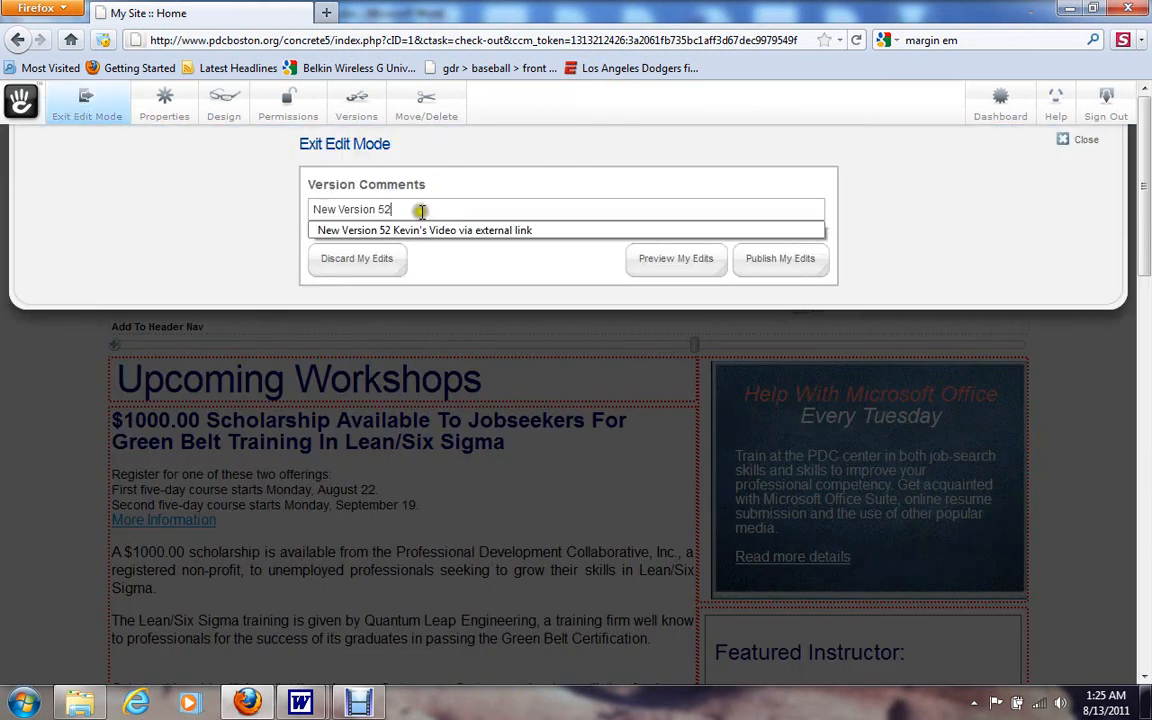
pyautogui.tripleClick(363, 208)
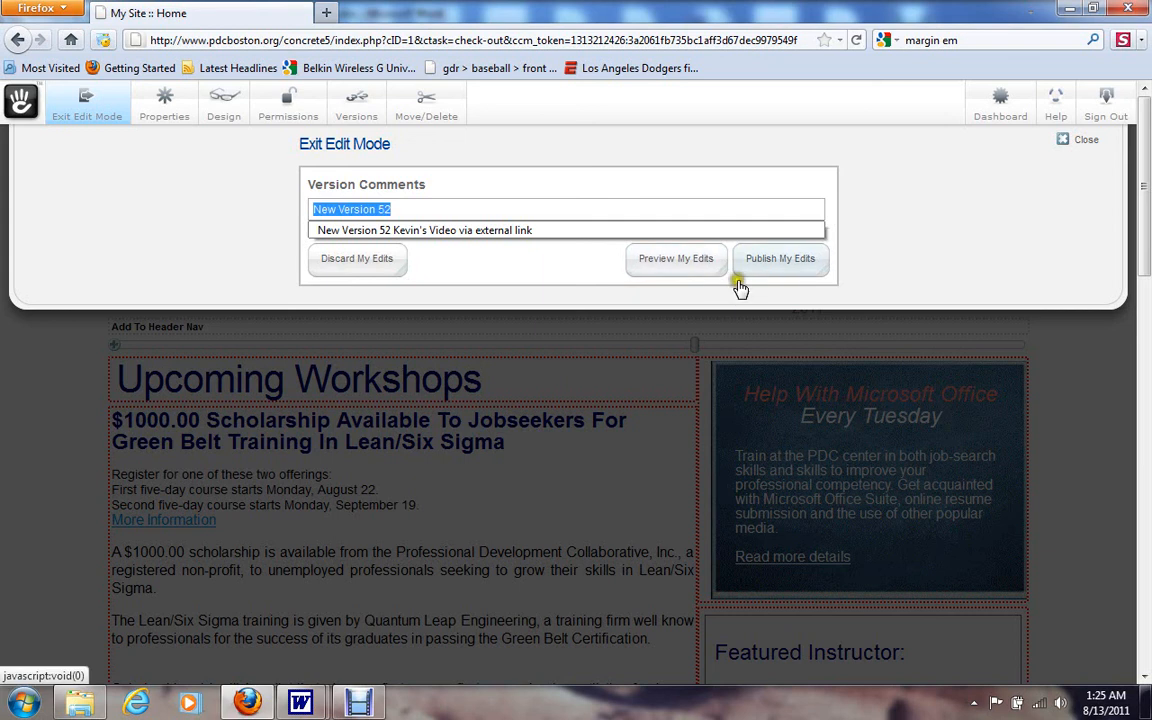
pyautogui.click(582, 210)
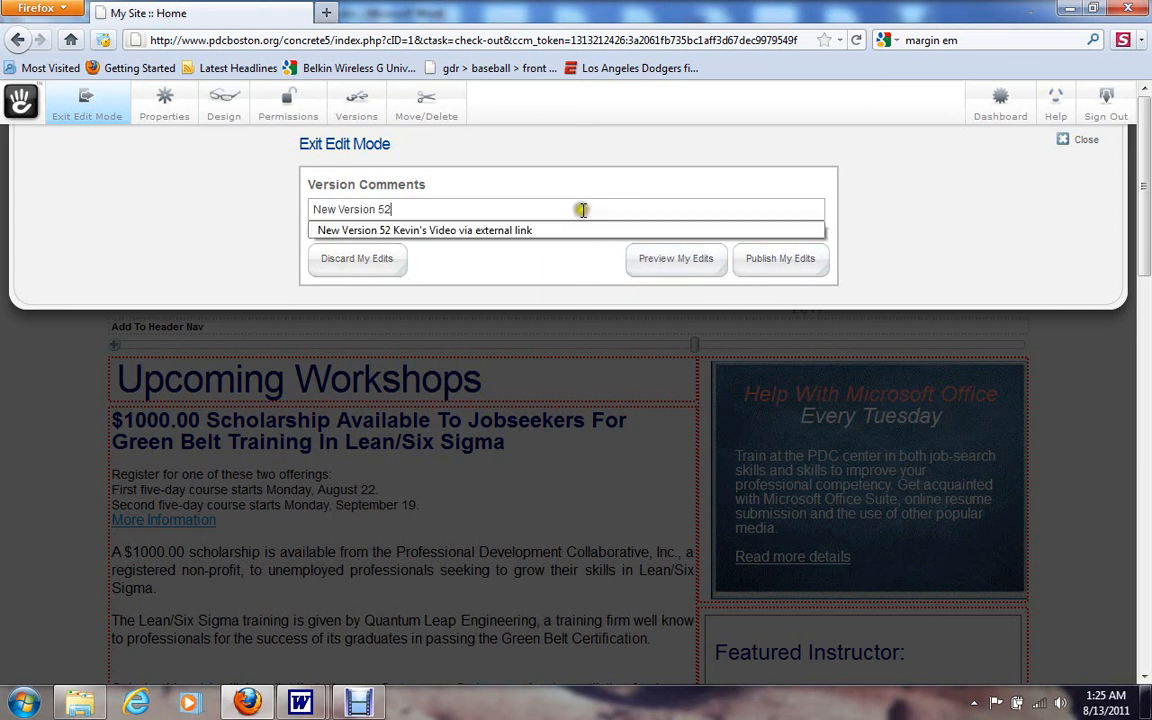
pyautogui.click(580, 210)
pyautogui.moveTo(580, 210); pyautogui.dragTo(313, 219)
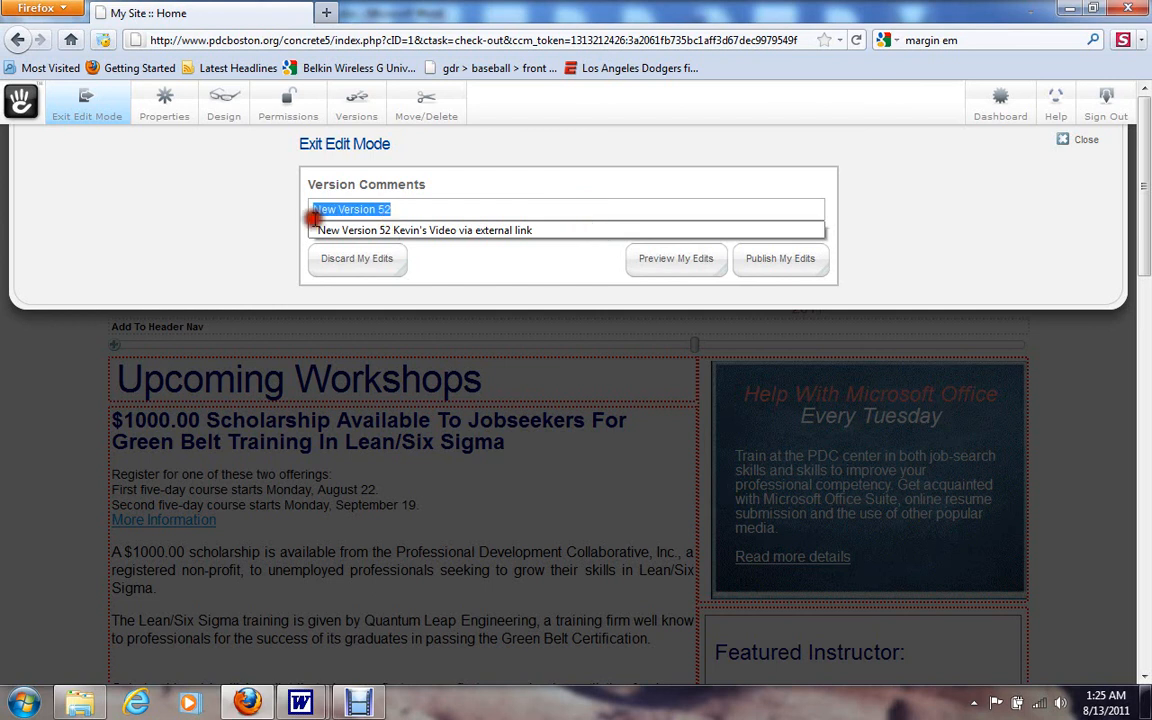
pyautogui.write('New Lean ')
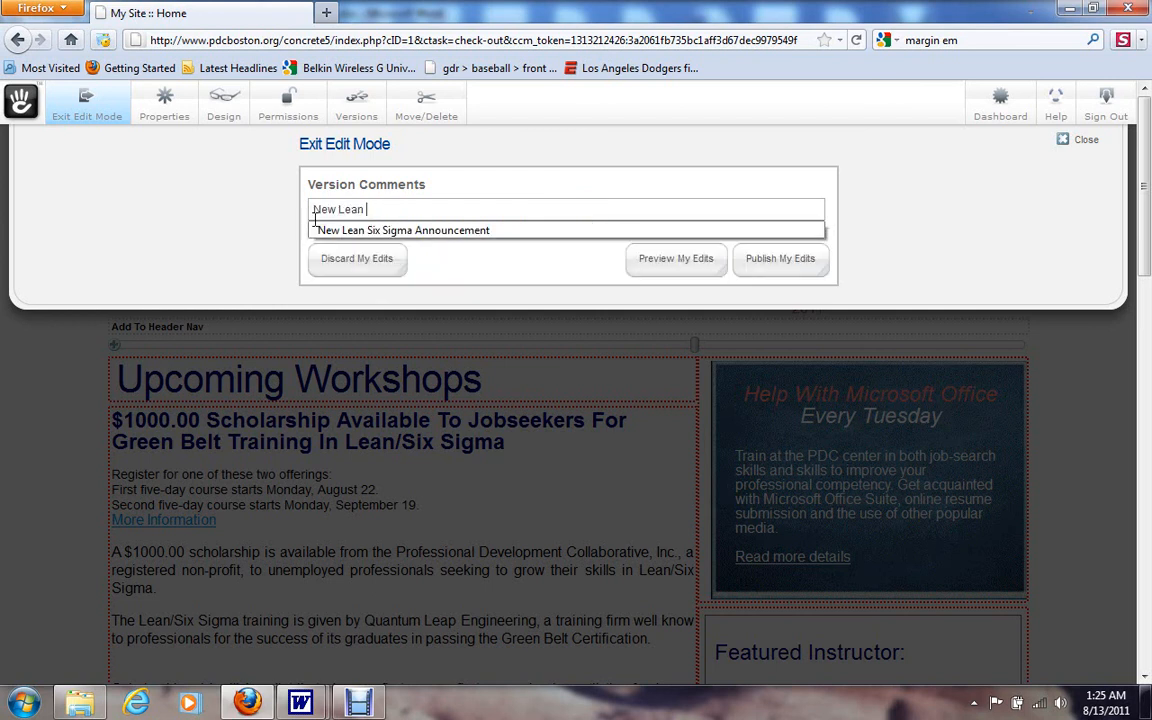
pyautogui.write('Six Sigma Announcement')
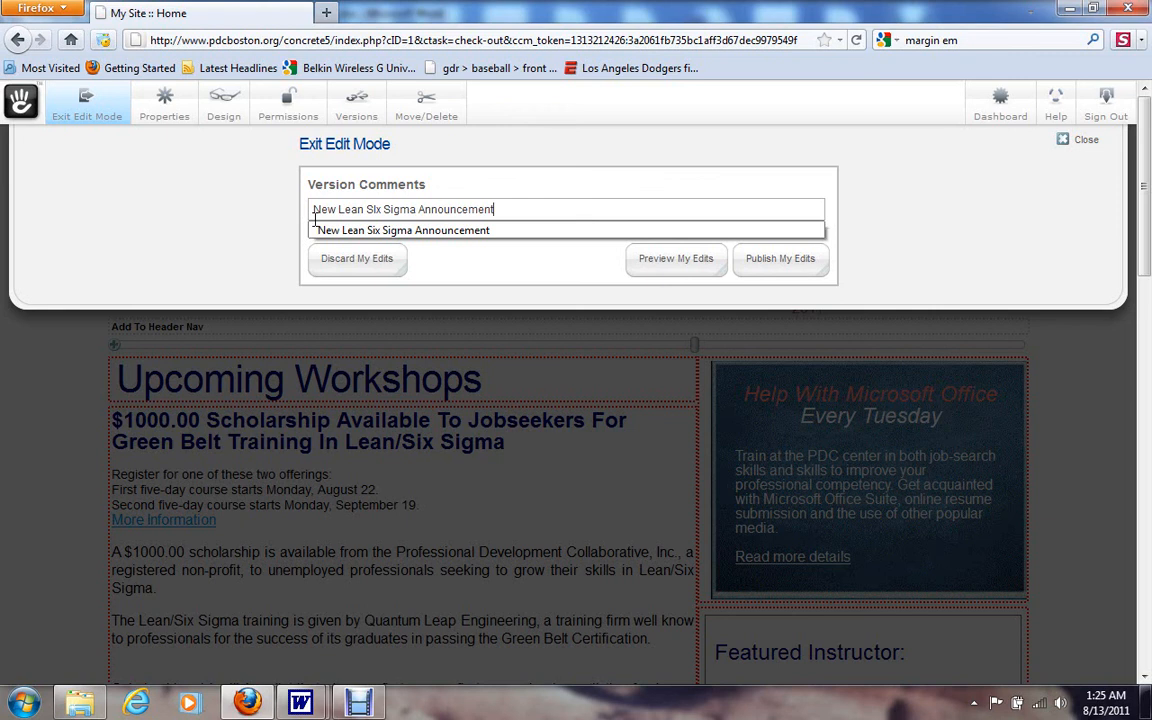
pyautogui.click(746, 259)
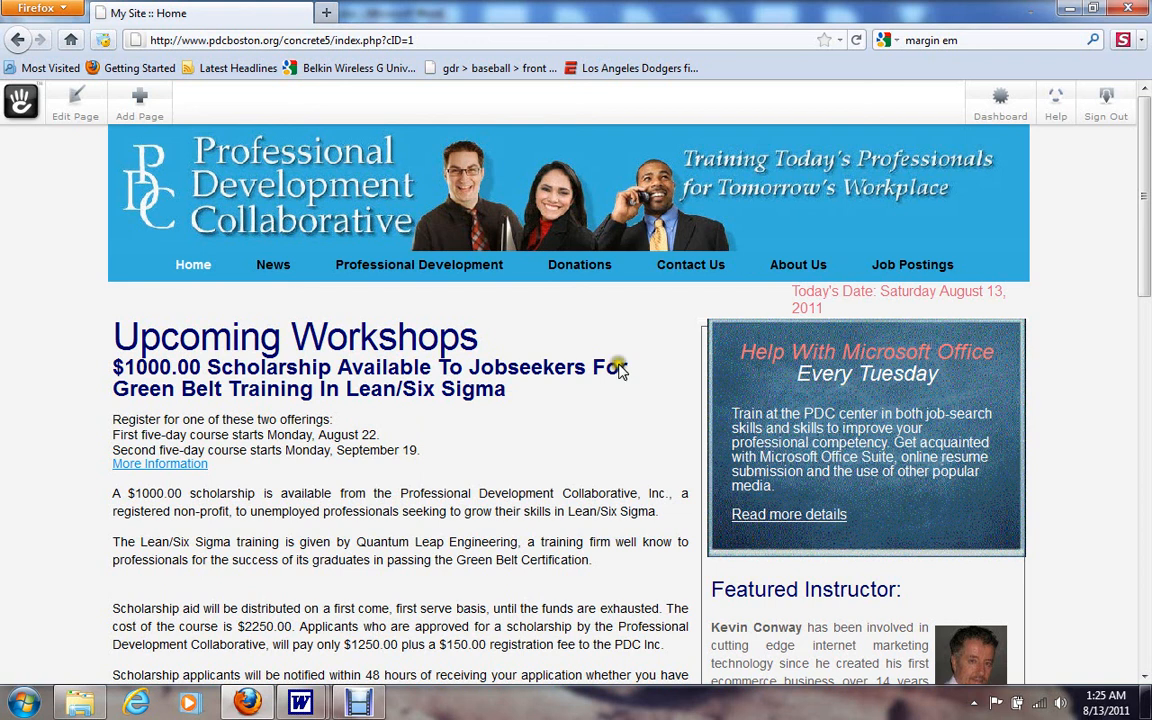
# Step: Sign out of the site to view the published home page as a visitor
pyautogui.moveTo(1147, 197); pyautogui.dragTo(1147, 142)
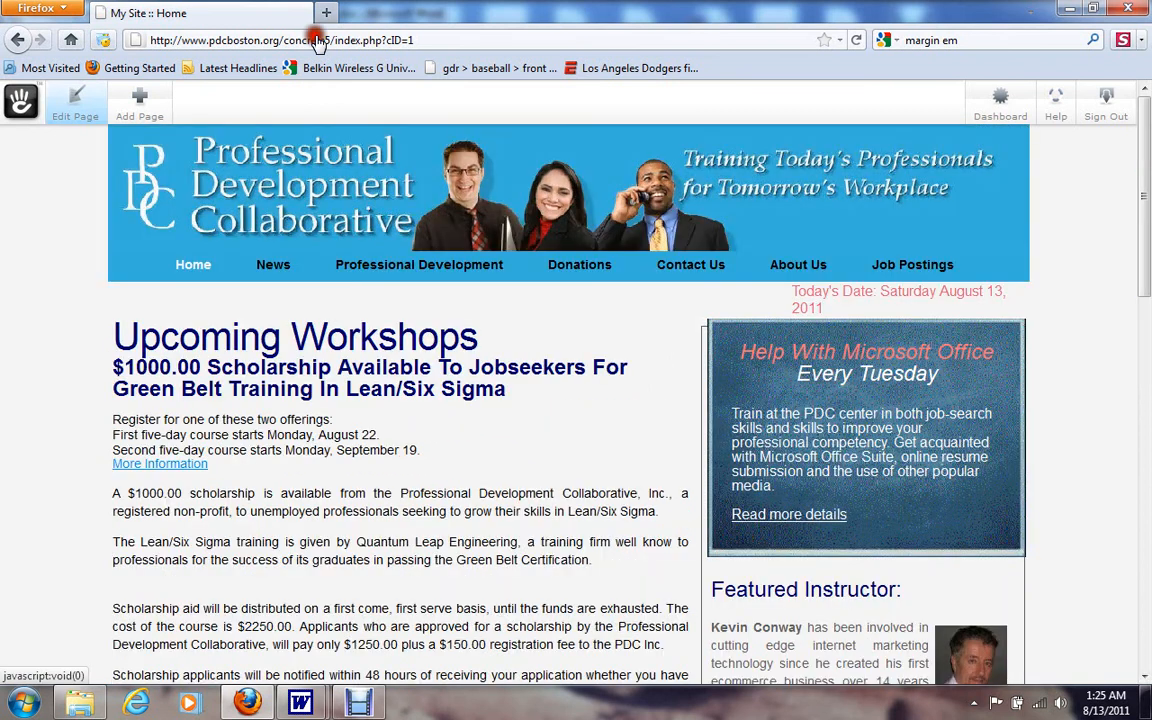
pyautogui.click(67, 117)
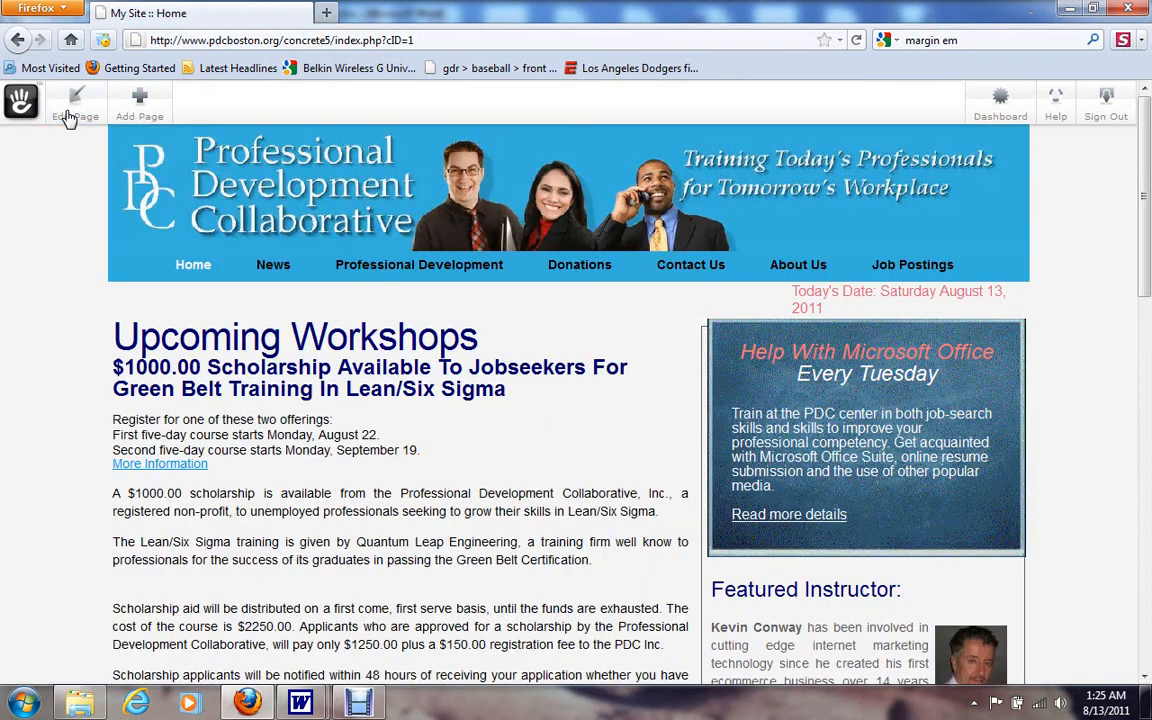
pyautogui.click(182, 118)
pyautogui.click(384, 140)
pyautogui.click(810, 191)
pyautogui.click(934, 156)
pyautogui.click(1101, 125)
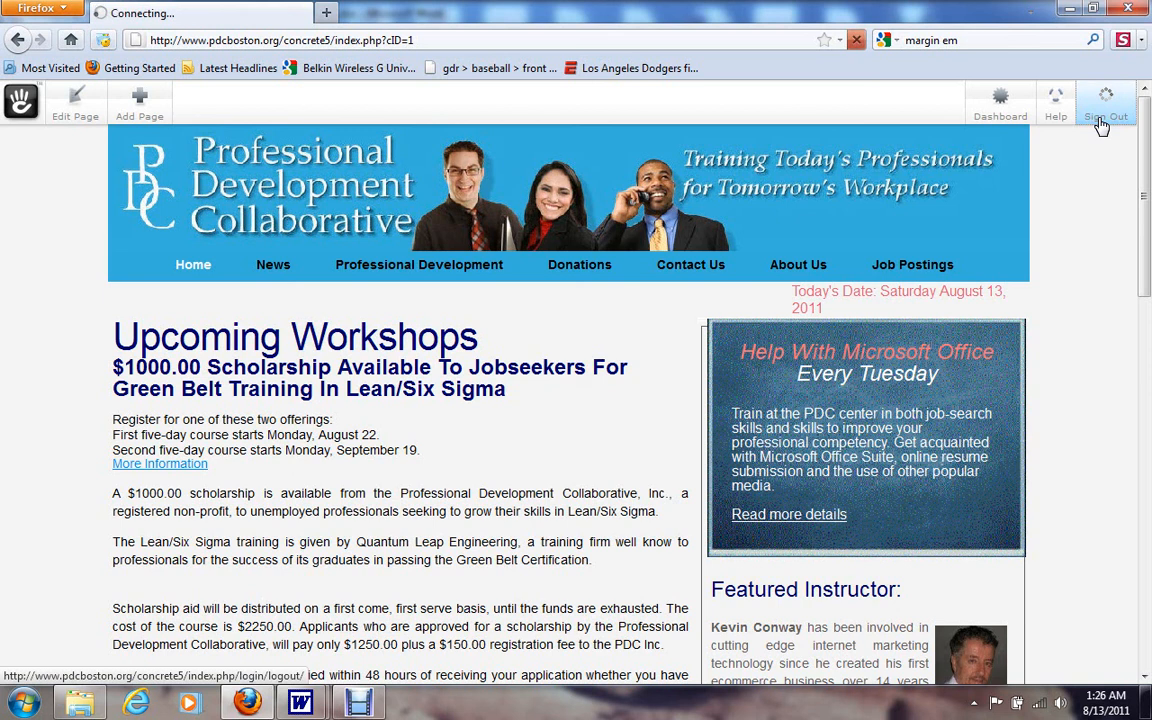
pyautogui.click(1101, 123)
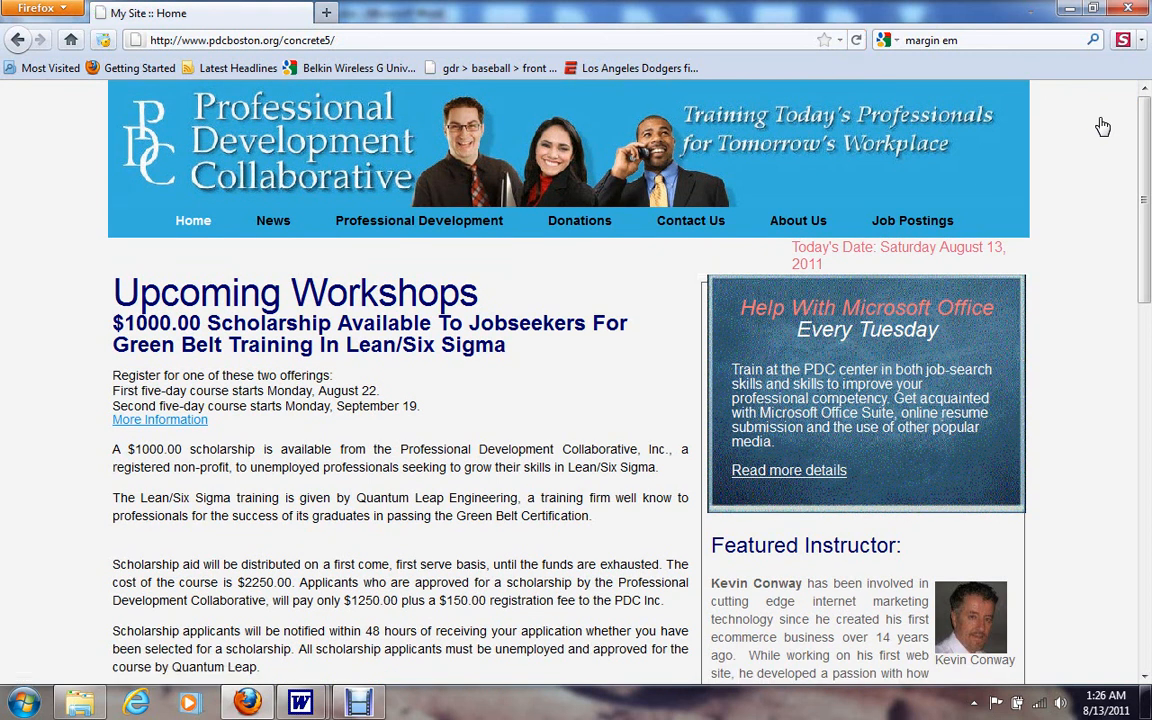
pyautogui.click(377, 708)
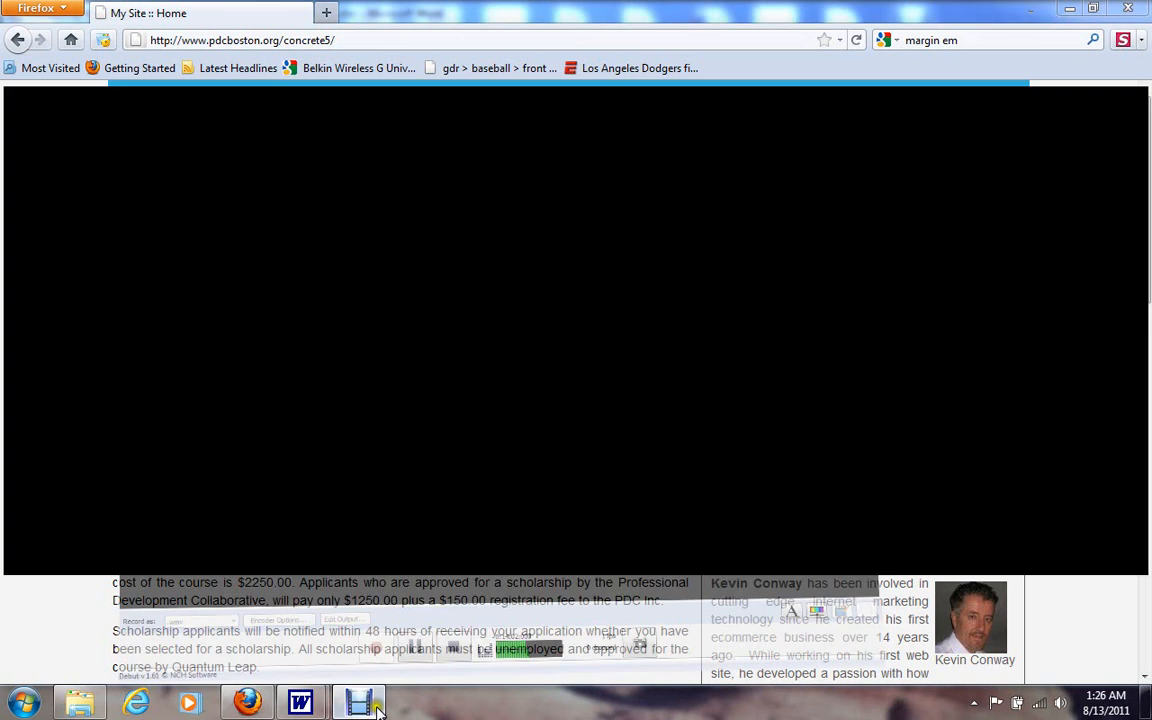